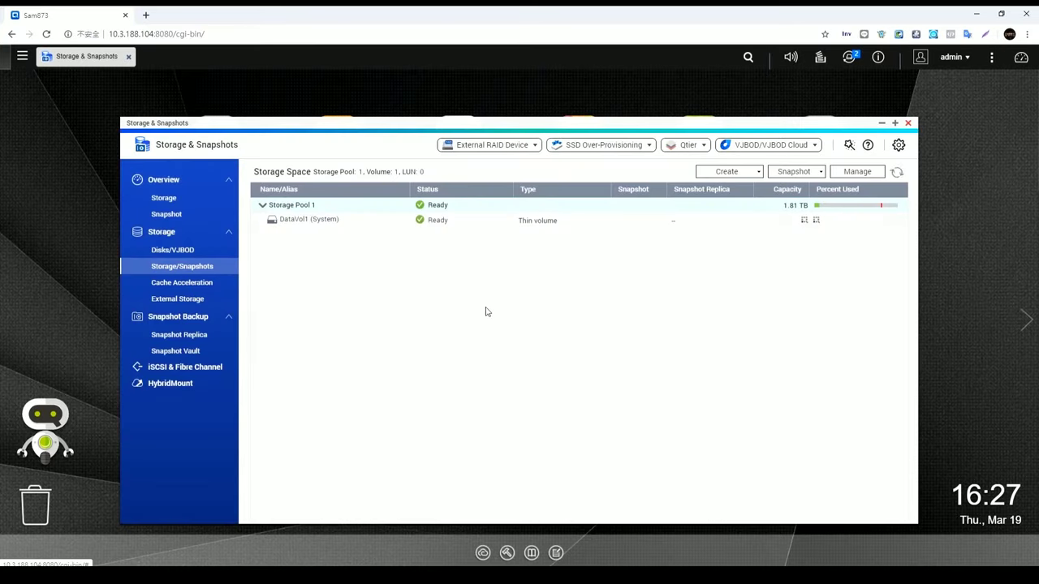
Start replacing Disk 1 of Storage Pool 1's RAID Group 1 with Replace Disks One by One and move the dialog off the pool details
{"action": "double_click", "coordinate": [363, 206]}
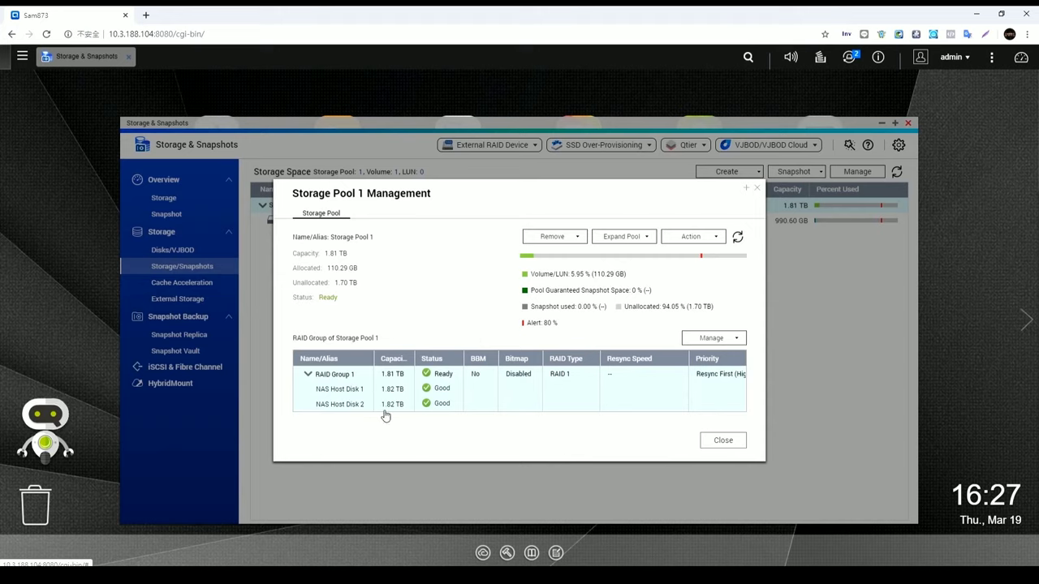
{"action": "left_click", "coordinate": [734, 344]}
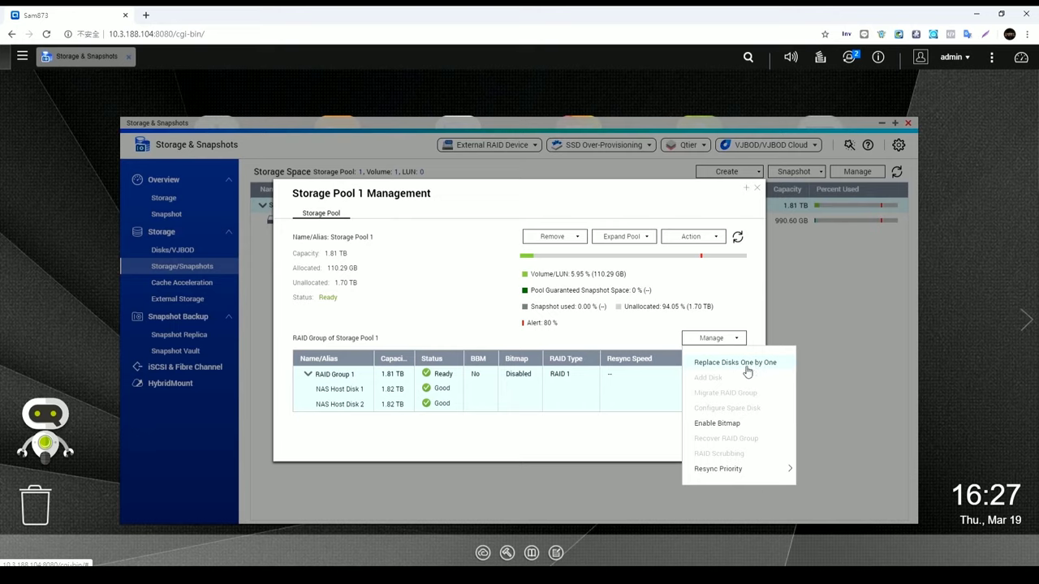
{"action": "left_click", "coordinate": [748, 368]}
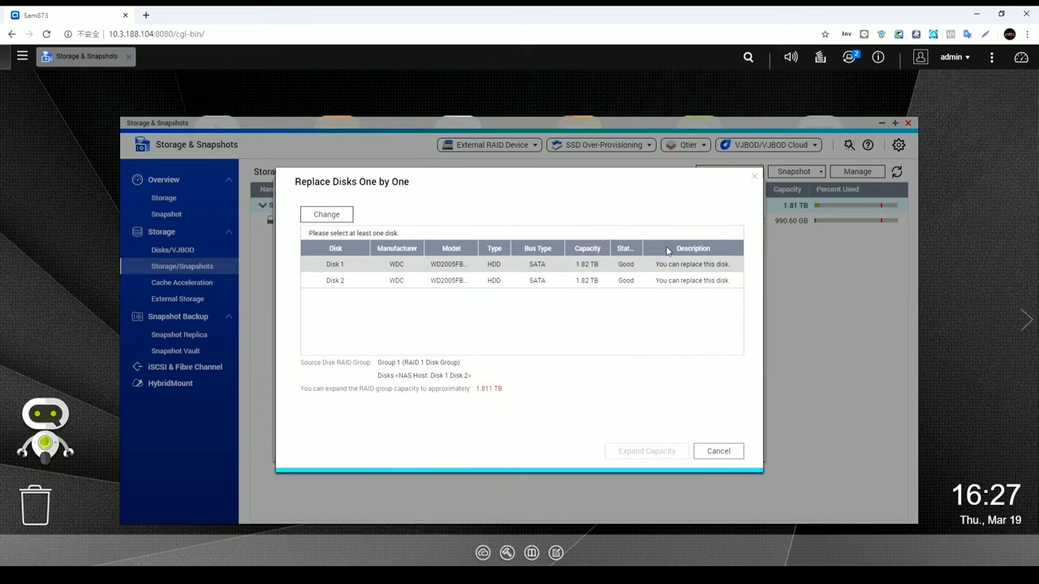
{"action": "left_click", "coordinate": [333, 215]}
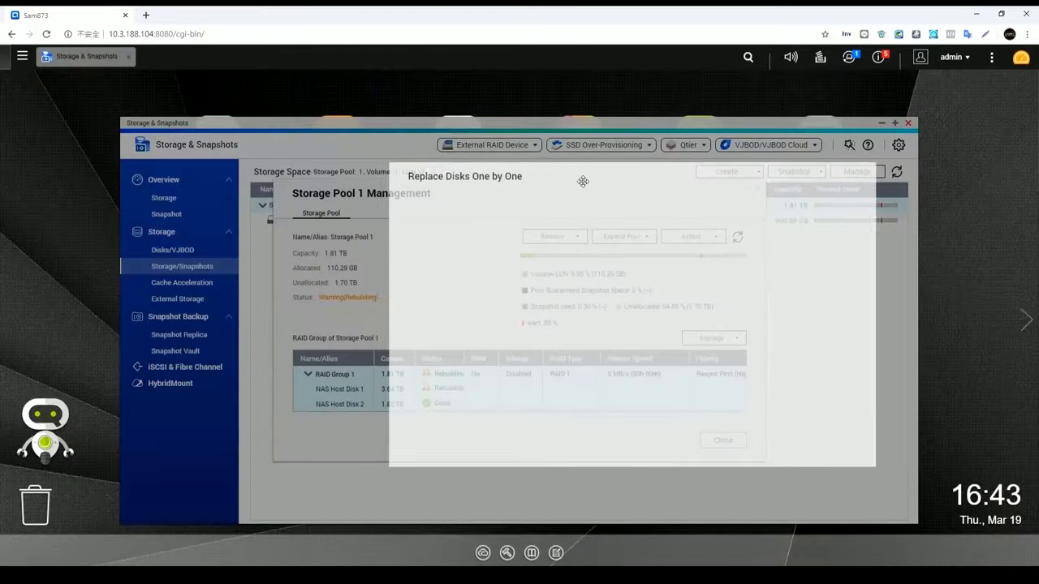
{"action": "left_click_drag", "start_coordinate": [580, 179], "coordinate": [698, 144]}
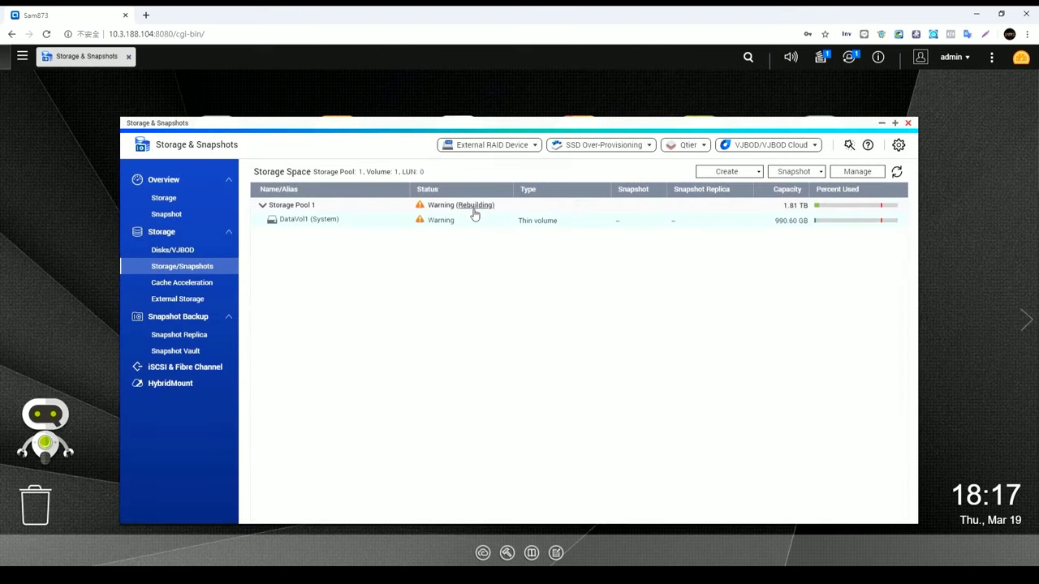
Review the RAID resync priority options for the rebuilding RAID Group 1 in the global settings, leaving them as they are
{"action": "left_click", "coordinate": [475, 206]}
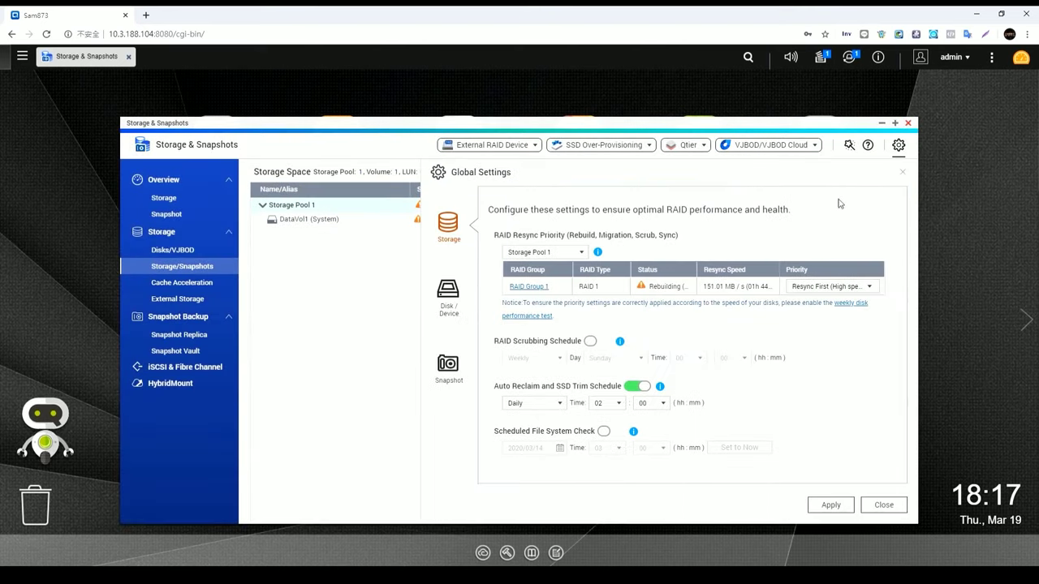
{"action": "left_click", "coordinate": [872, 287]}
{"action": "left_click", "coordinate": [872, 288]}
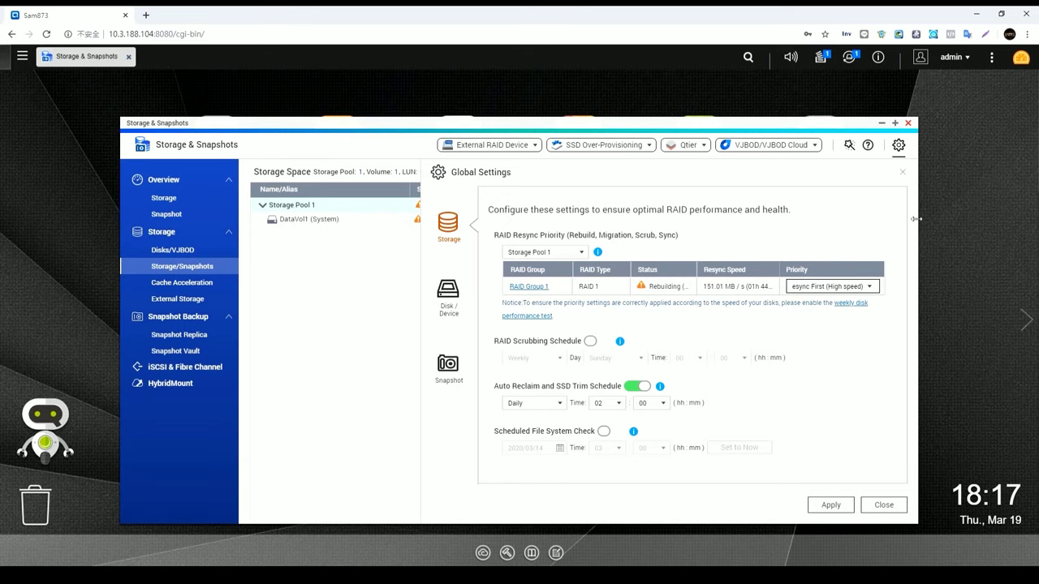
{"action": "left_click", "coordinate": [902, 174]}
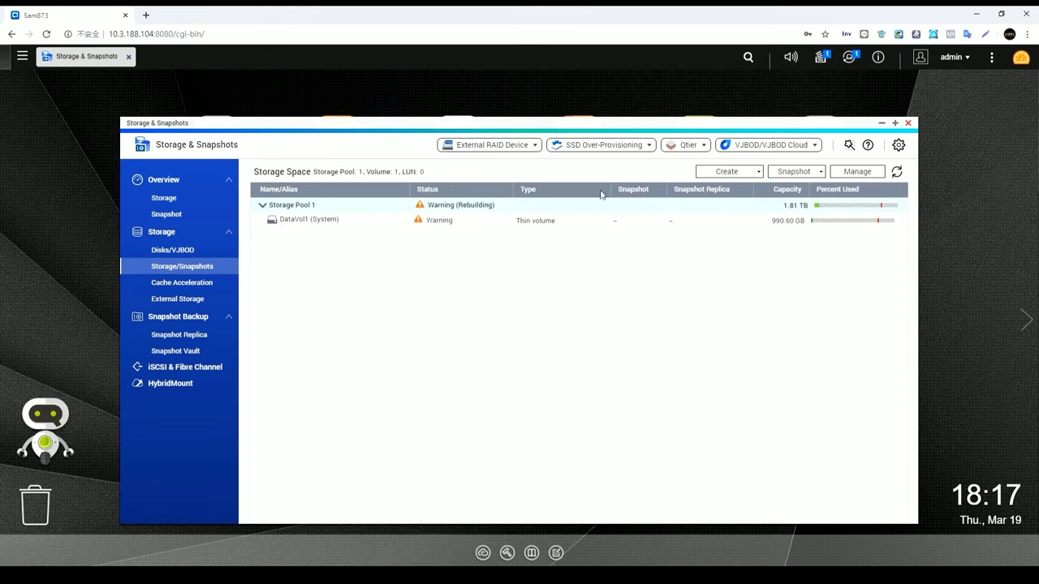
Open the management details of Storage Pool 1, review the available RAID group actions and refresh the rebuild status
{"action": "double_click", "coordinate": [331, 207]}
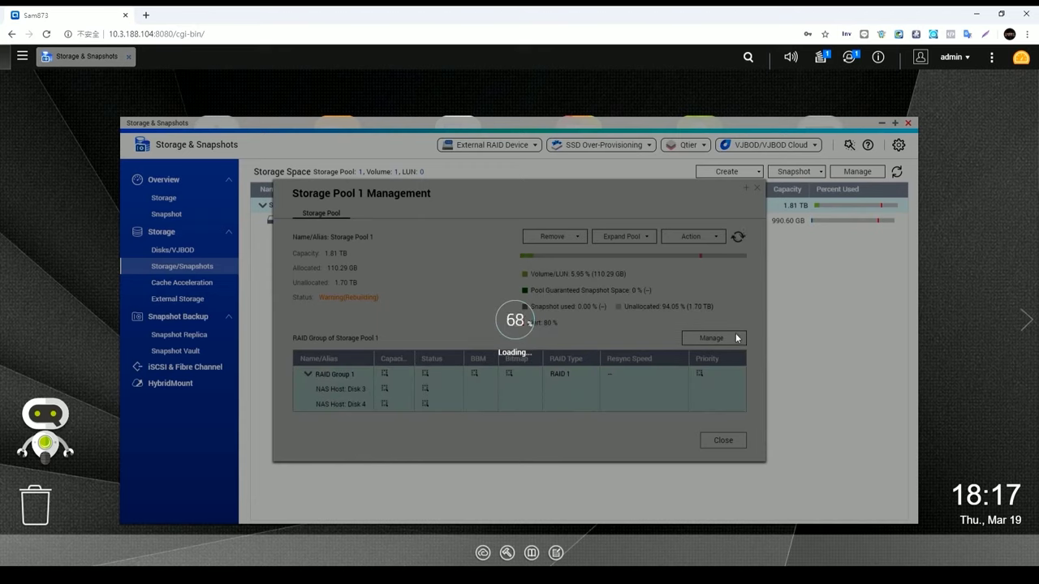
{"action": "left_click", "coordinate": [736, 340]}
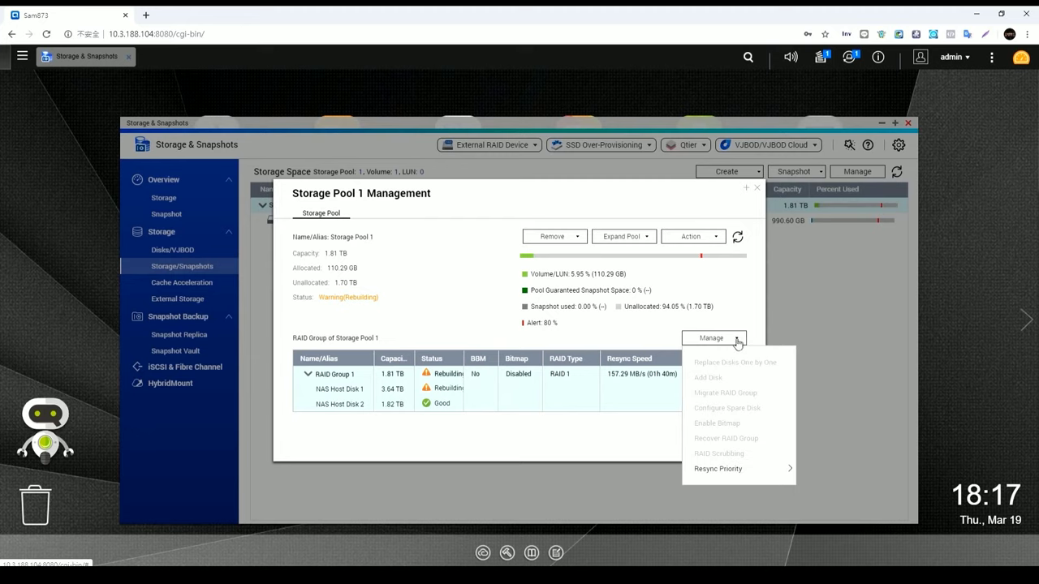
{"action": "left_click", "coordinate": [750, 302]}
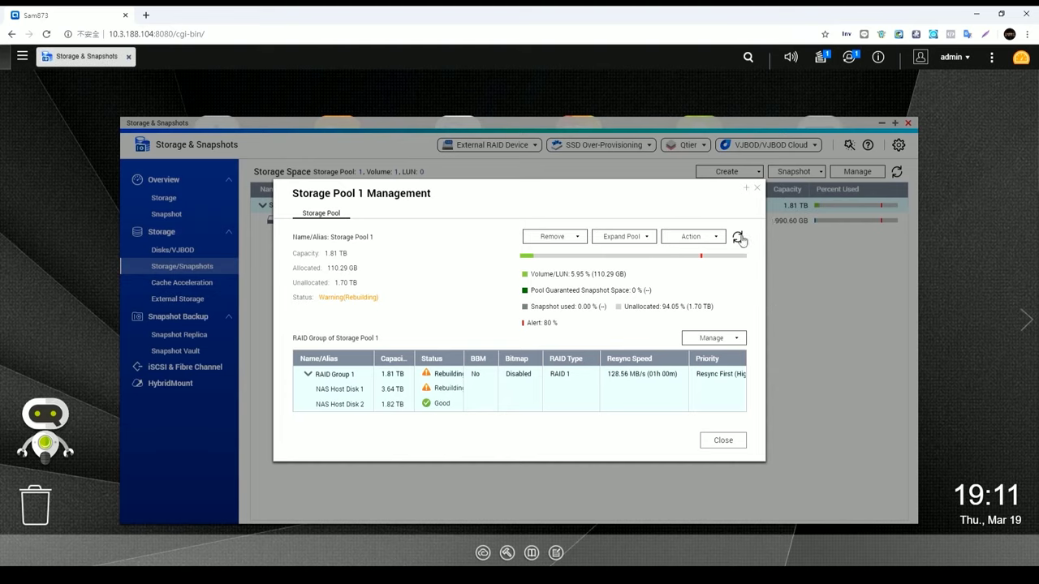
{"action": "left_click", "coordinate": [739, 238]}
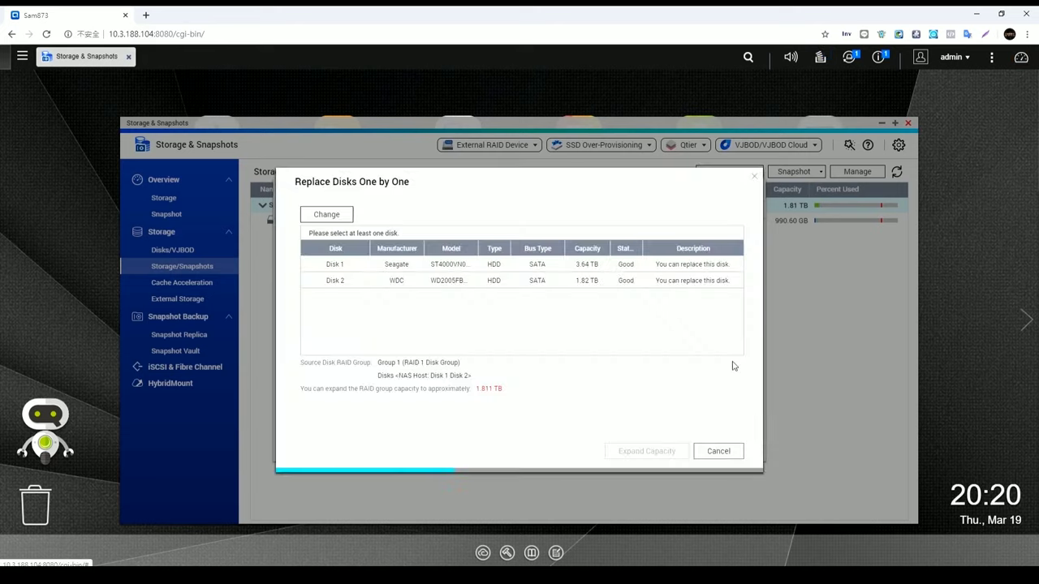
Start replacing Disk 2 of RAID Group 1 and move the replacement dialog off the pool details
{"action": "left_click", "coordinate": [641, 285]}
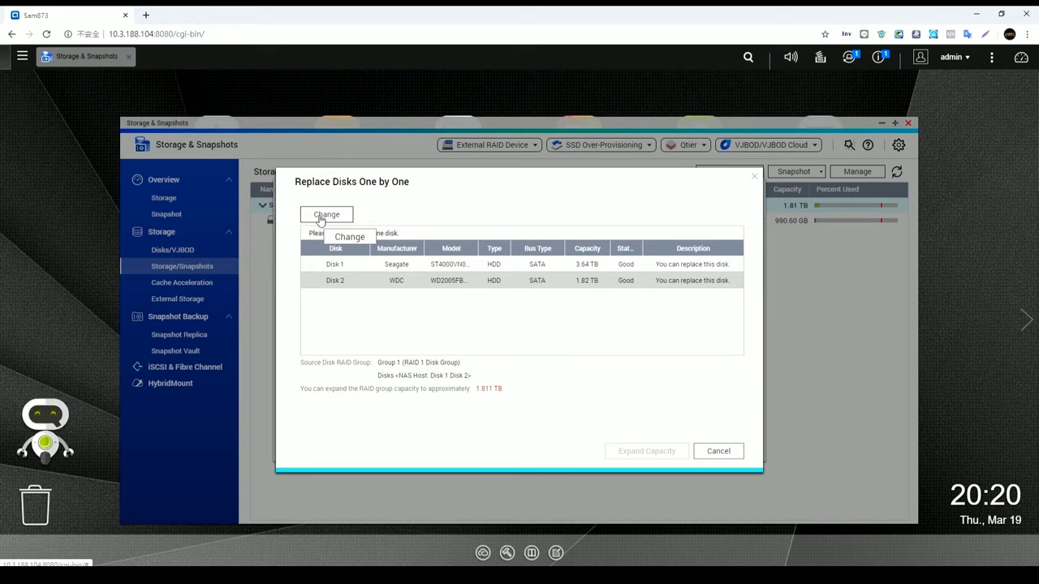
{"action": "left_click", "coordinate": [325, 215]}
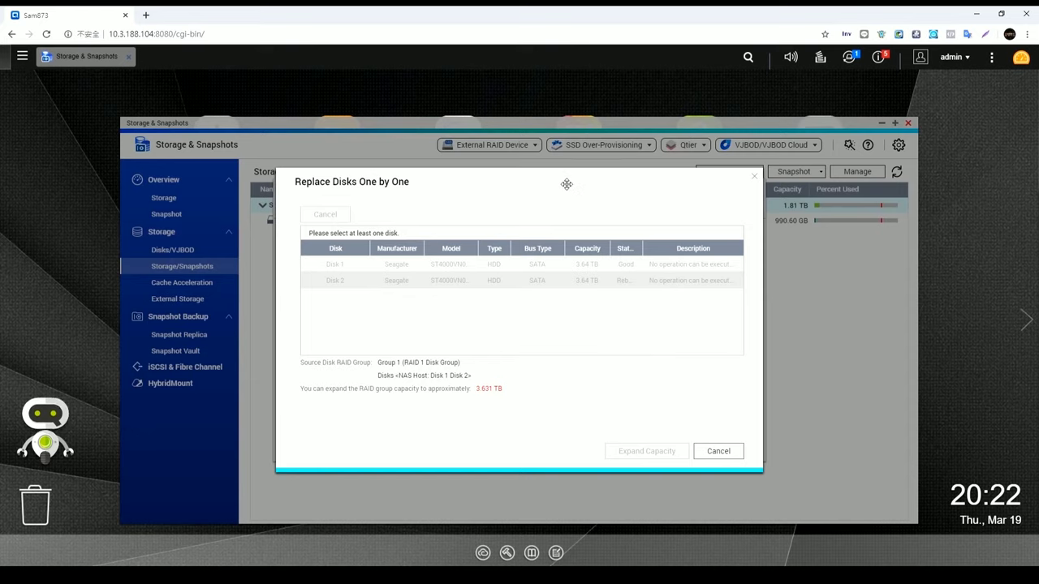
{"action": "left_click_drag", "start_coordinate": [565, 183], "coordinate": [752, 113]}
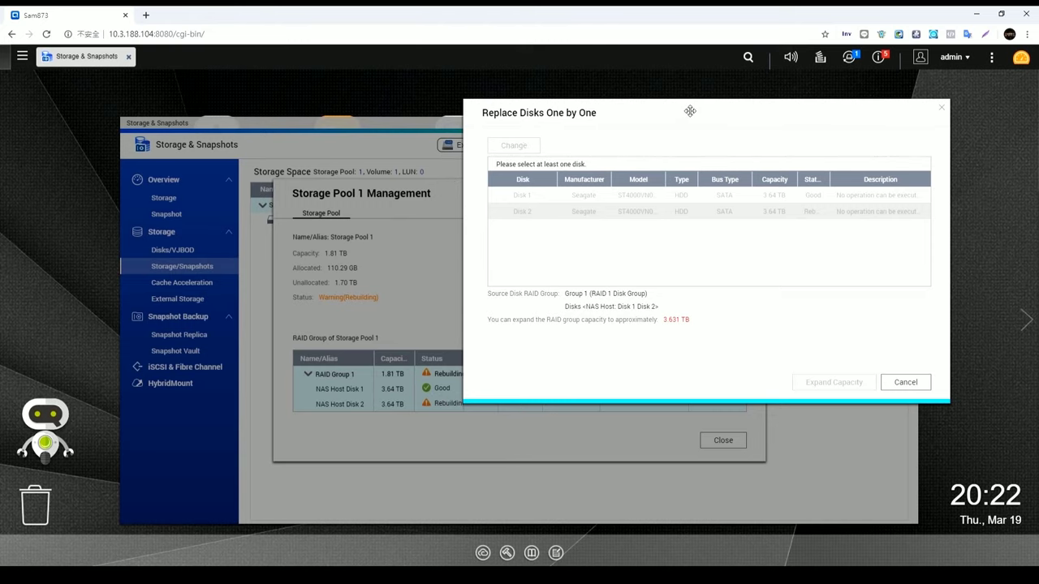
Check RAID Group 1's rebuild status in the pool details behind the replacement dialog and its progress in the background tasks
{"action": "left_click_drag", "start_coordinate": [688, 109], "coordinate": [665, 139]}
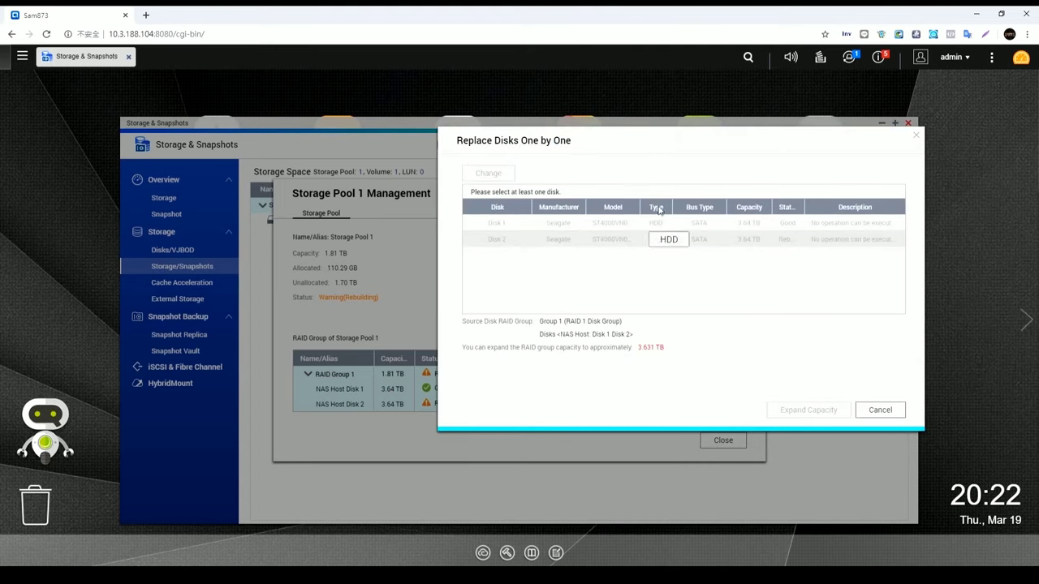
{"action": "left_click_drag", "start_coordinate": [681, 136], "coordinate": [708, 153]}
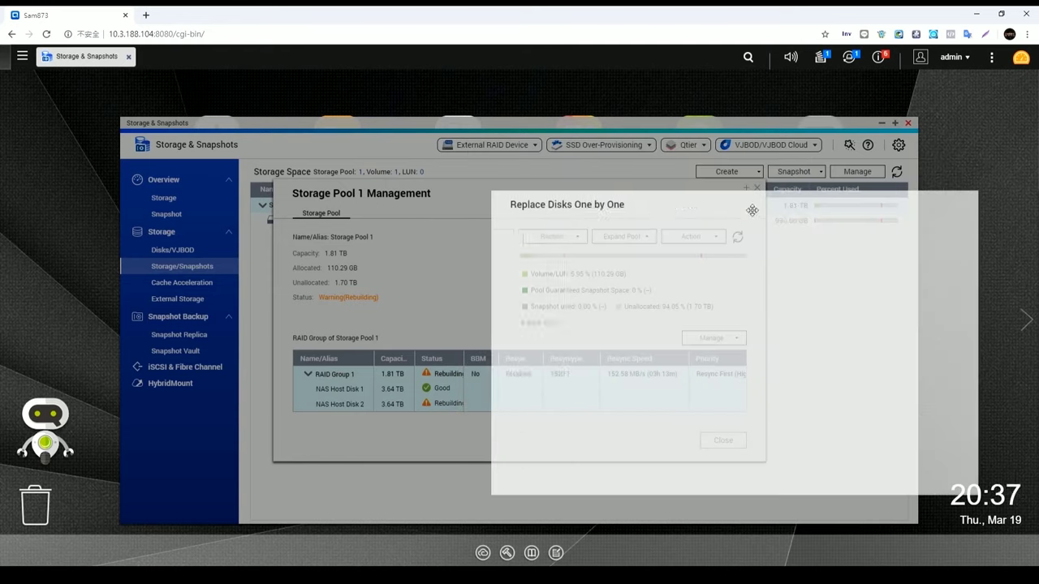
{"action": "left_click_drag", "start_coordinate": [720, 209], "coordinate": [566, 210]}
{"action": "left_click", "coordinate": [848, 59]}
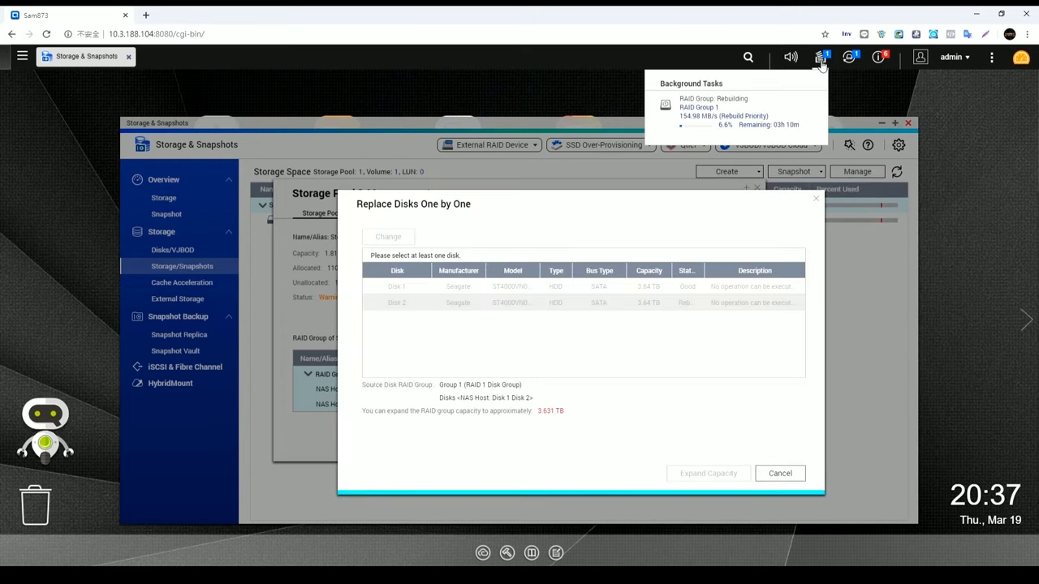
{"action": "left_click", "coordinate": [763, 106]}
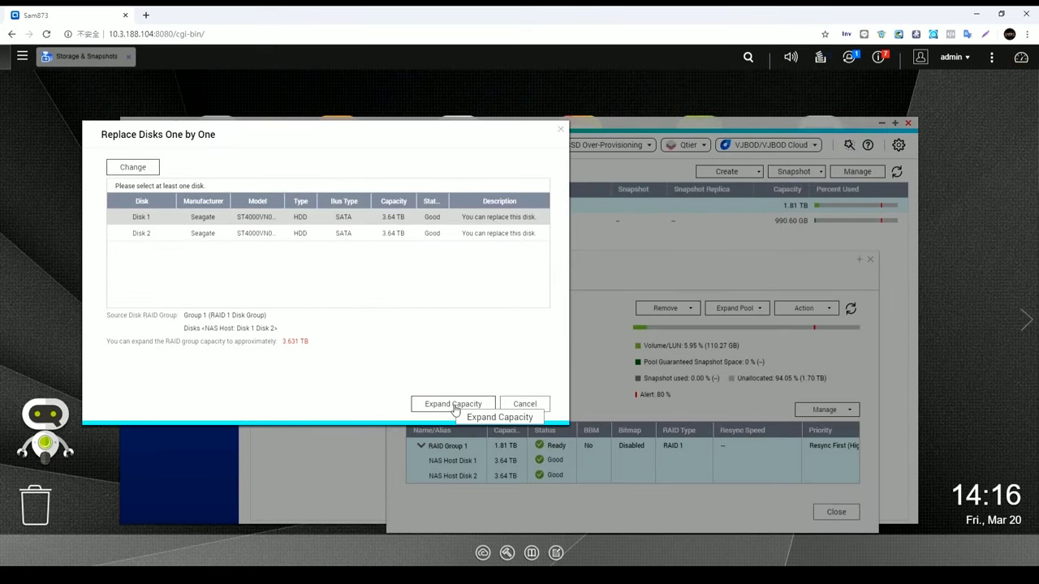
Expand the capacity of RAID Group 1 using the two replaced disks and confirm the expansion
{"action": "left_click", "coordinate": [454, 404]}
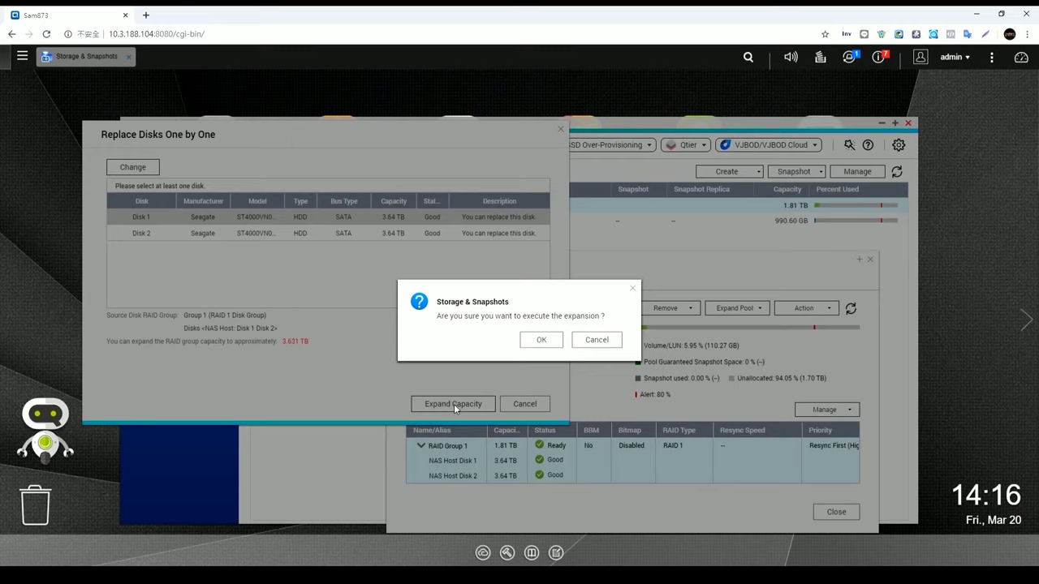
{"action": "left_click", "coordinate": [542, 341]}
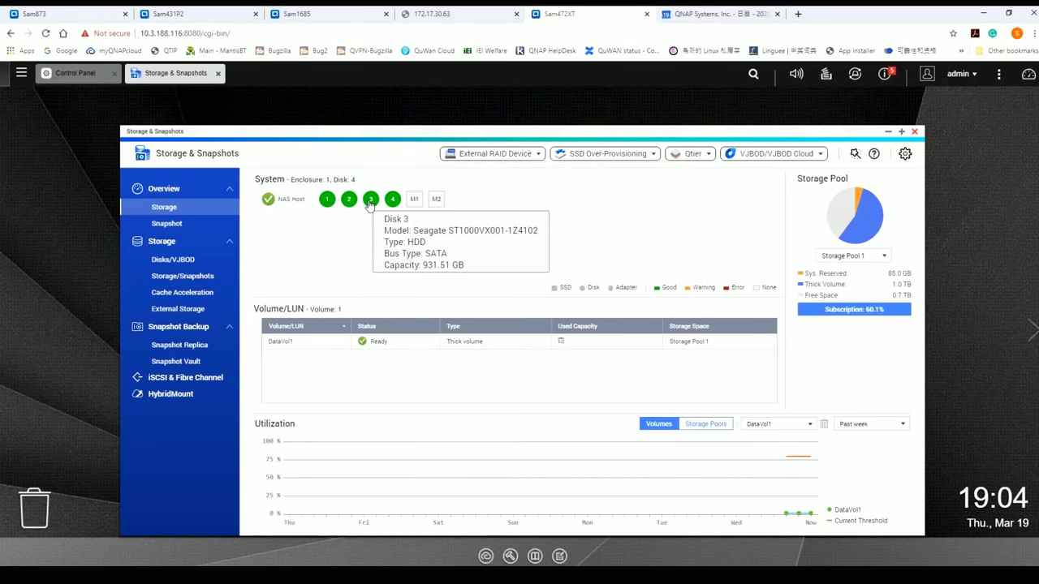
On the Sam472XT NAS, examine the installed disks, the member disks of RAID Group 1 and the details of Disk 4
{"action": "mouse_move", "coordinate": [388, 204]}
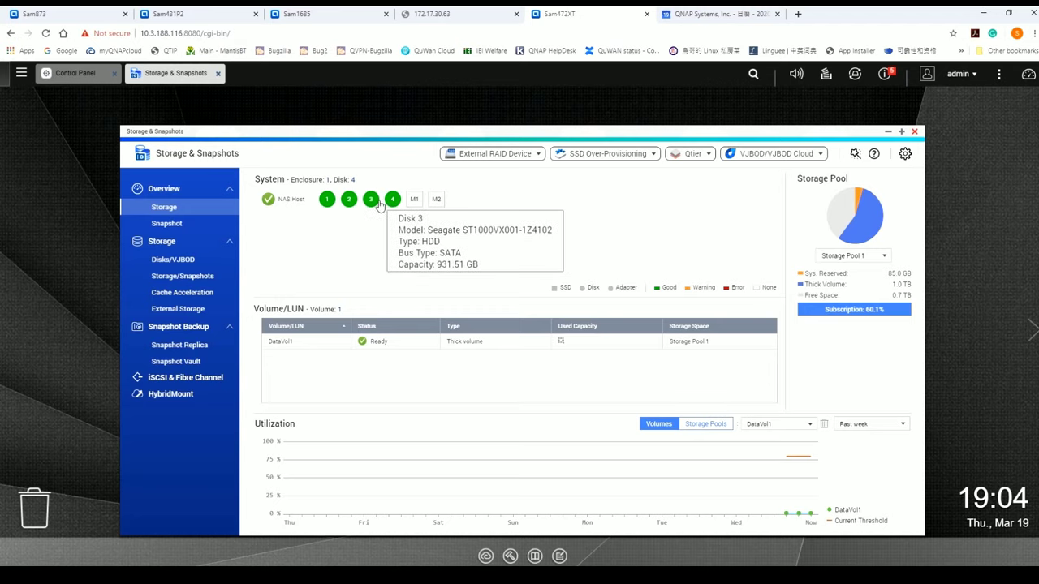
{"action": "left_click", "coordinate": [185, 260]}
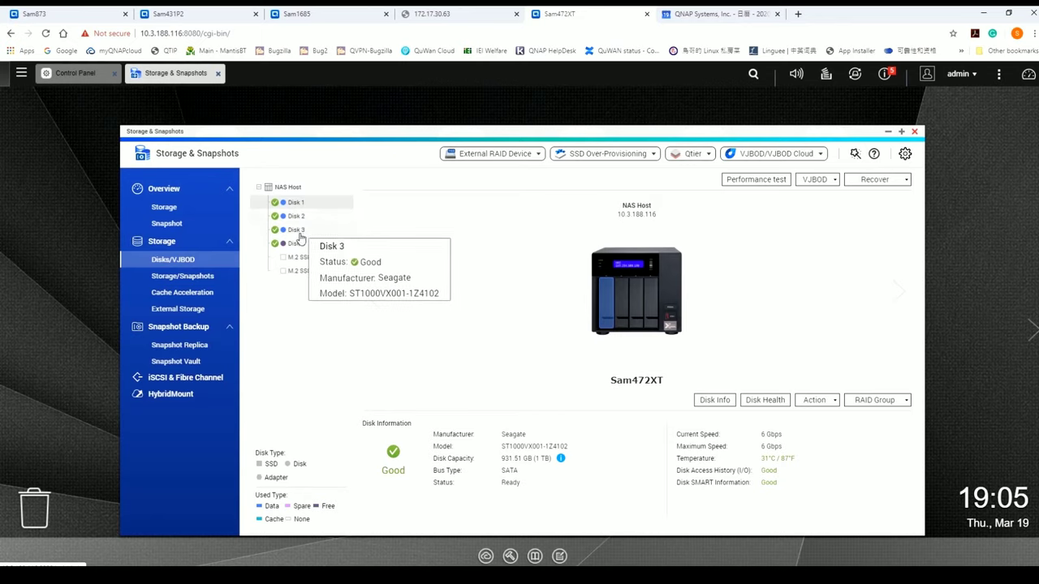
{"action": "left_click", "coordinate": [907, 402]}
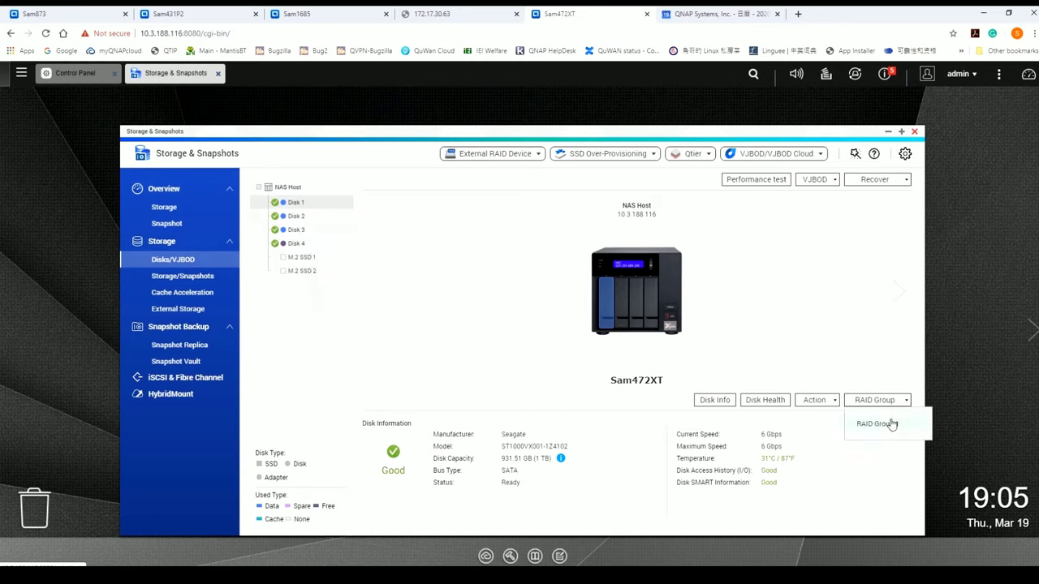
{"action": "left_click", "coordinate": [891, 423]}
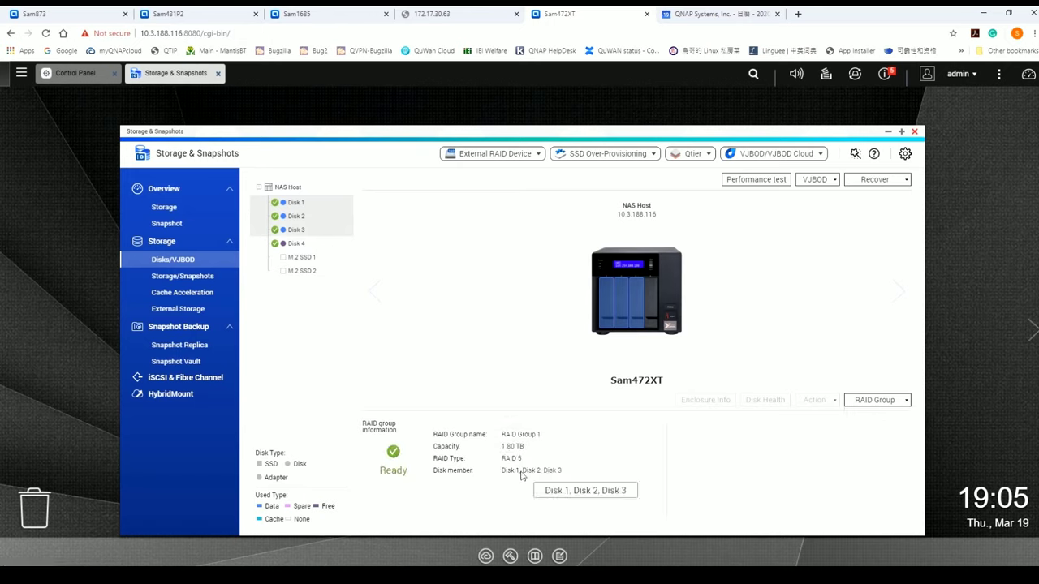
{"action": "left_click", "coordinate": [317, 243]}
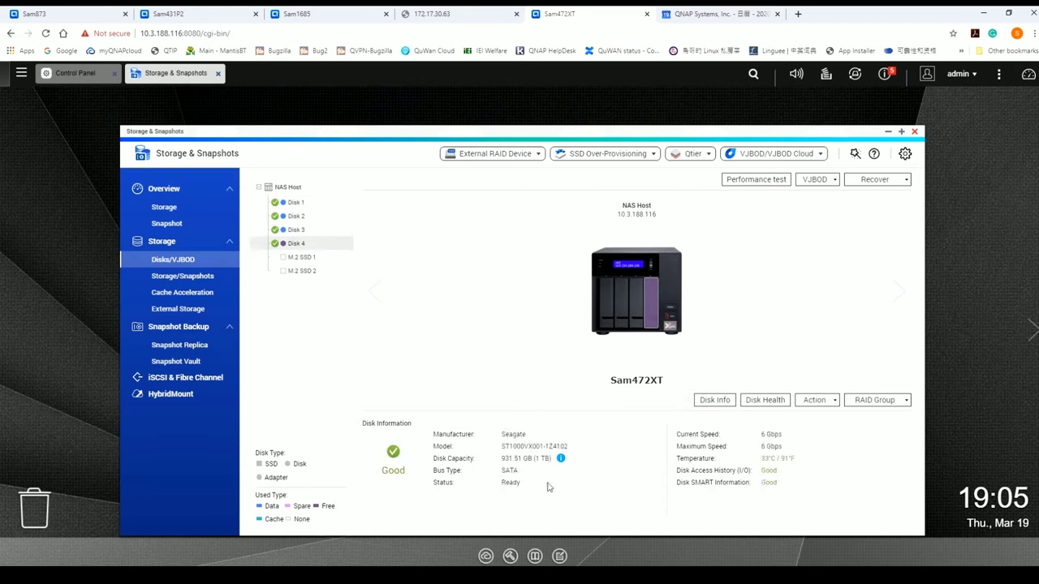
Open the pool expansion wizard for Storage Pool 1 with the method of adding new disks to an existing RAID group
{"action": "left_click", "coordinate": [202, 278]}
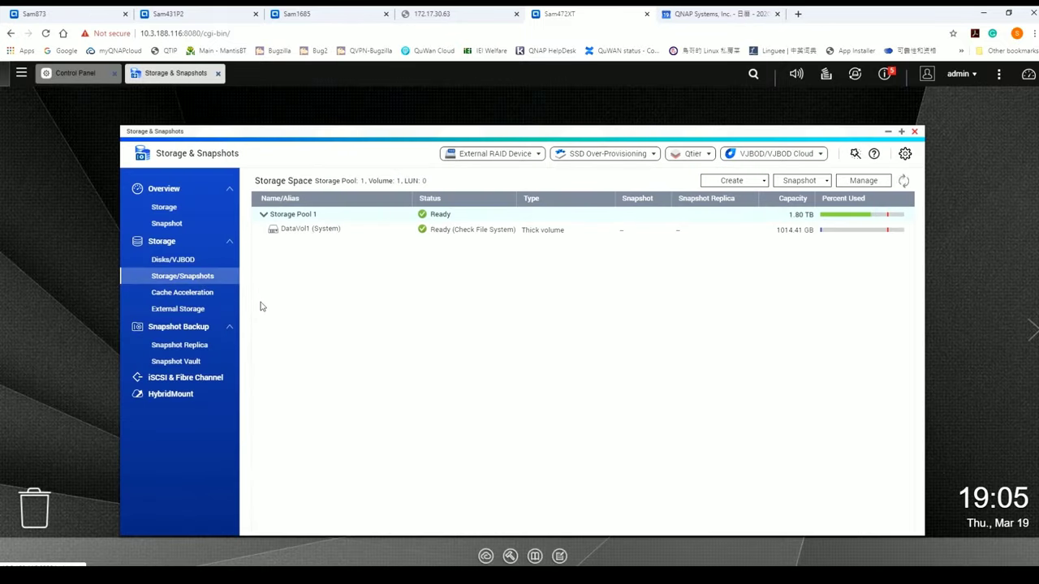
{"action": "double_click", "coordinate": [365, 214]}
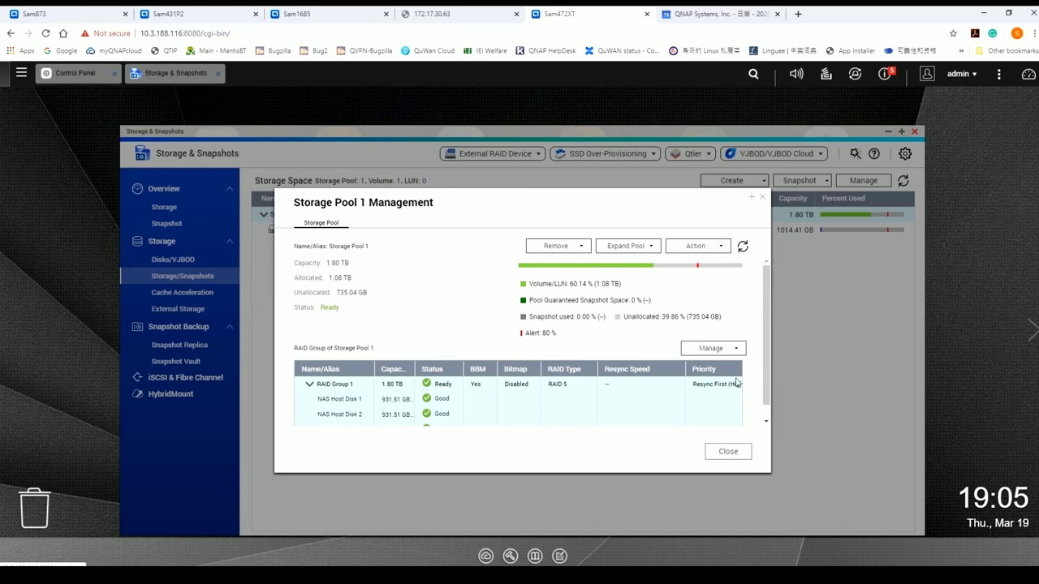
{"action": "left_click", "coordinate": [655, 254]}
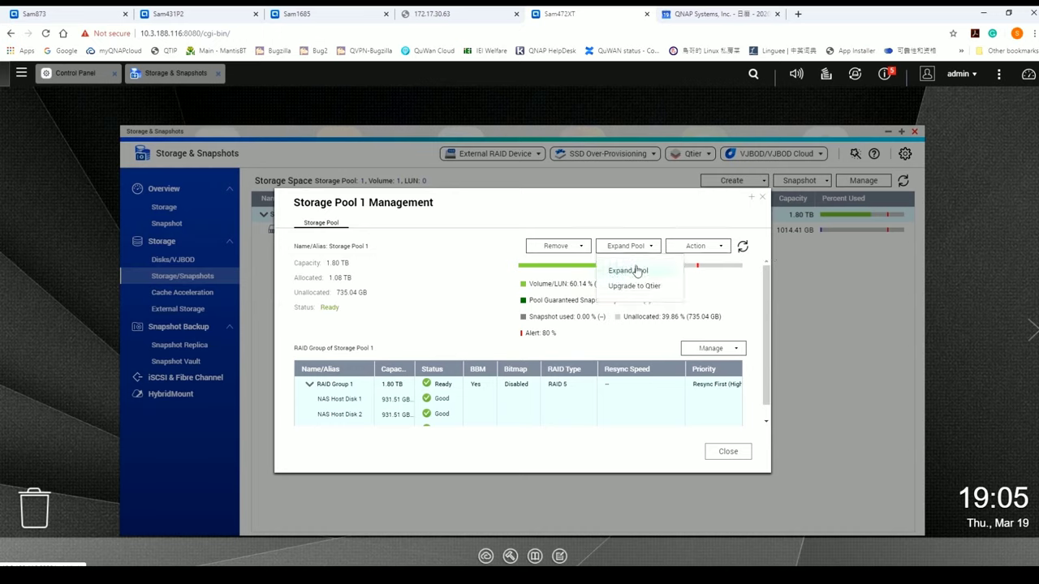
{"action": "left_click", "coordinate": [629, 272]}
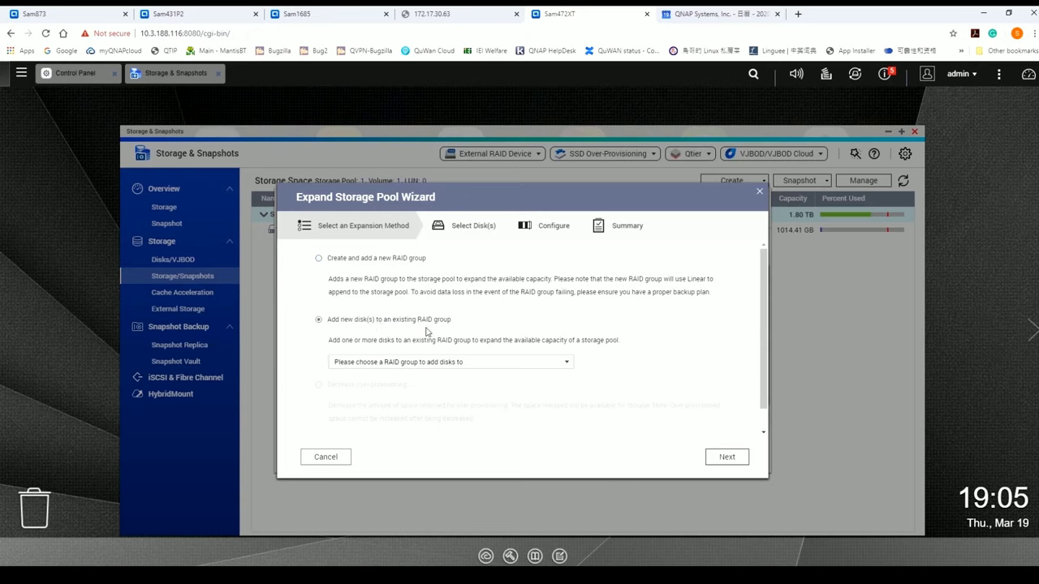
Expand Storage Pool 1 by adding Disk 4 to RAID Group 1, and confirm erasing the disk's data
{"action": "left_click", "coordinate": [513, 371]}
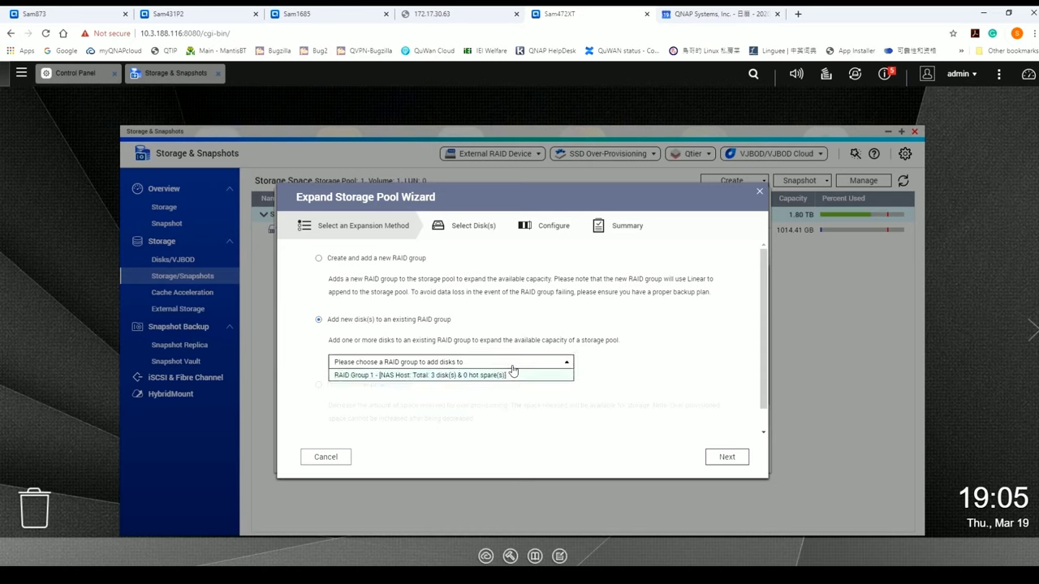
{"action": "left_click", "coordinate": [501, 377]}
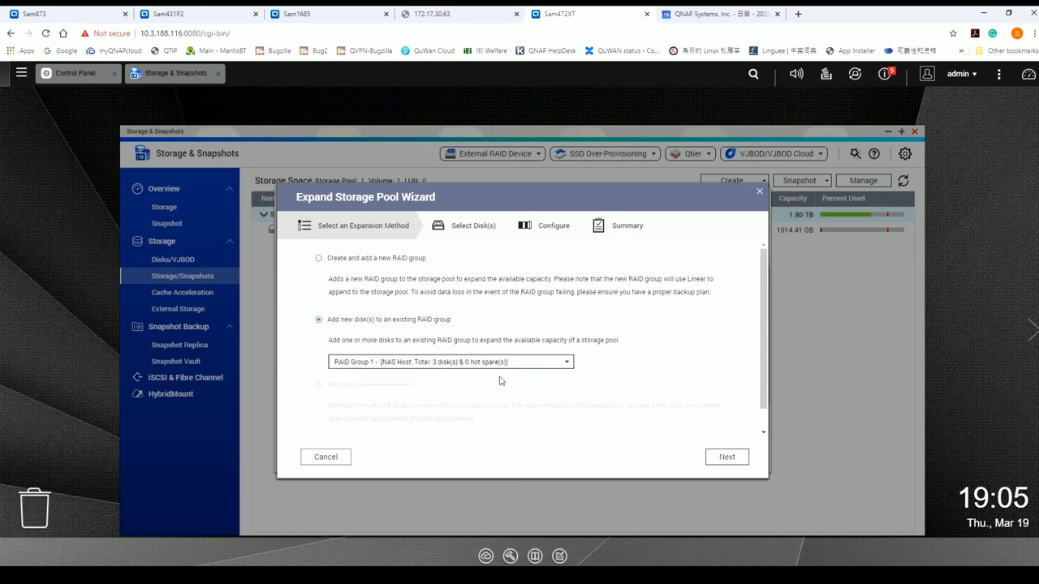
{"action": "left_click", "coordinate": [727, 457]}
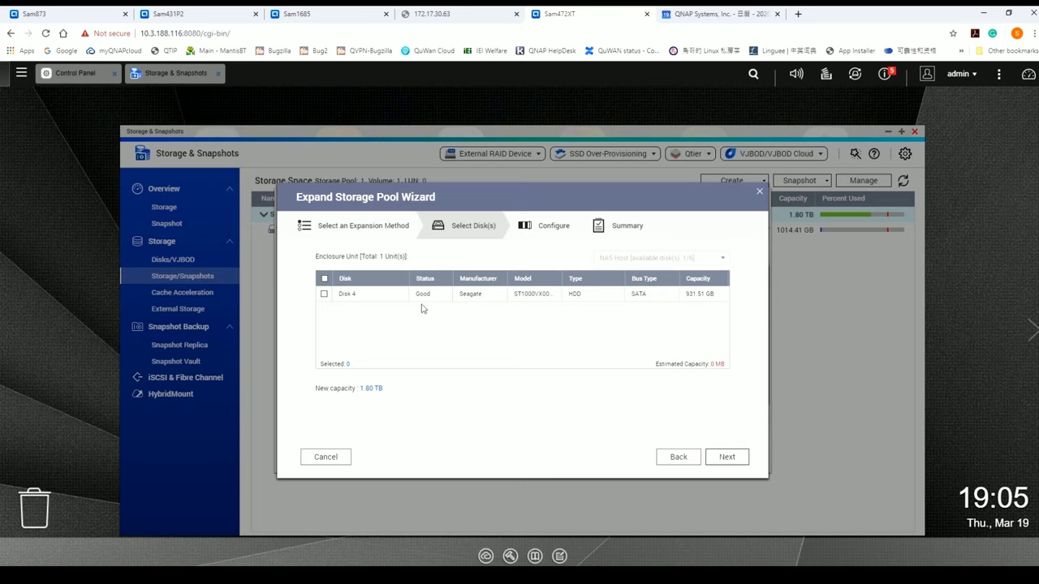
{"action": "left_click", "coordinate": [324, 294]}
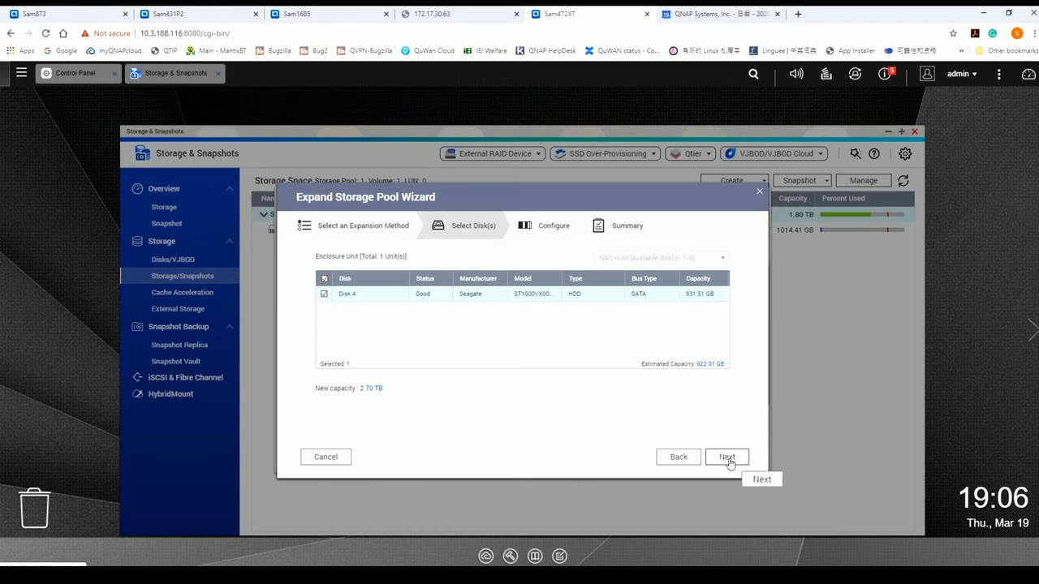
{"action": "left_click", "coordinate": [728, 457]}
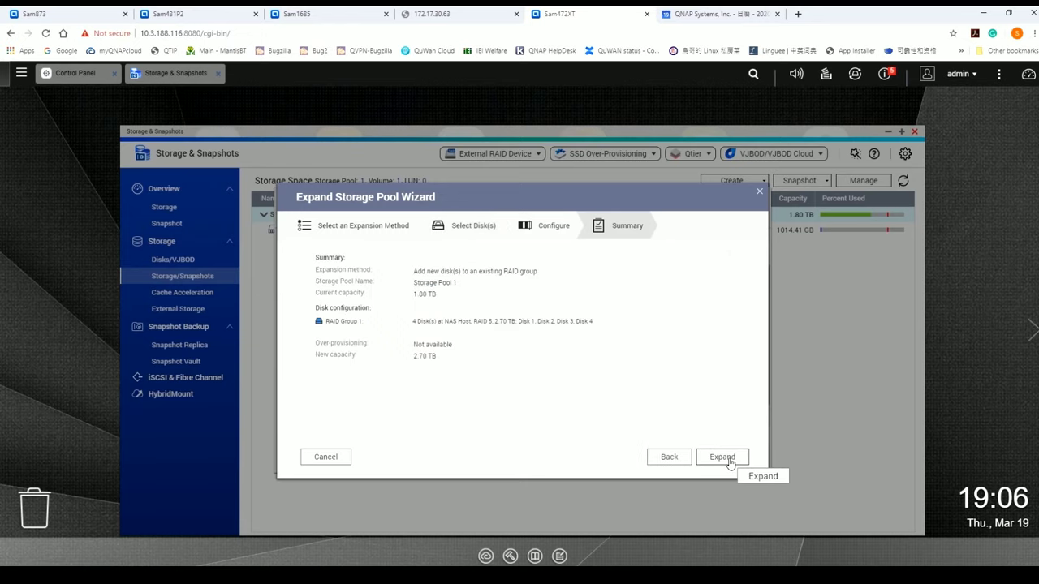
{"action": "left_click", "coordinate": [728, 460]}
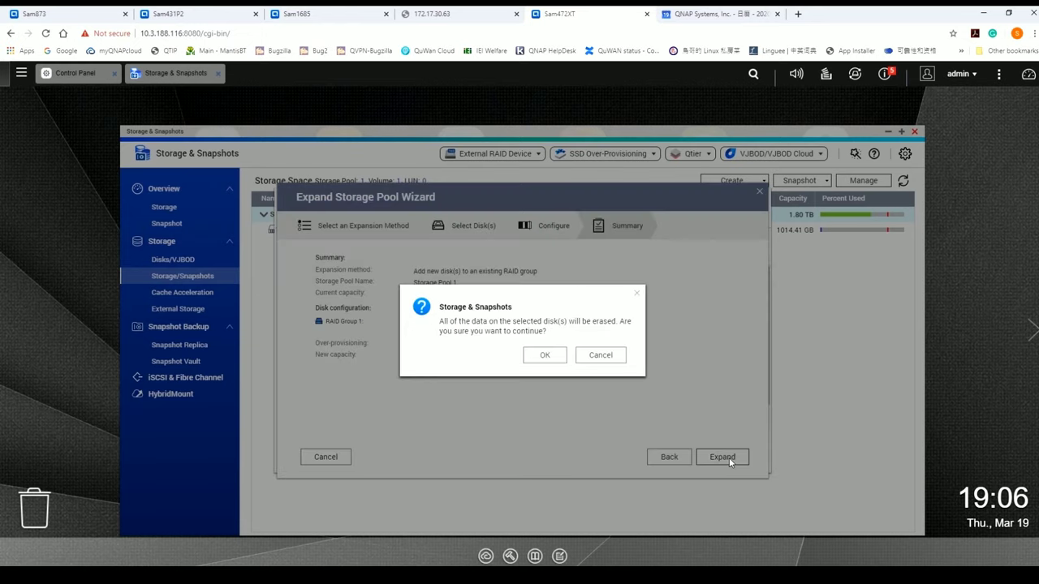
{"action": "left_click", "coordinate": [546, 356]}
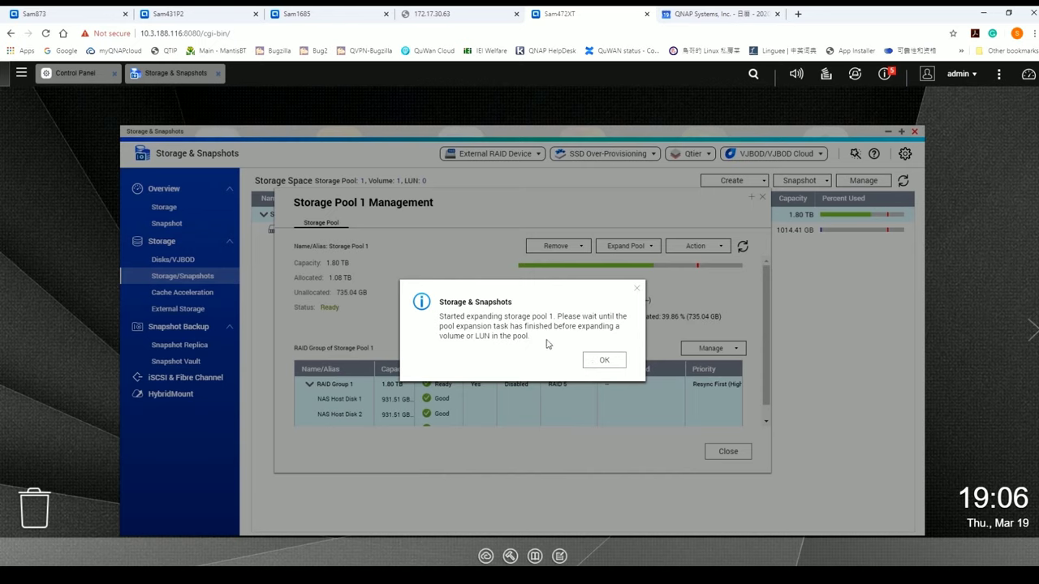
{"action": "left_click", "coordinate": [601, 365]}
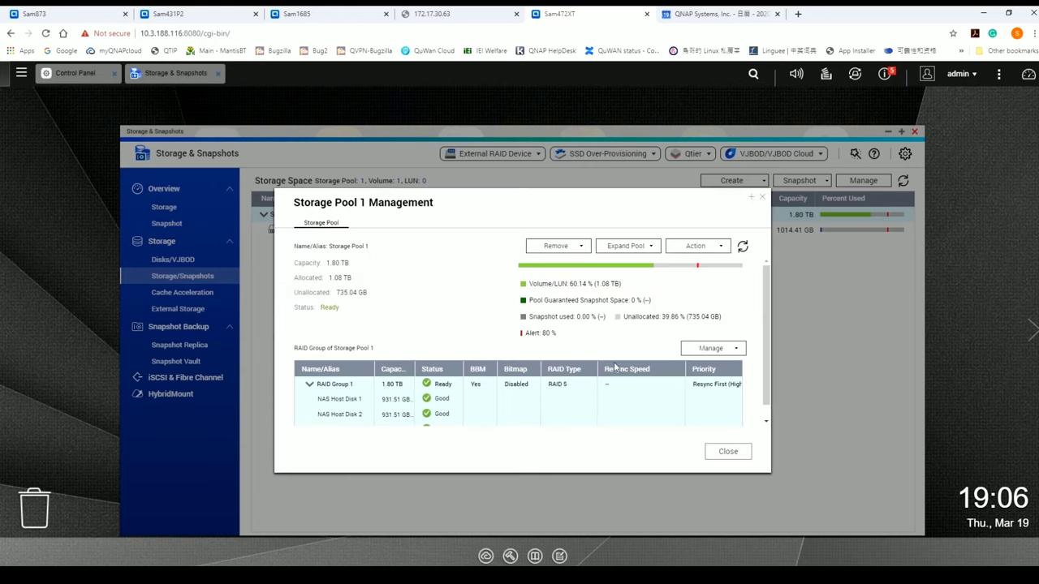
Check the expansion status and member disks of RAID Group 1 in Storage Pool 1's management details, enlarging the dialog
{"action": "scroll", "coordinate": [765, 302], "scroll_direction": "down", "scroll_amount": 1}
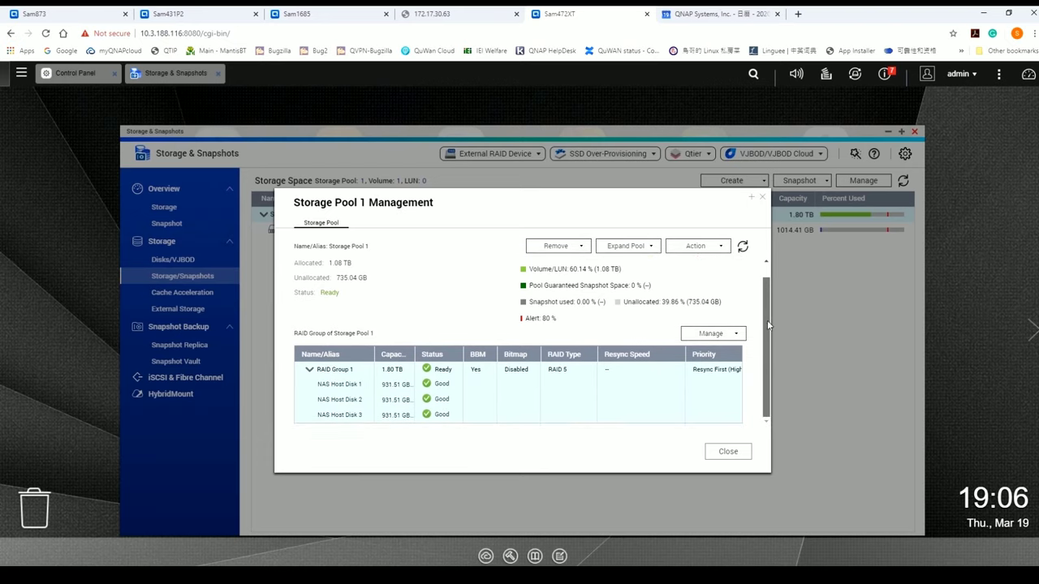
{"action": "scroll", "coordinate": [767, 271], "scroll_direction": "up", "scroll_amount": 1}
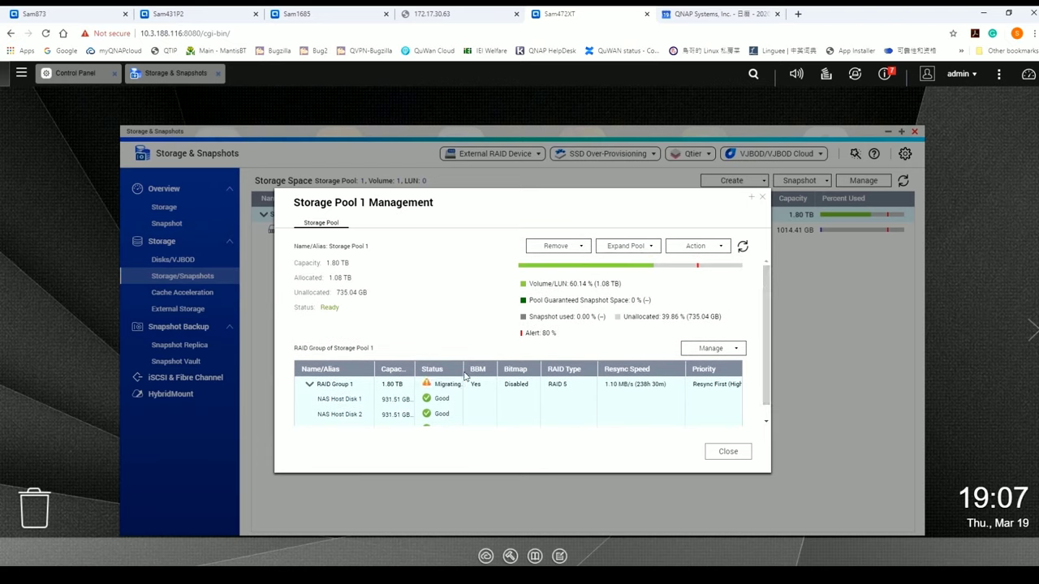
{"action": "mouse_move", "coordinate": [445, 391]}
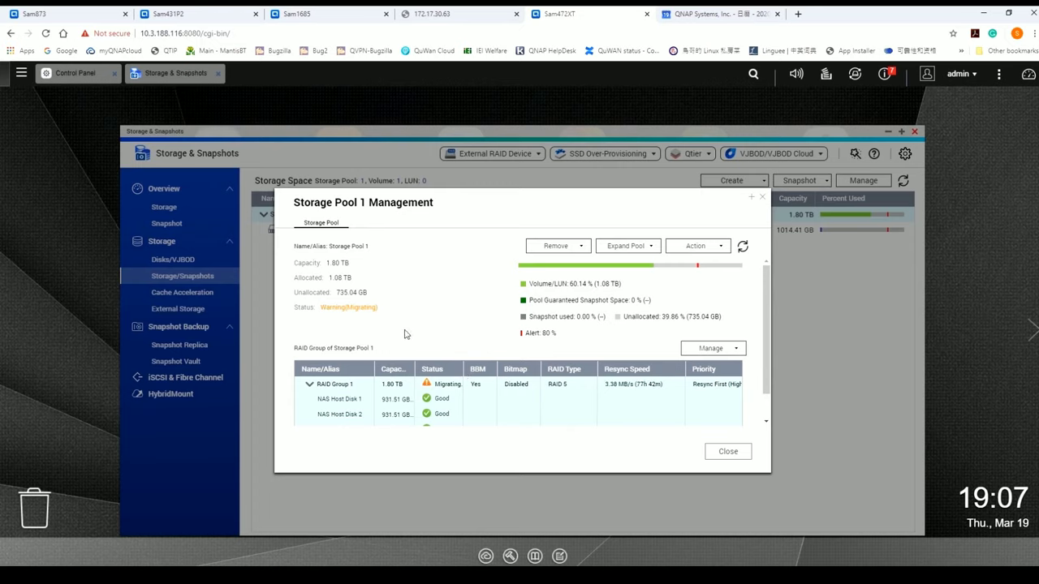
{"action": "scroll", "coordinate": [767, 341], "scroll_direction": "down", "scroll_amount": 1}
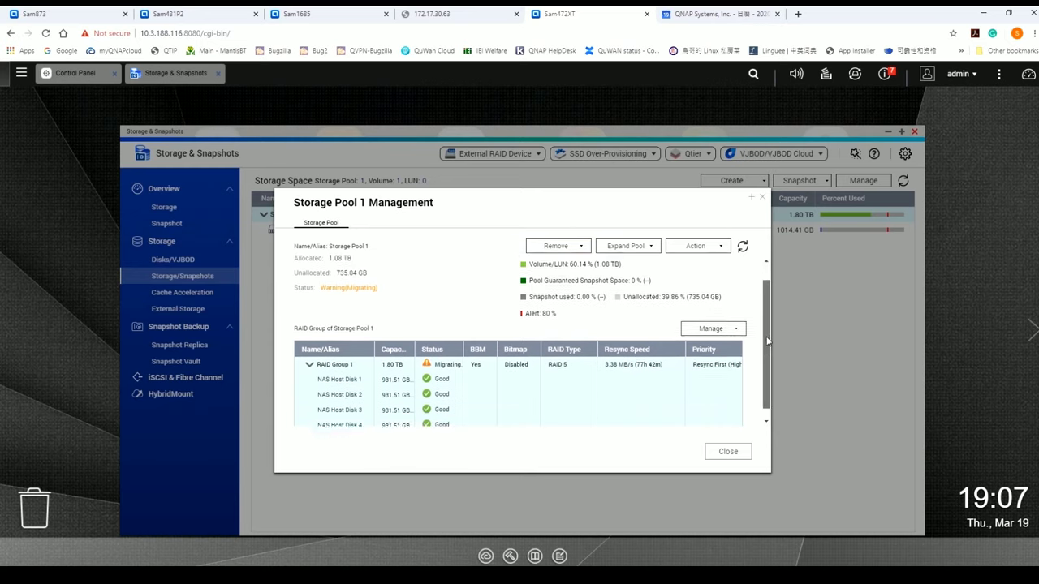
{"action": "scroll", "coordinate": [767, 341], "scroll_direction": "down", "scroll_amount": 1}
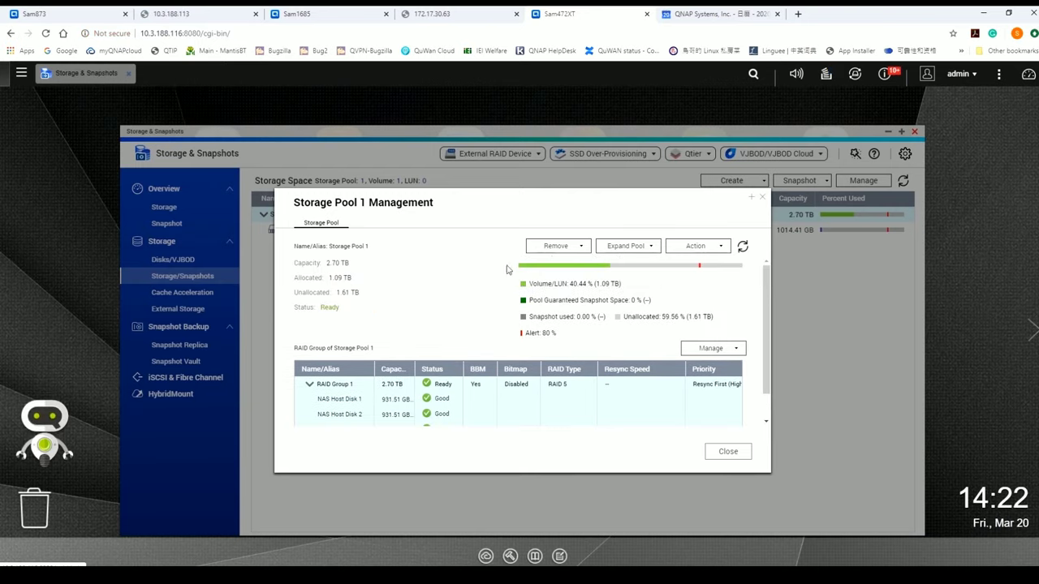
{"action": "left_click_drag", "start_coordinate": [769, 475], "coordinate": [824, 541]}
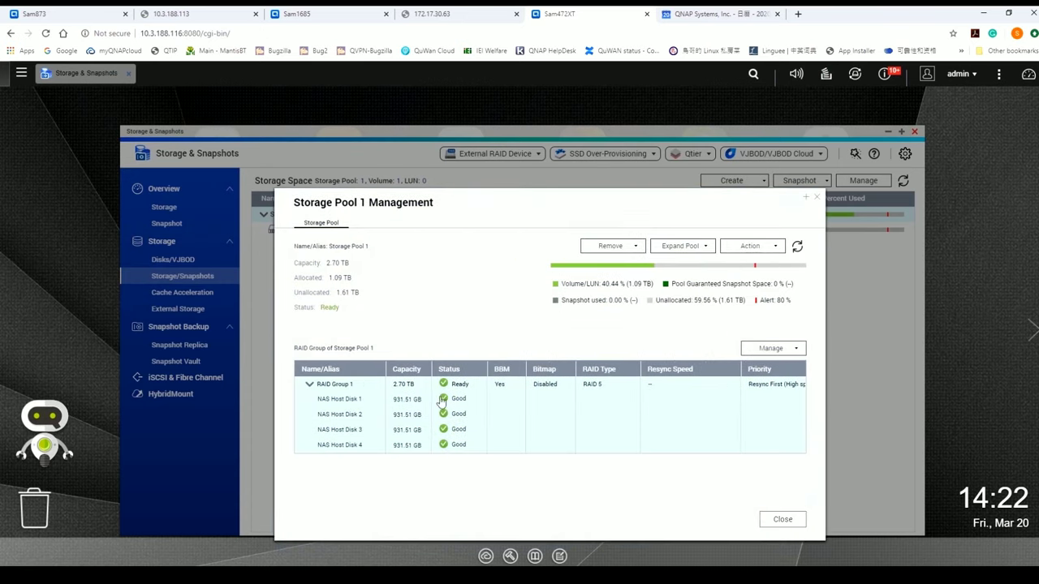
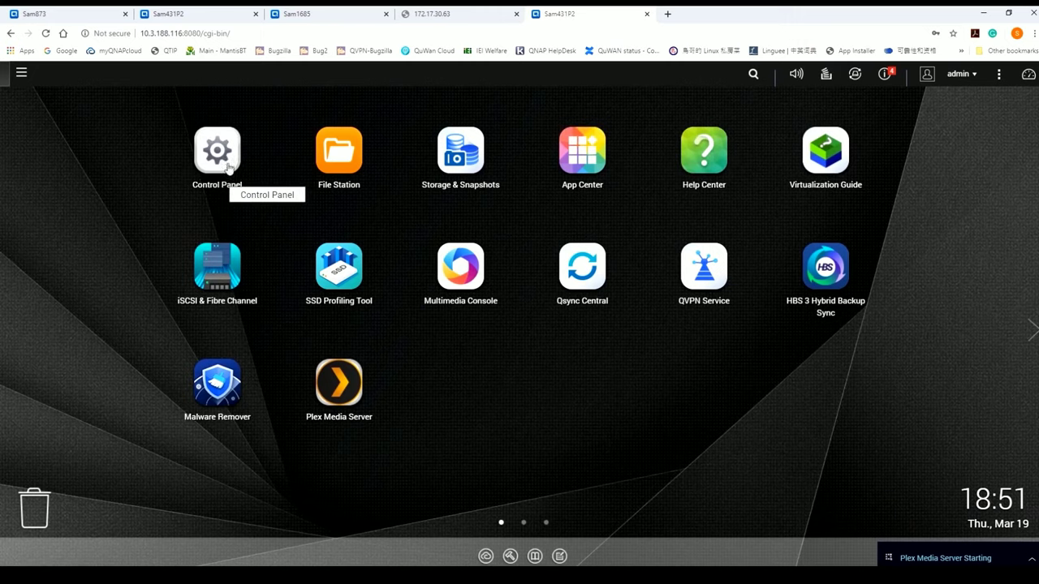
Open Control Panel, File Station and App Center to view the NAS settings, the homes folder and the installed apps
{"action": "left_click", "coordinate": [218, 156]}
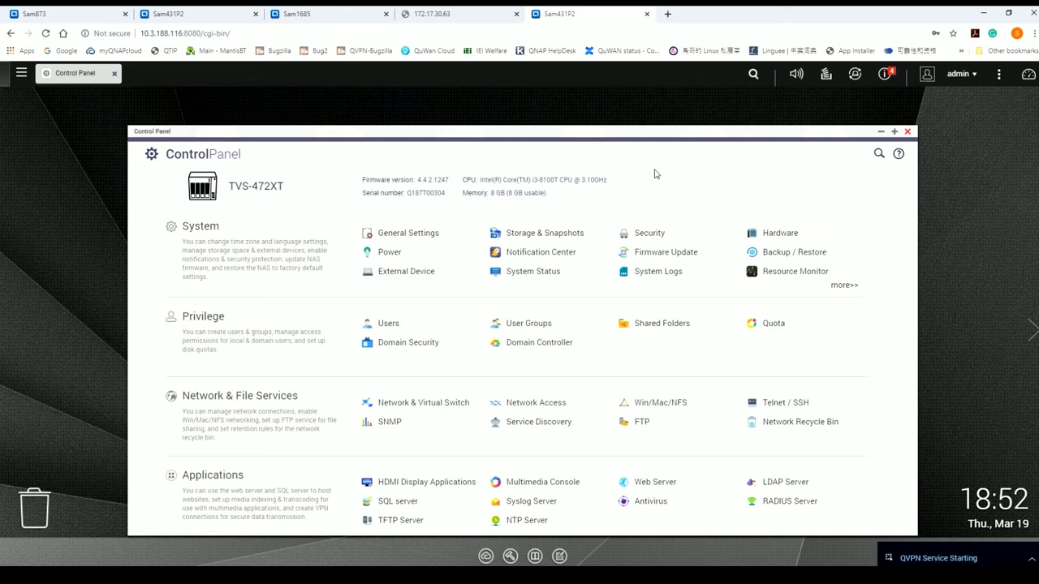
{"action": "left_click", "coordinate": [22, 73]}
{"action": "left_click", "coordinate": [44, 358]}
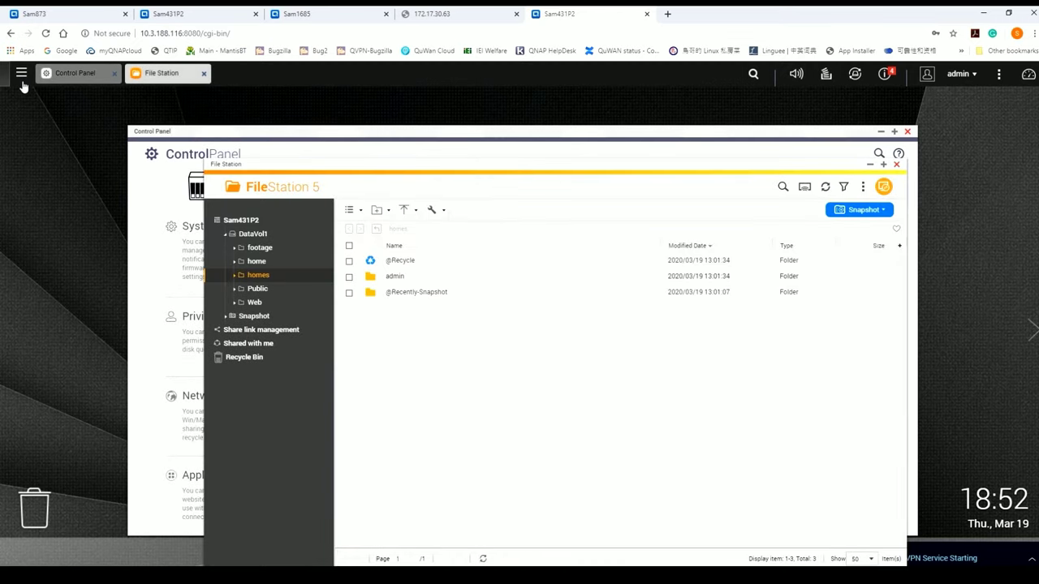
{"action": "left_click", "coordinate": [21, 73]}
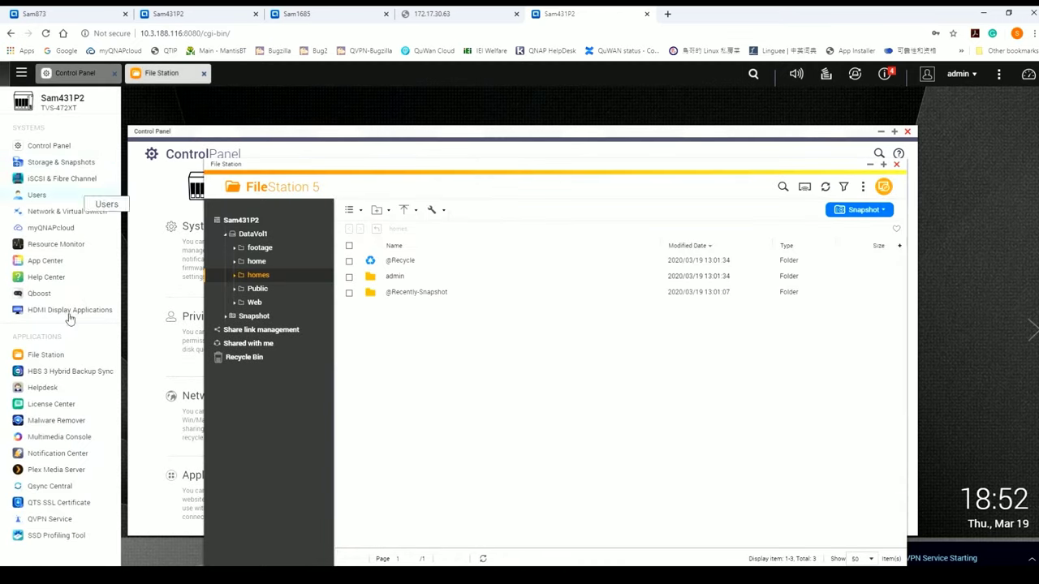
{"action": "left_click", "coordinate": [77, 263]}
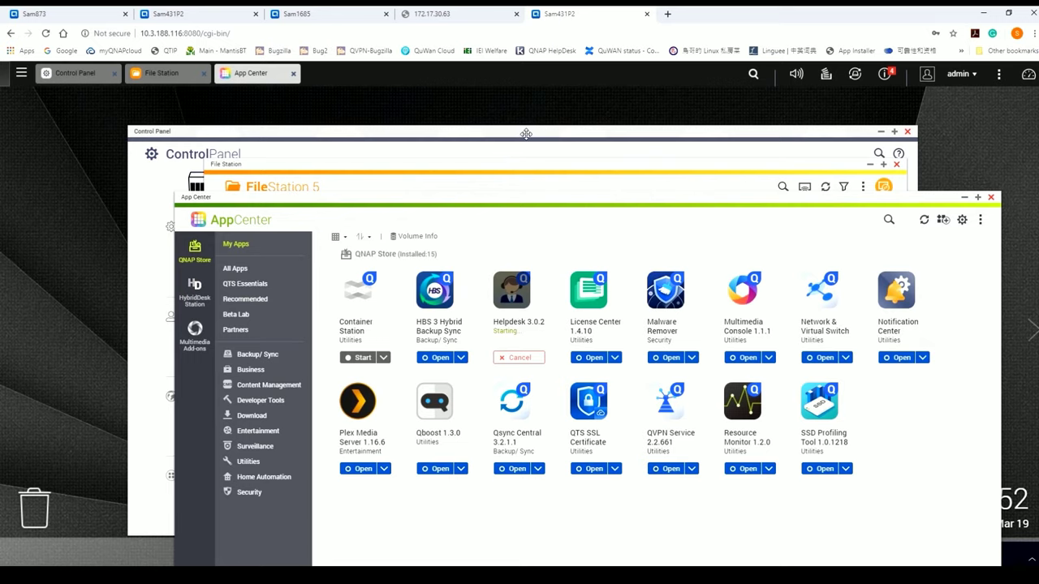
In Control Panel's general settings, rename the server to Sam472XT and apply the change
{"action": "left_click", "coordinate": [526, 134]}
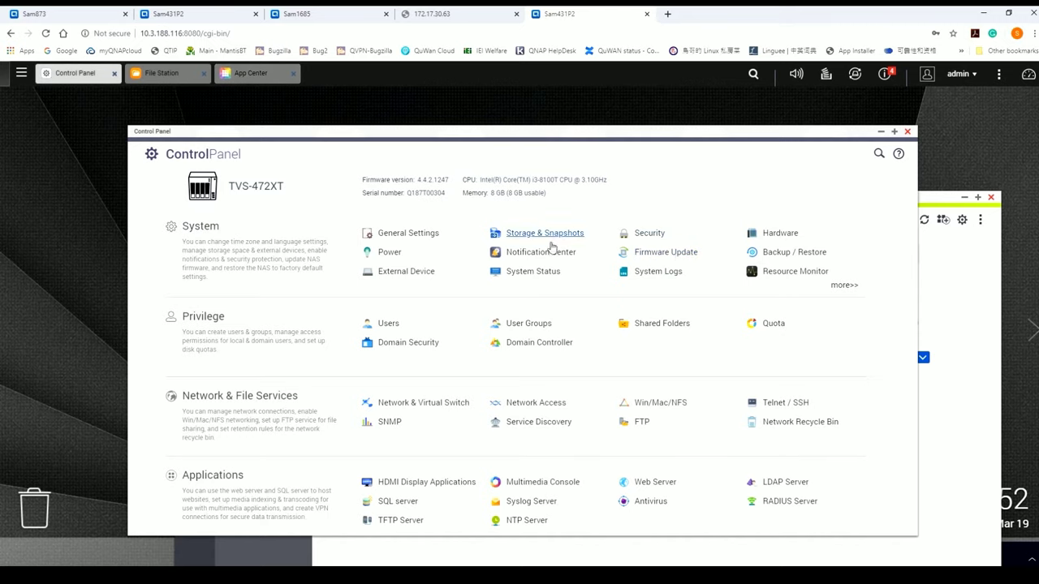
{"action": "left_click", "coordinate": [410, 238]}
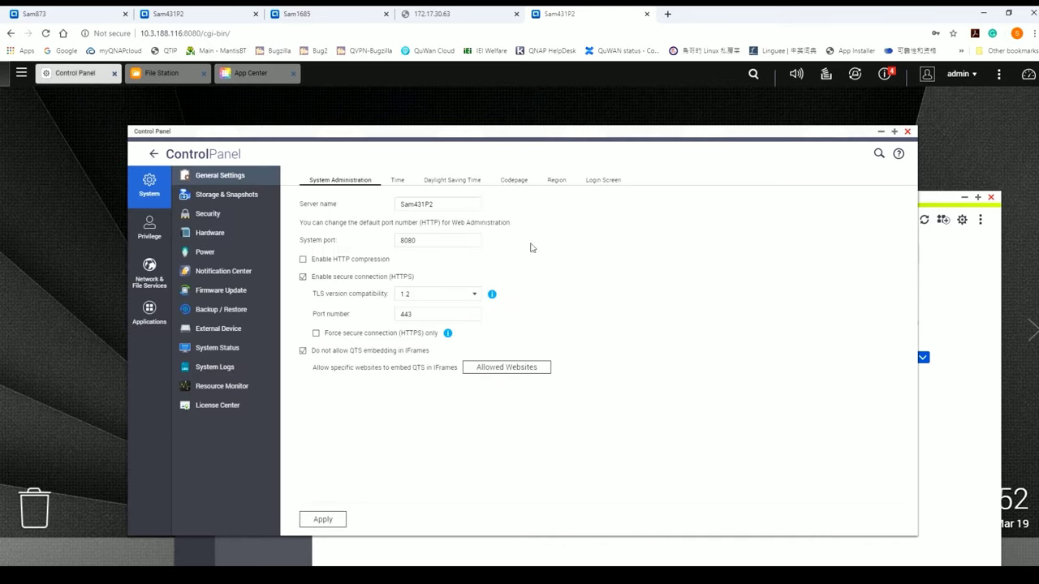
{"action": "double_click", "coordinate": [444, 209]}
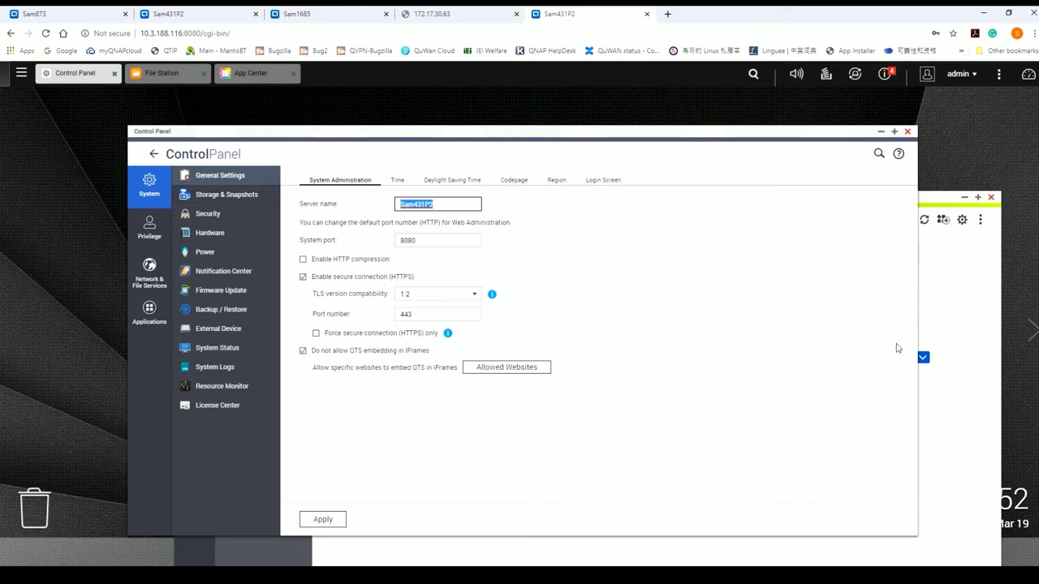
{"action": "type", "text": "Sa"}
{"action": "left_click", "coordinate": [323, 520]}
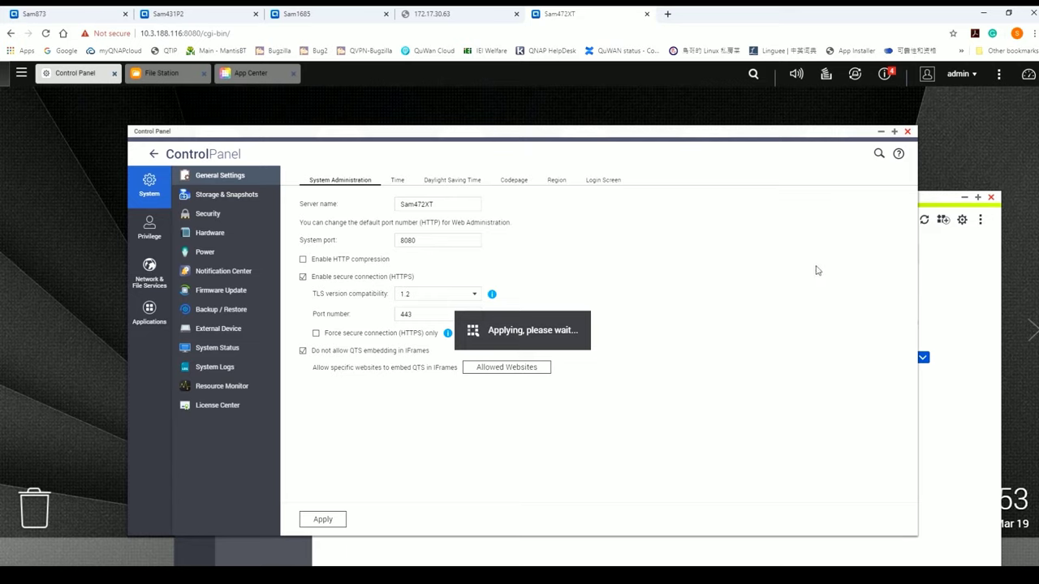
Open Network & Virtual Switch, decline showing its quick guide at the next launch, and switch to the advanced view
{"action": "left_click", "coordinate": [21, 75]}
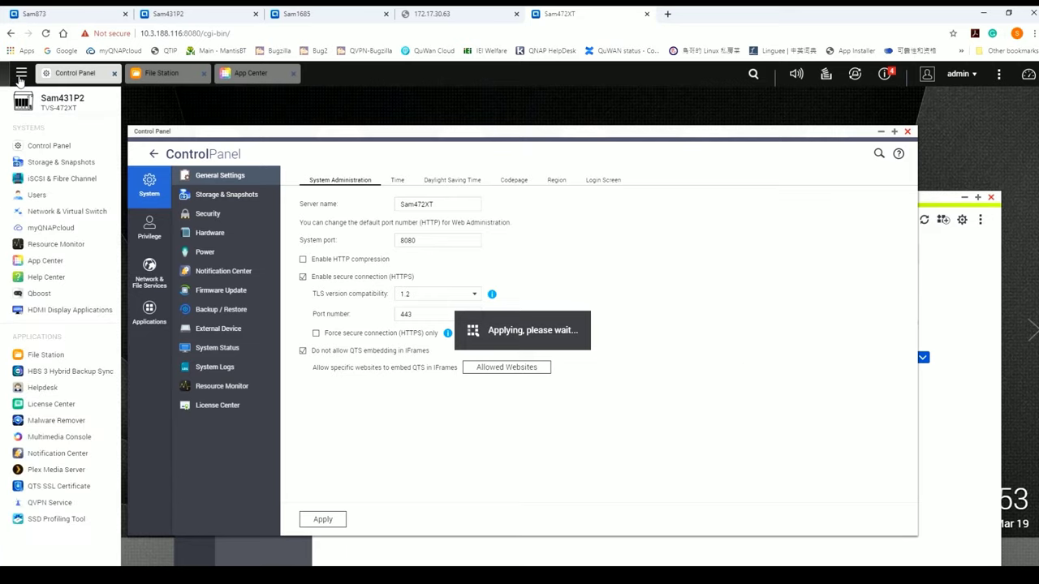
{"action": "left_click", "coordinate": [57, 213]}
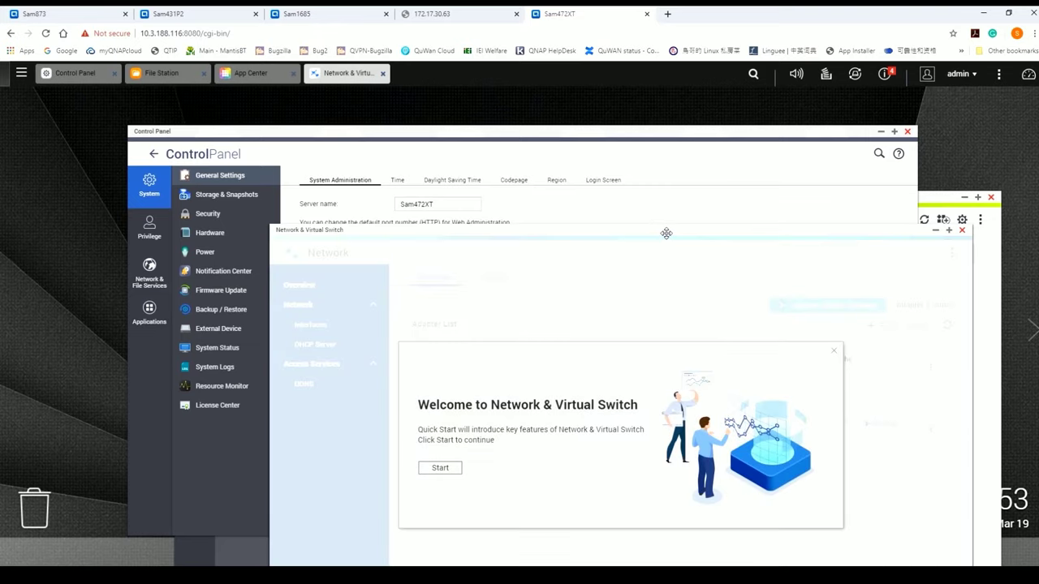
{"action": "left_click_drag", "start_coordinate": [666, 232], "coordinate": [638, 116]}
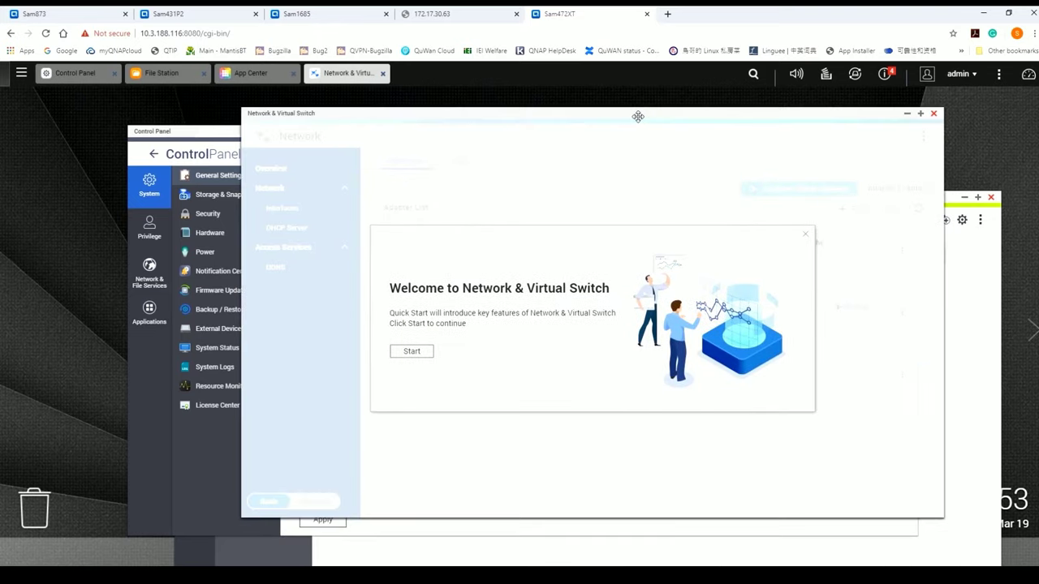
{"action": "left_click", "coordinate": [413, 352]}
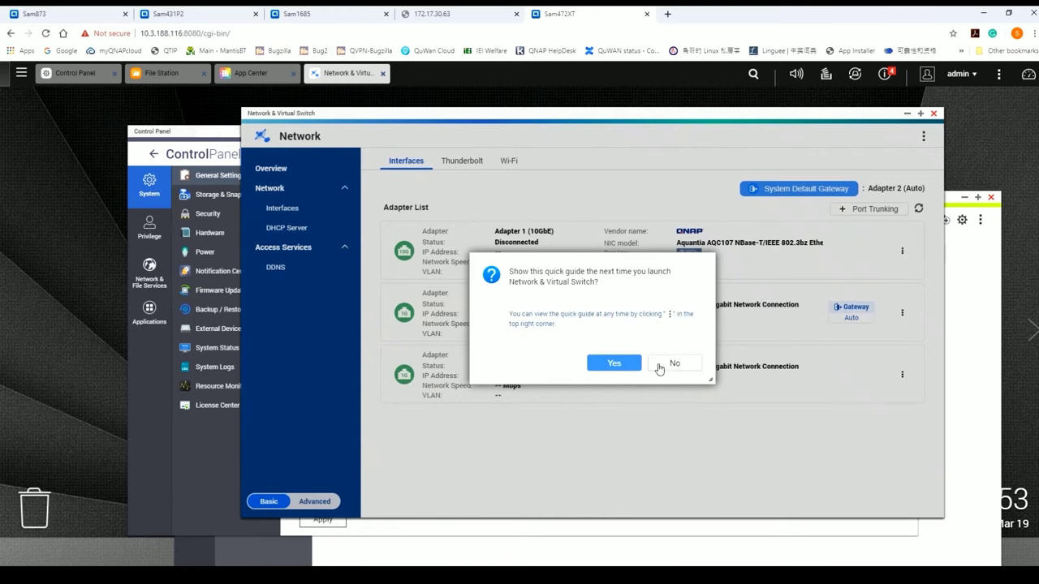
{"action": "left_click", "coordinate": [672, 365]}
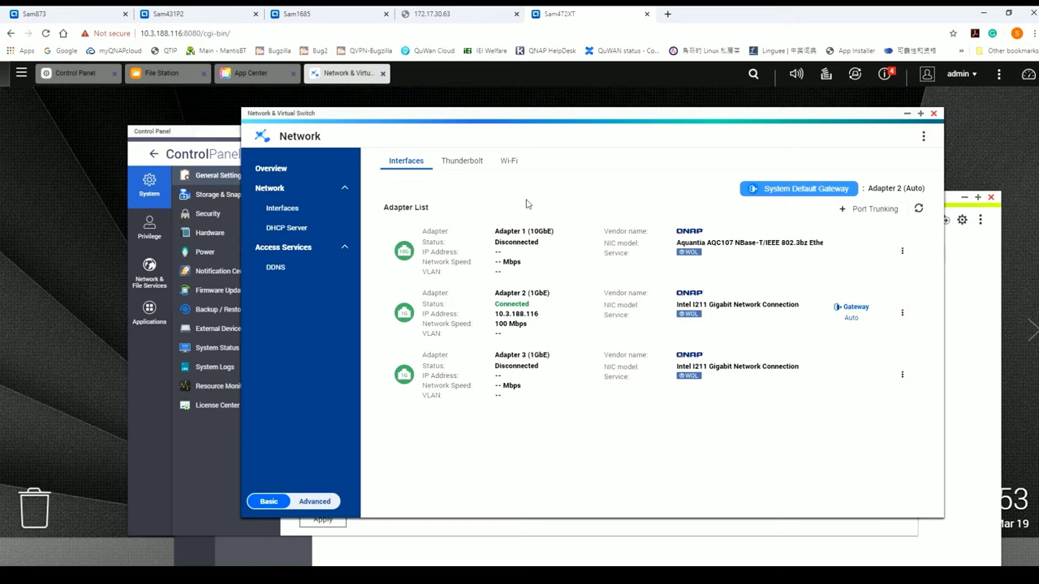
{"action": "left_click", "coordinate": [315, 502]}
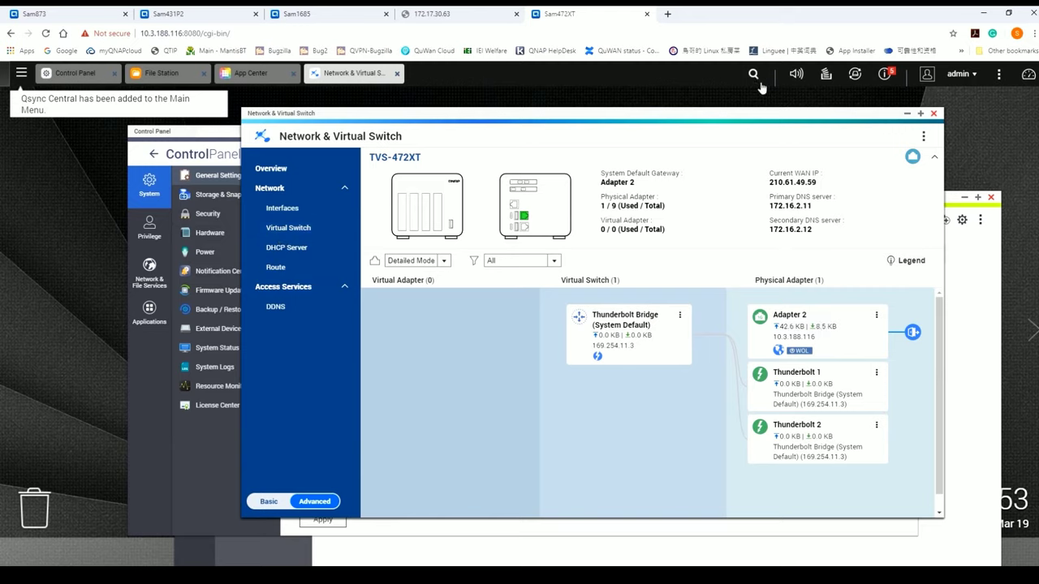
Close Network & Virtual Switch, App Center and Control Panel
{"action": "left_click", "coordinate": [934, 113]}
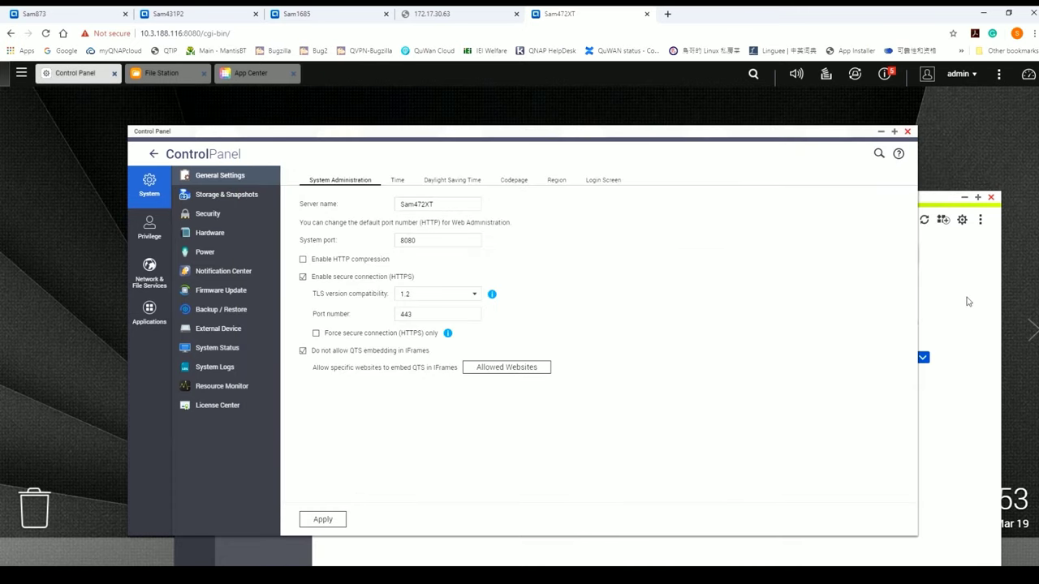
{"action": "left_click", "coordinate": [958, 333]}
{"action": "left_click", "coordinate": [990, 199]}
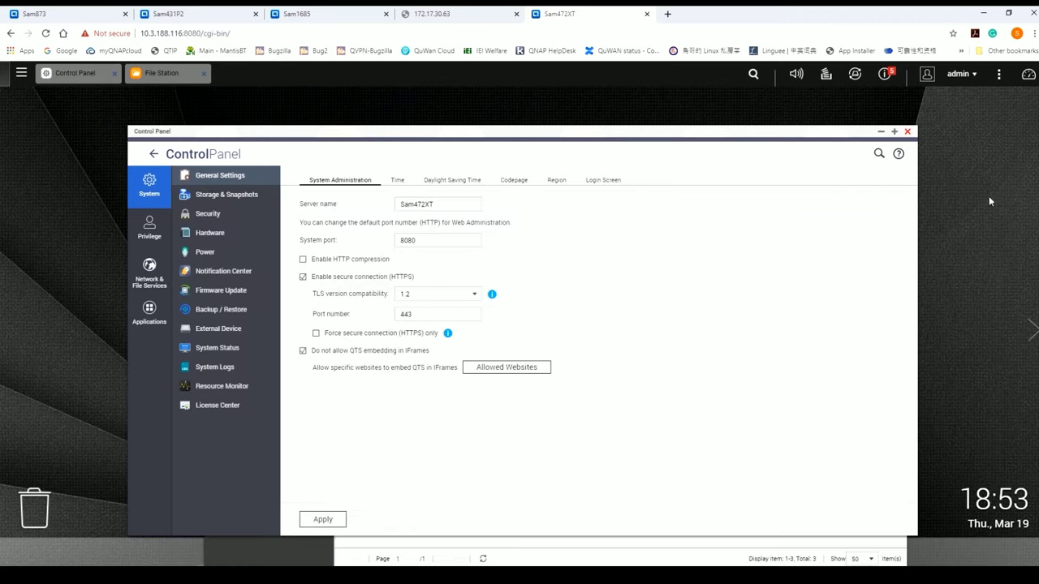
{"action": "left_click", "coordinate": [908, 131]}
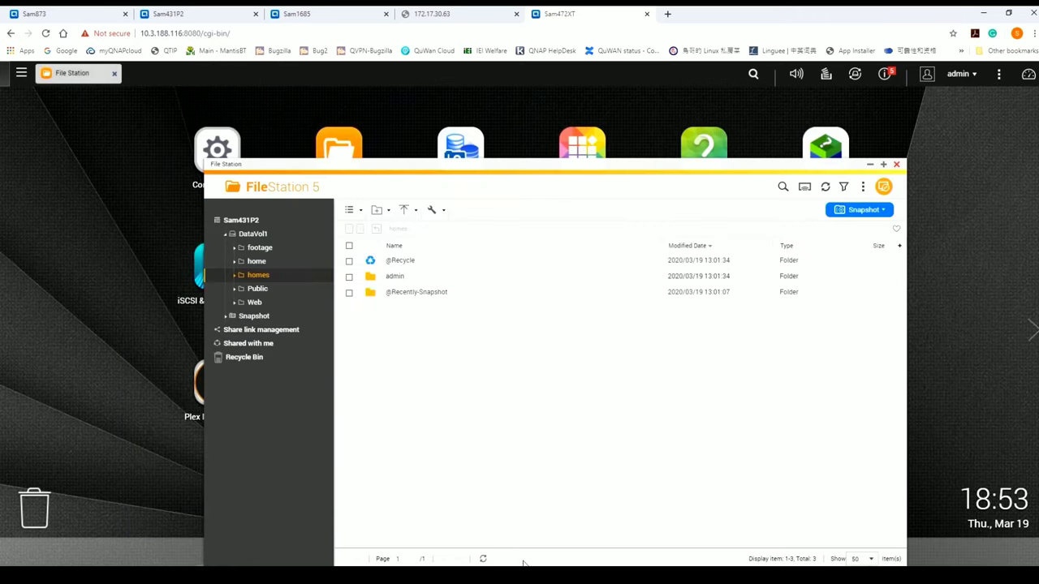
Review the RAID Group 1 member disks in Storage Pool 1's management details in Storage & Snapshots, and close the dialog
{"action": "left_click", "coordinate": [199, 280]}
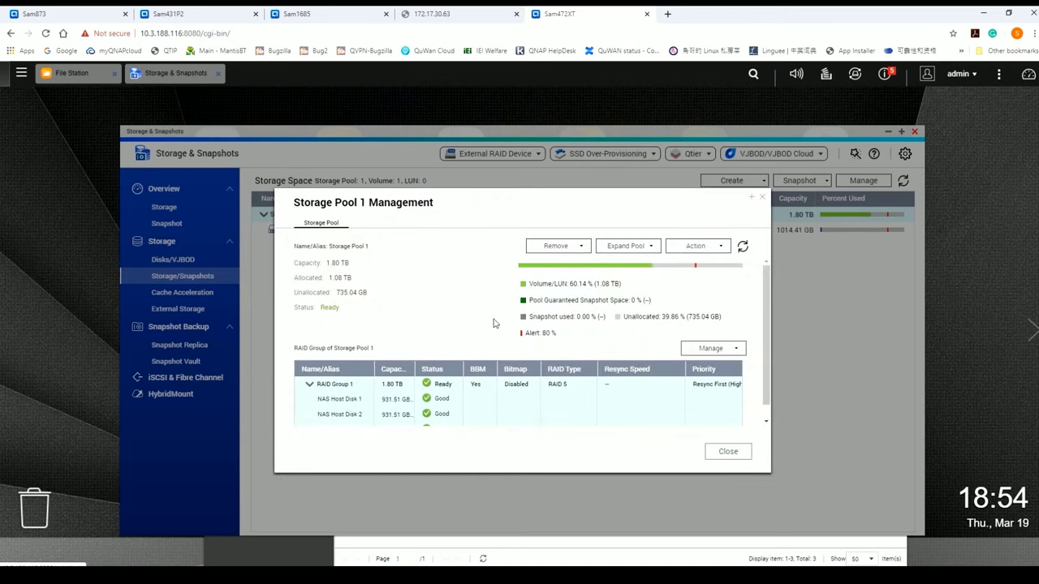
{"action": "scroll", "coordinate": [439, 309], "scroll_direction": "down", "scroll_amount": 1}
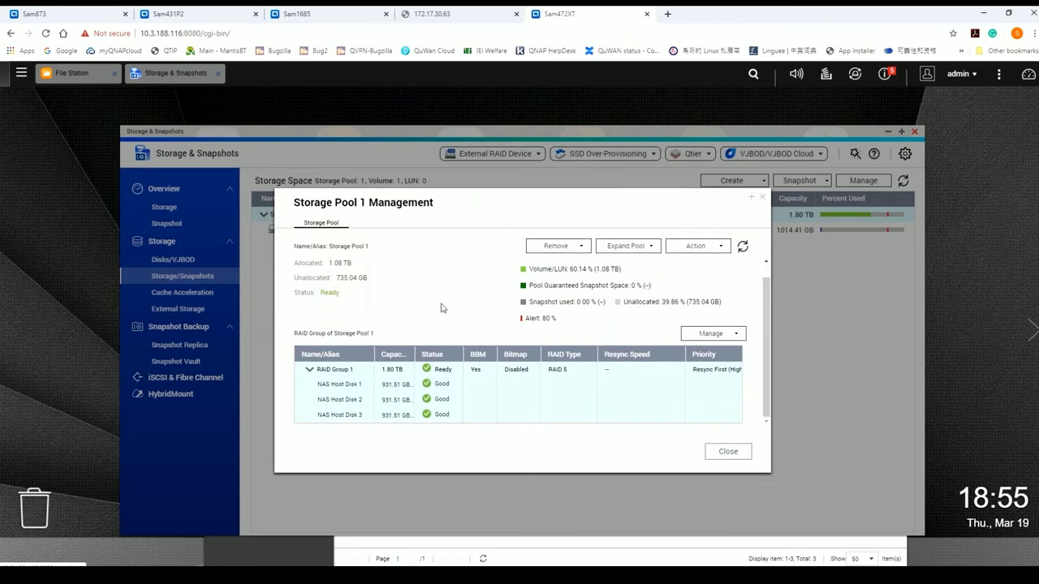
{"action": "left_click", "coordinate": [731, 452]}
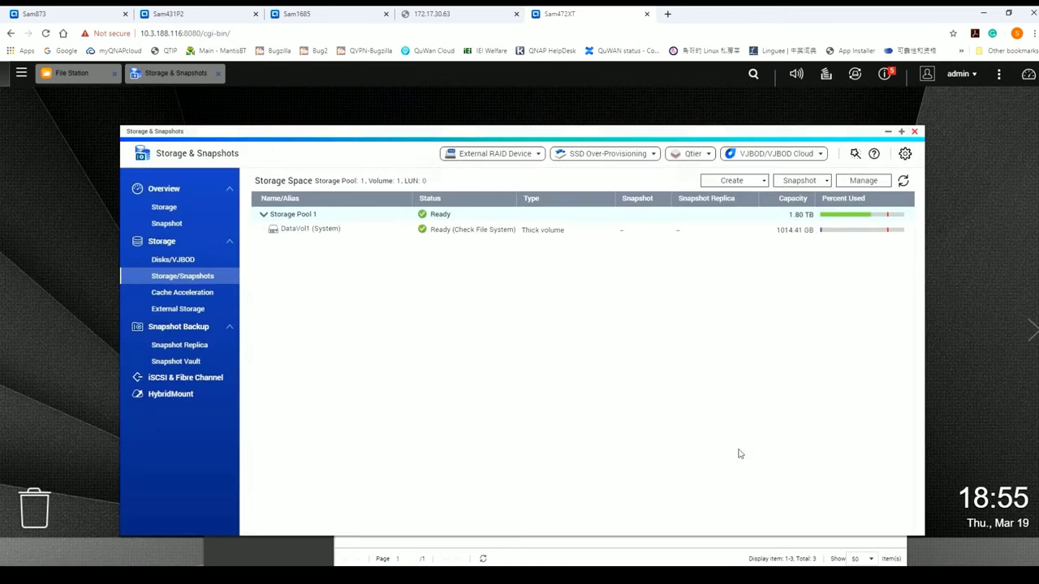
Review the details of the NAS host's Disk 1 and Disk 2 on Sam472XT
{"action": "left_click", "coordinate": [215, 260]}
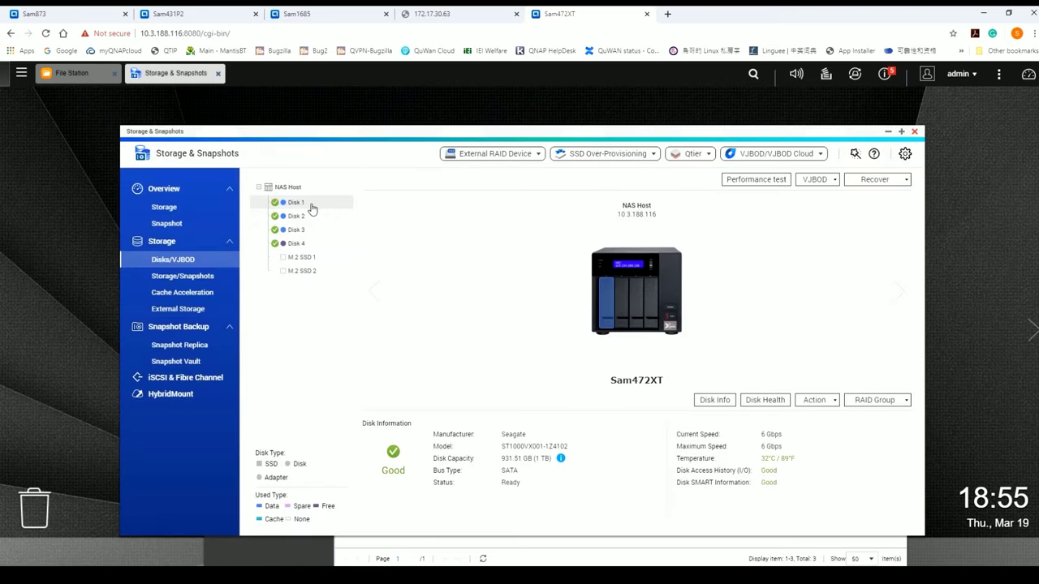
{"action": "left_click", "coordinate": [310, 221]}
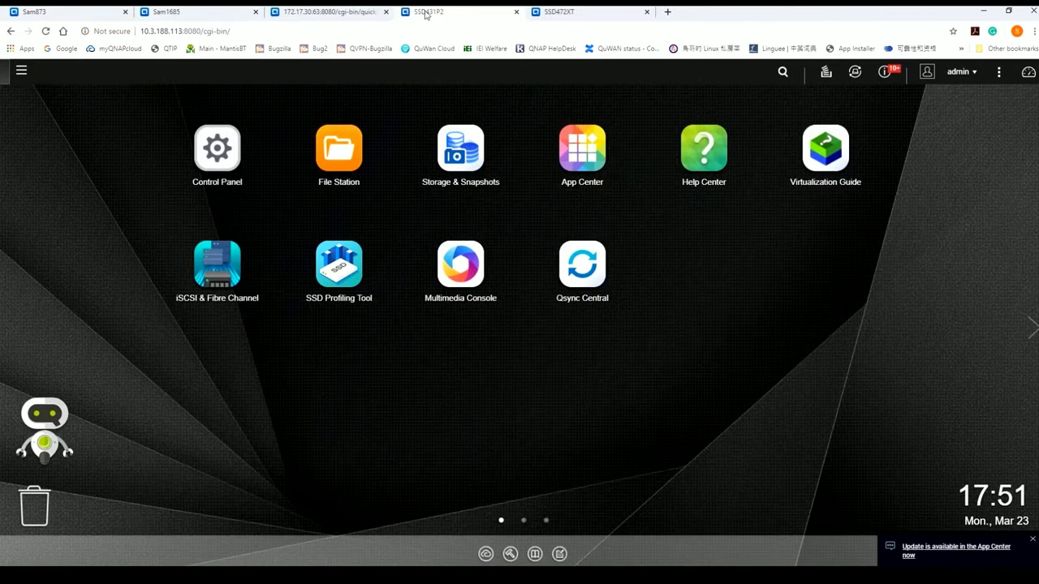
On the SSD431P2 NAS, open Control Panel, then review Storage Pool 2's volume and RAID group management details in Storage & Snapshots
{"action": "left_click", "coordinate": [221, 131]}
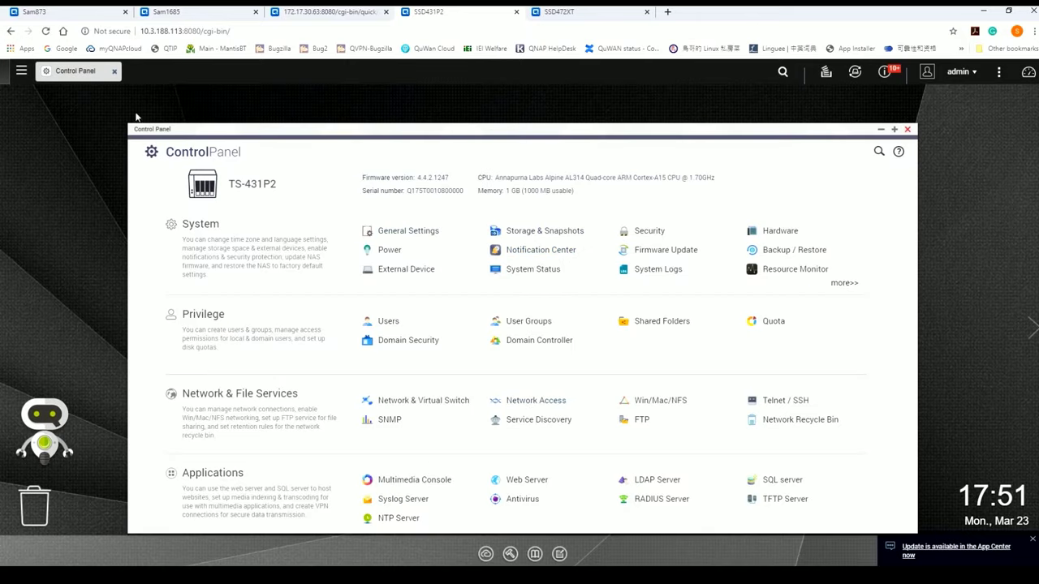
{"action": "left_click", "coordinate": [21, 71]}
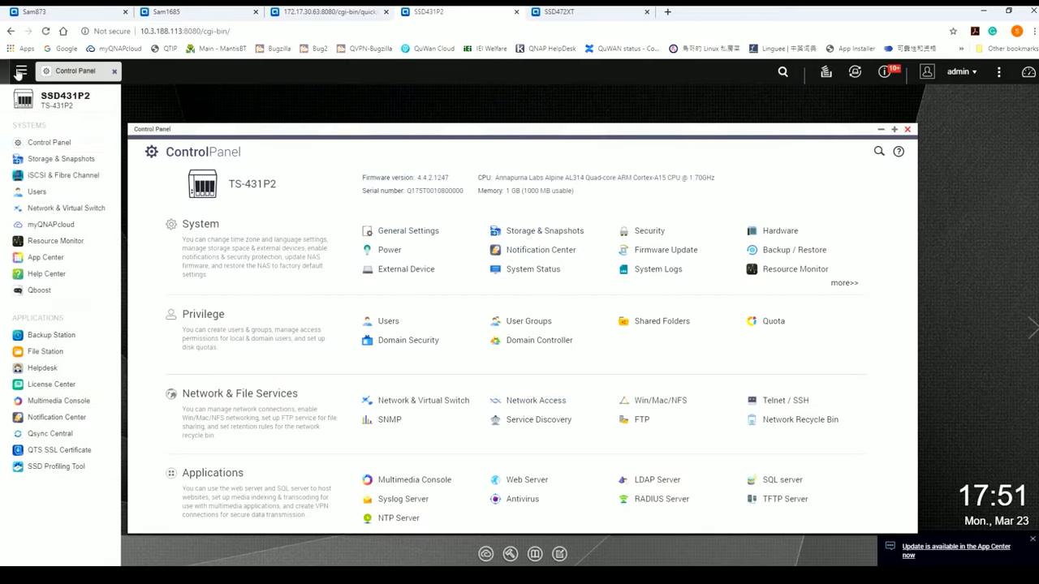
{"action": "left_click", "coordinate": [39, 160]}
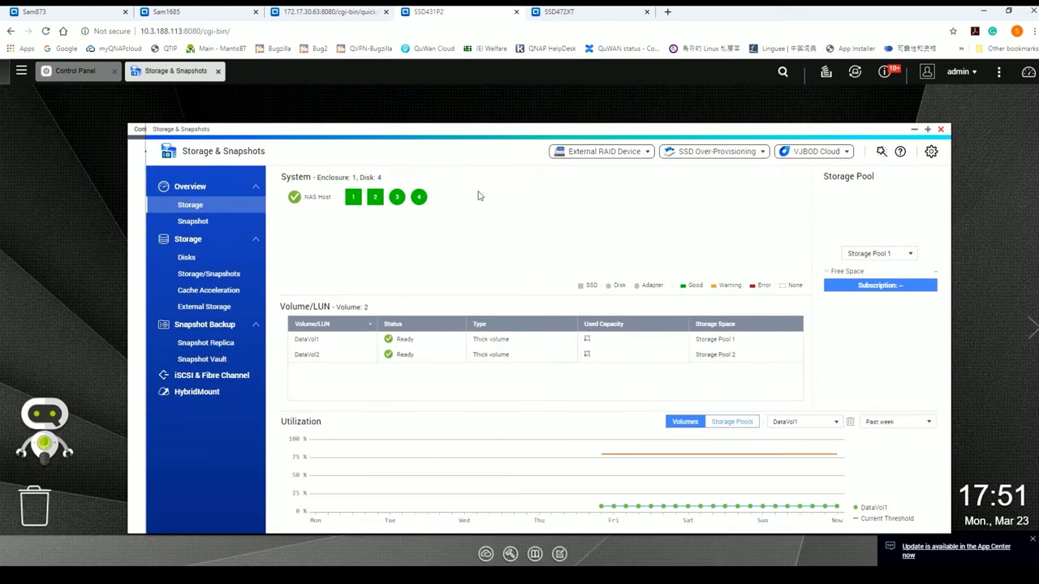
{"action": "left_click", "coordinate": [234, 274]}
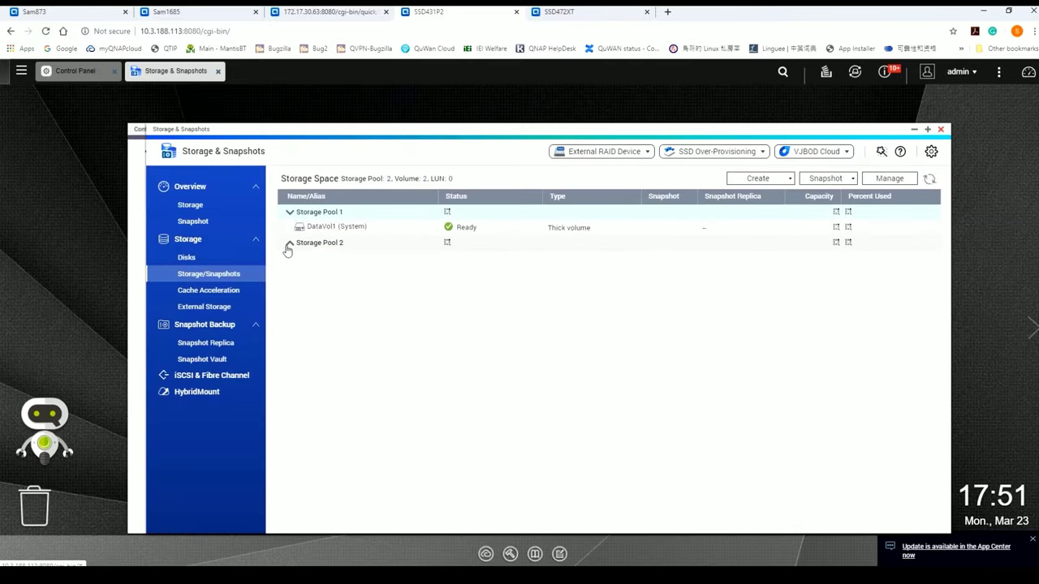
{"action": "left_click", "coordinate": [289, 247]}
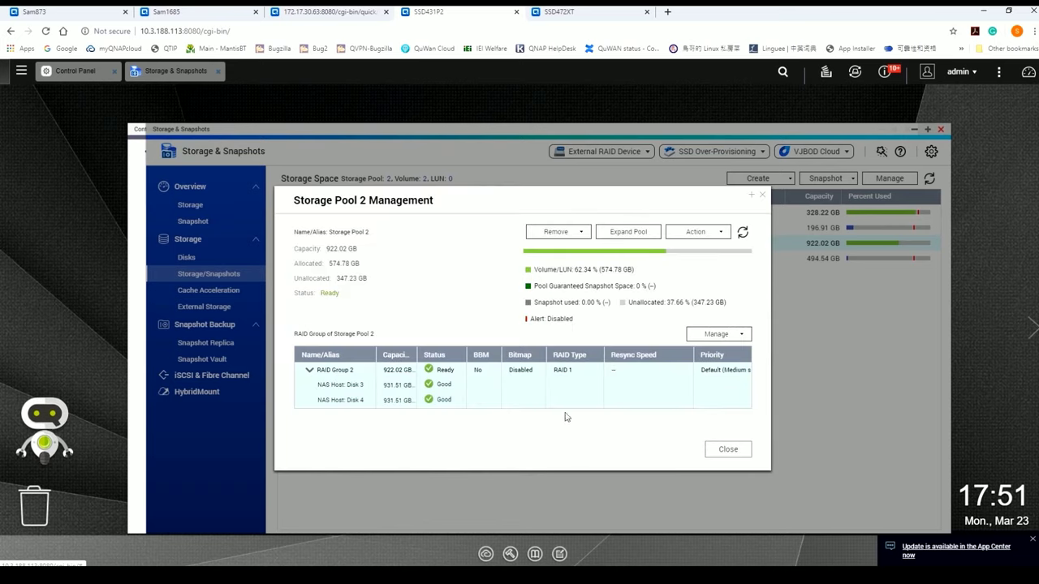
Open File Station and examine the contents of DataVol2's ISO-img and PM-Document folders
{"action": "left_click", "coordinate": [21, 71]}
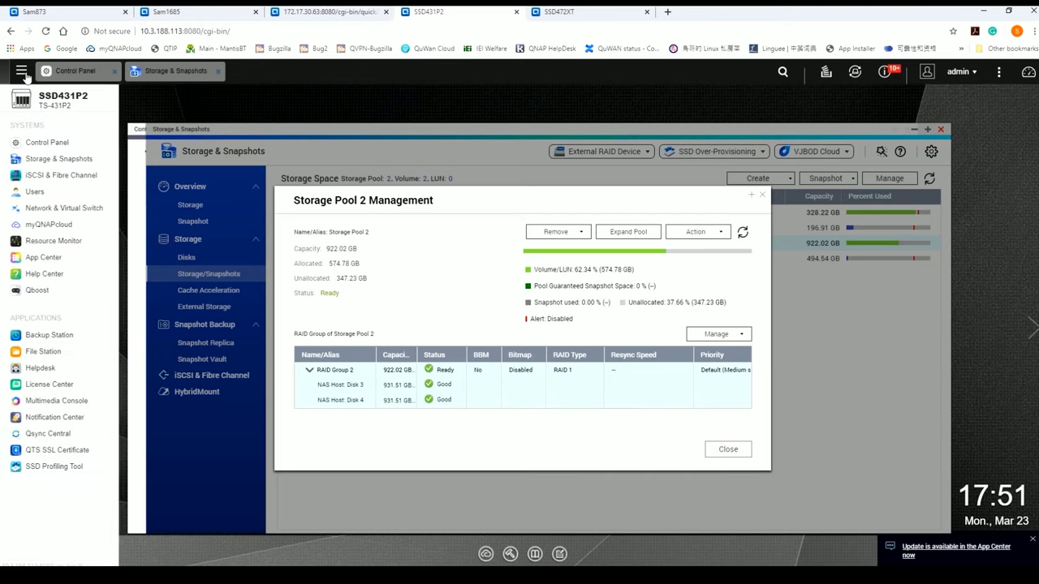
{"action": "left_click", "coordinate": [65, 355]}
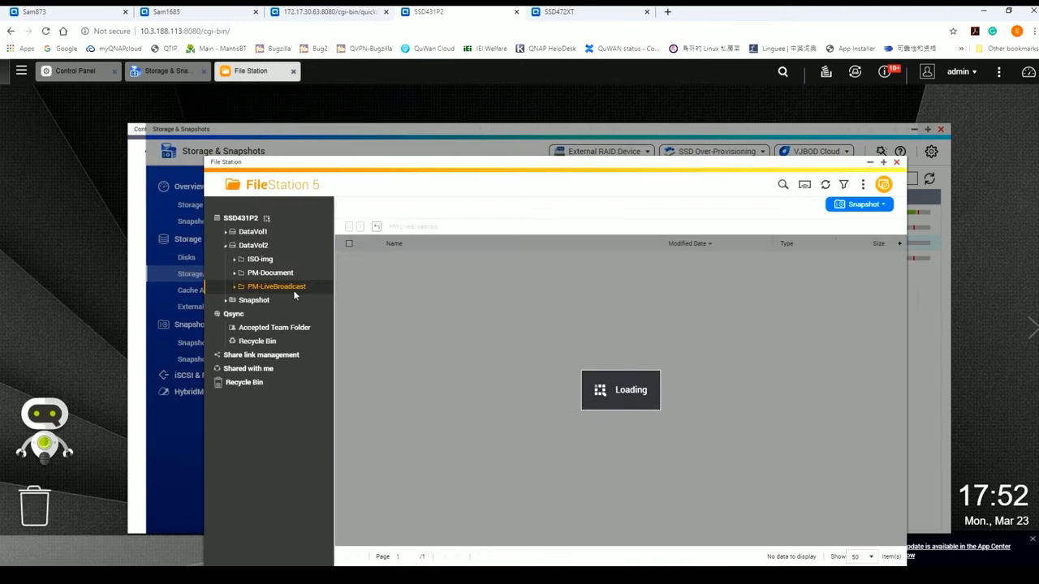
{"action": "left_click", "coordinate": [274, 247]}
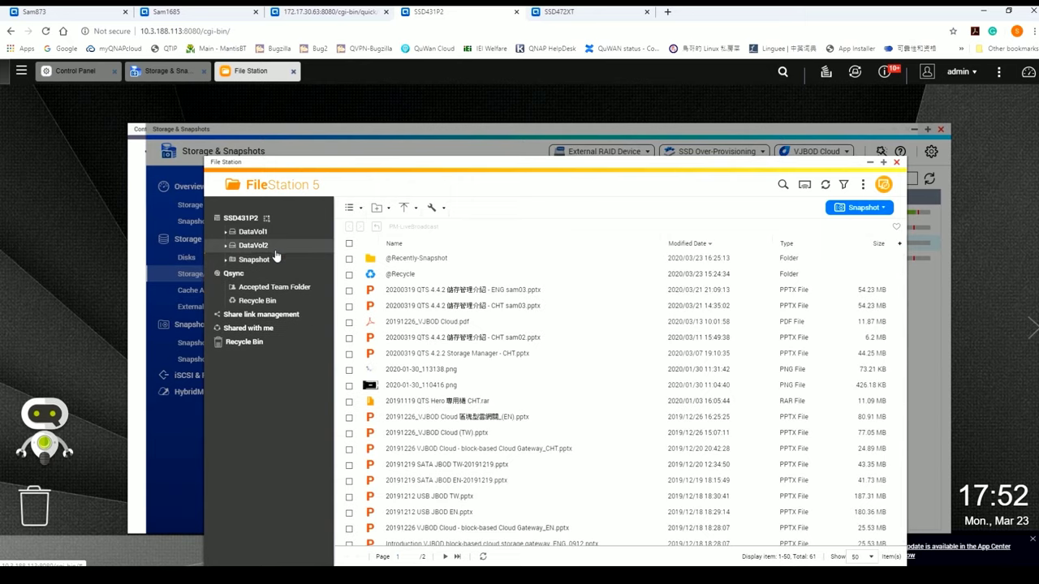
{"action": "left_click", "coordinate": [273, 246]}
{"action": "left_click", "coordinate": [262, 260]}
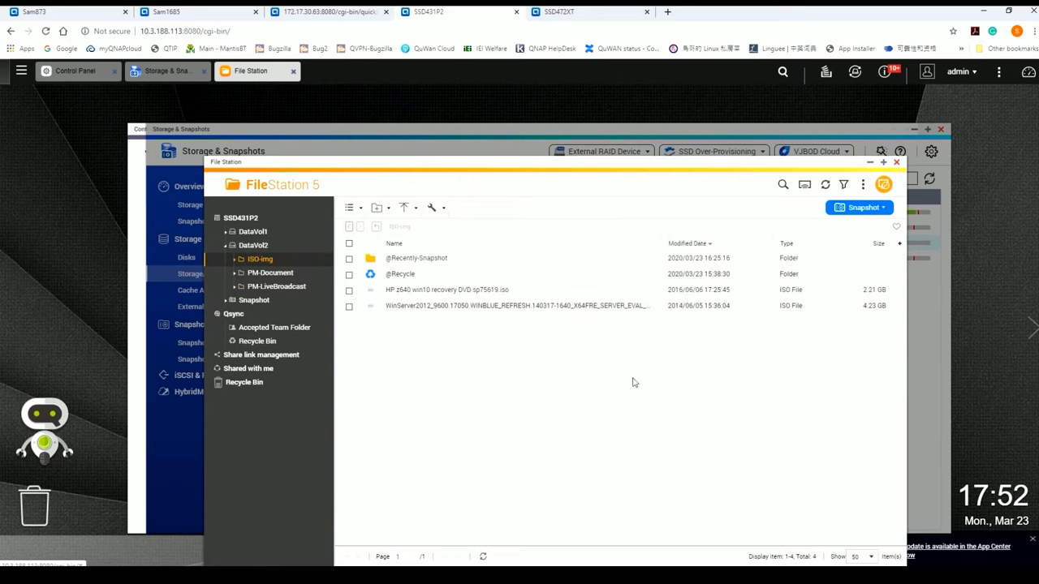
{"action": "left_click", "coordinate": [292, 273]}
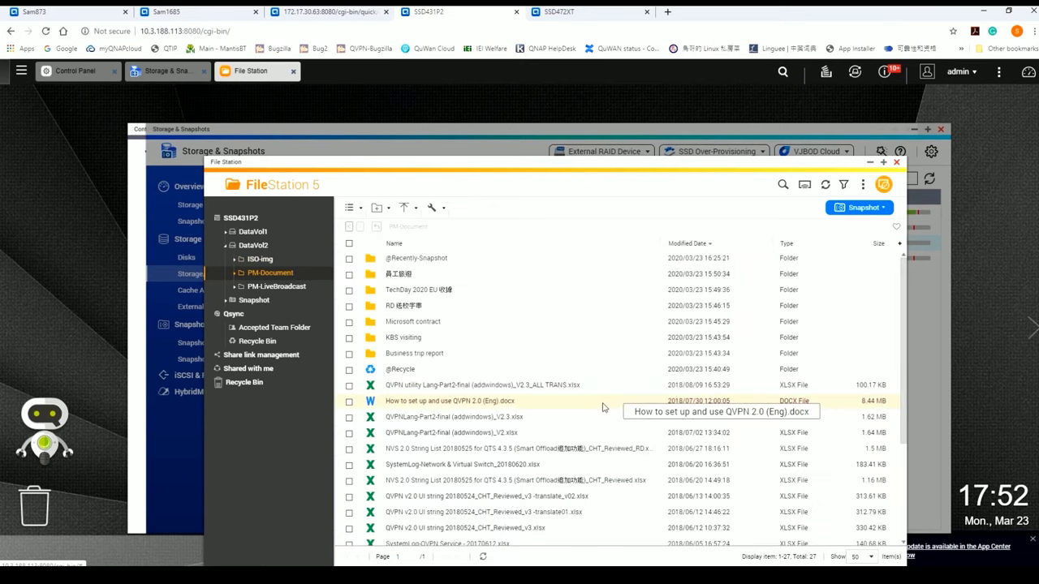
{"action": "scroll", "coordinate": [467, 453], "scroll_direction": "down", "scroll_amount": 2}
{"action": "scroll", "coordinate": [476, 435], "scroll_direction": "up", "scroll_amount": 2}
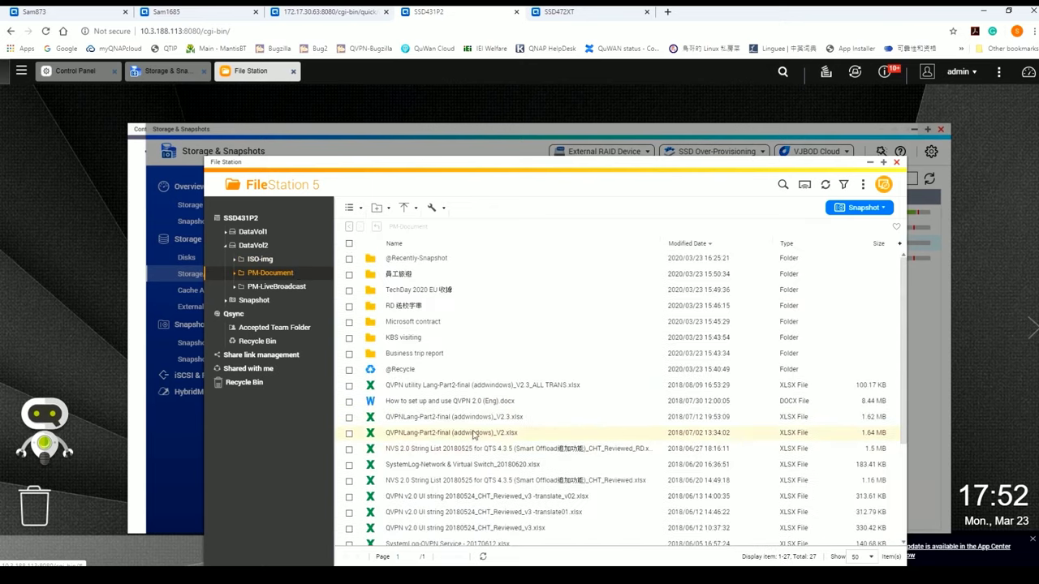
Examine the files in DataVol2's PM-LiveBroadcast folder and close File Station
{"action": "left_click", "coordinate": [280, 287]}
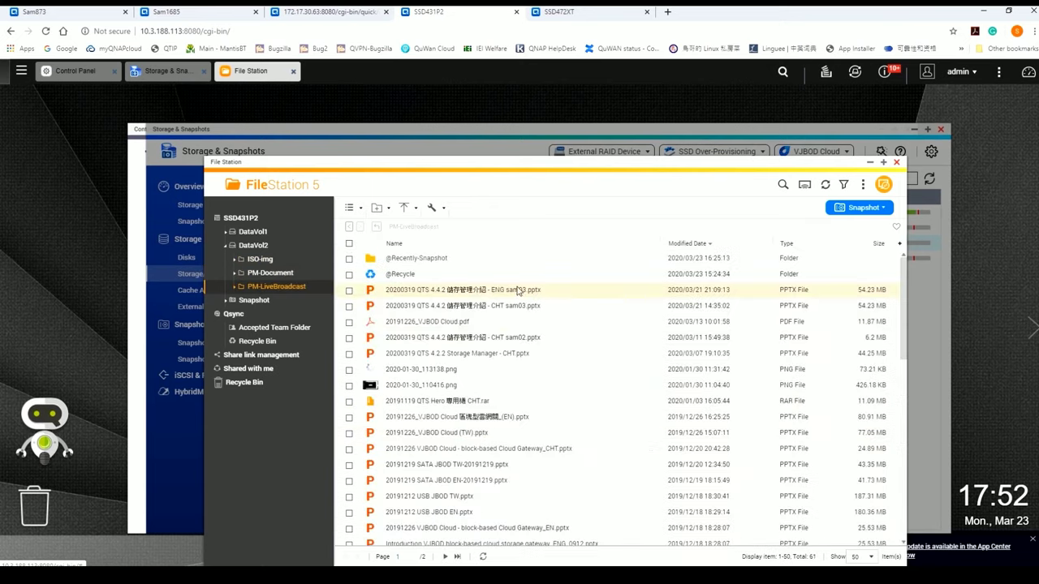
{"action": "scroll", "coordinate": [500, 317], "scroll_direction": "down", "scroll_amount": 3}
{"action": "scroll", "coordinate": [501, 316], "scroll_direction": "down", "scroll_amount": 3}
{"action": "scroll", "coordinate": [503, 325], "scroll_direction": "up", "scroll_amount": 3}
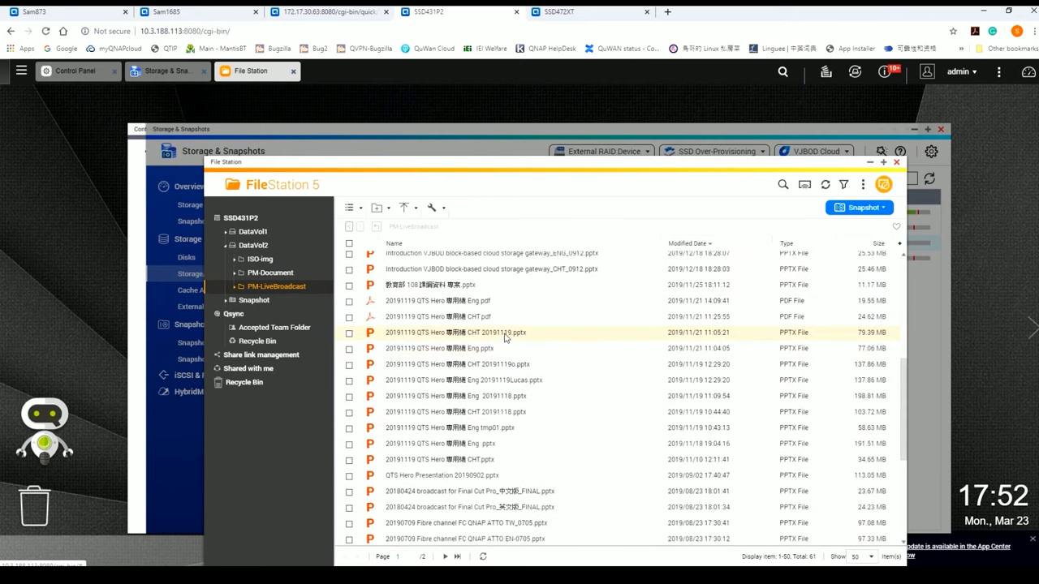
{"action": "scroll", "coordinate": [505, 330], "scroll_direction": "up", "scroll_amount": 3}
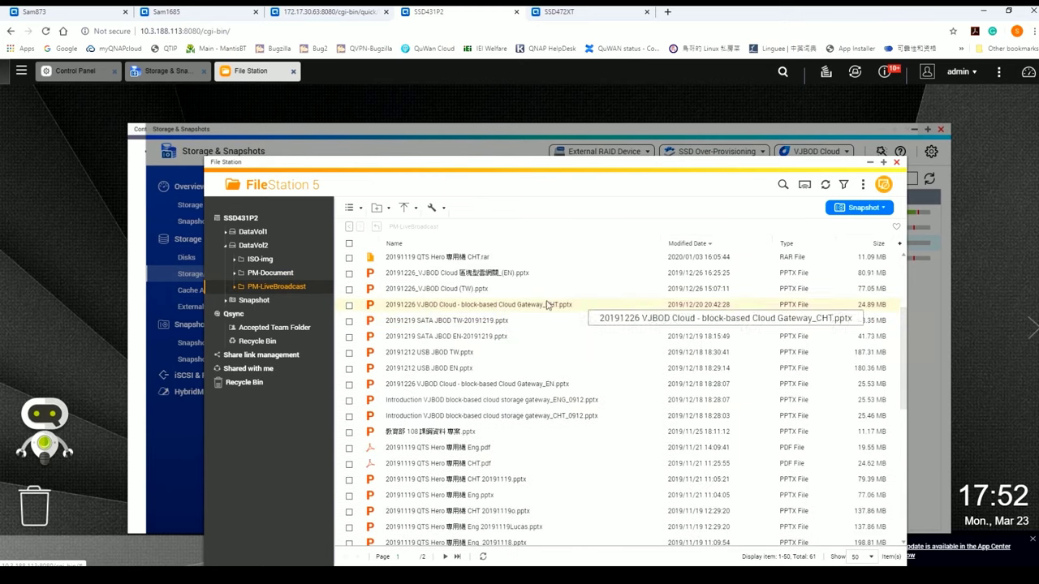
{"action": "left_click", "coordinate": [897, 162]}
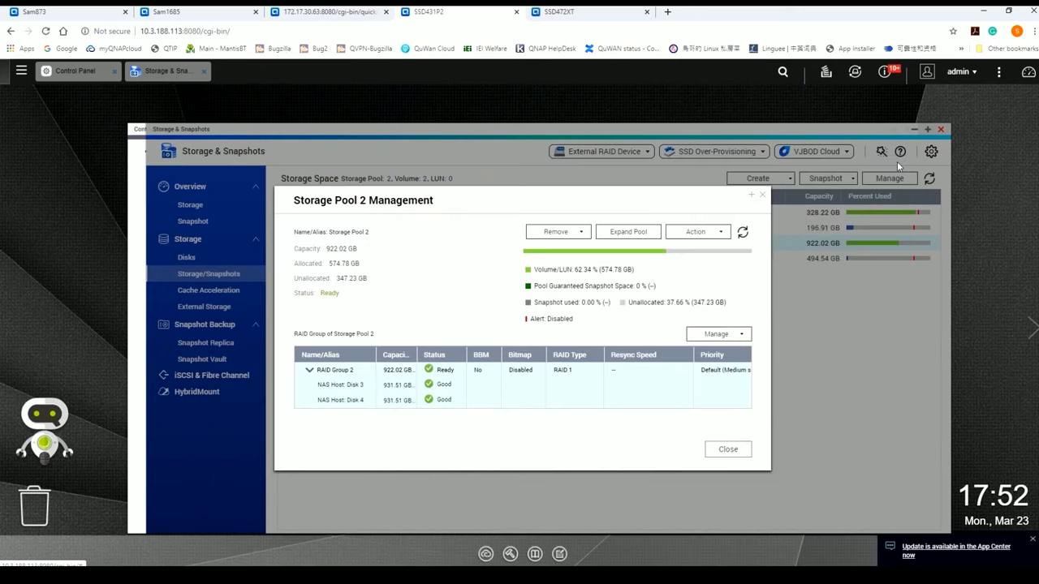
Safely detach Storage Pool 2 from SSD431P2 for disk roaming and confirm the detachment
{"action": "left_click_drag", "start_coordinate": [475, 198], "coordinate": [681, 211]}
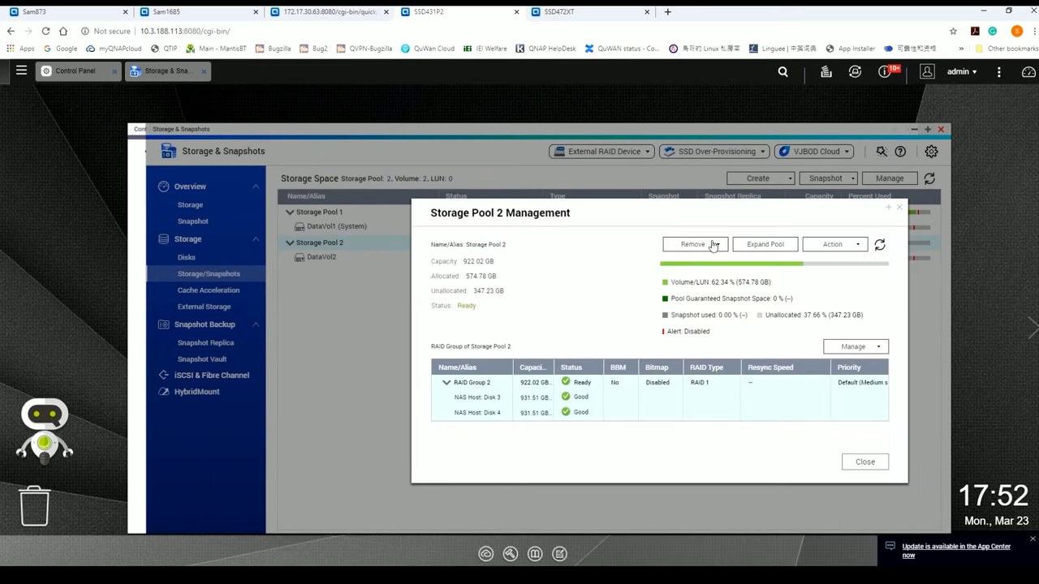
{"action": "left_click", "coordinate": [853, 245]}
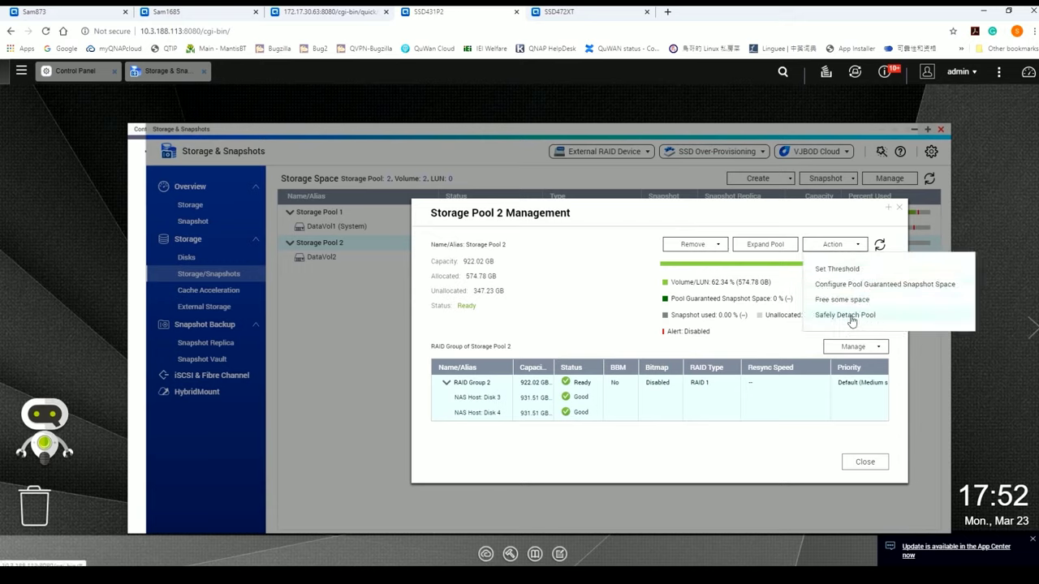
{"action": "left_click", "coordinate": [876, 319]}
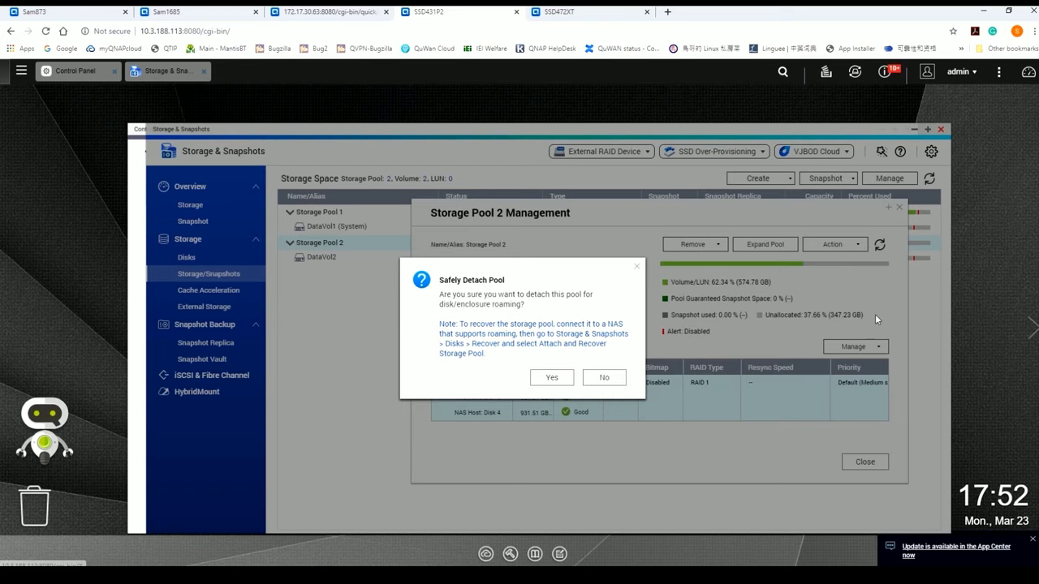
{"action": "left_click", "coordinate": [553, 378]}
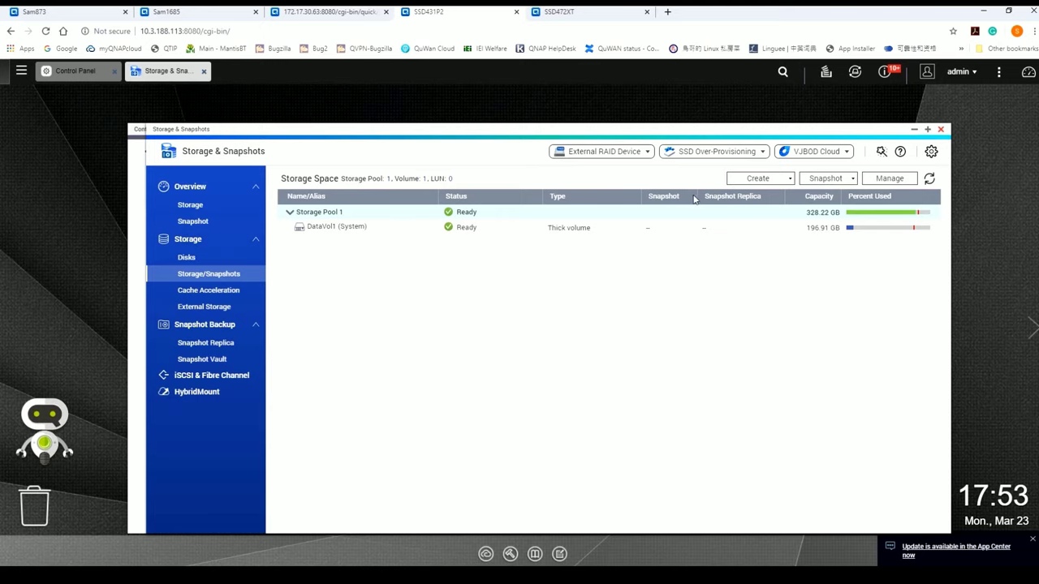
Check the status of the SSD431P2 disks, including Disk 2, in the disk list
{"action": "left_click", "coordinate": [239, 257]}
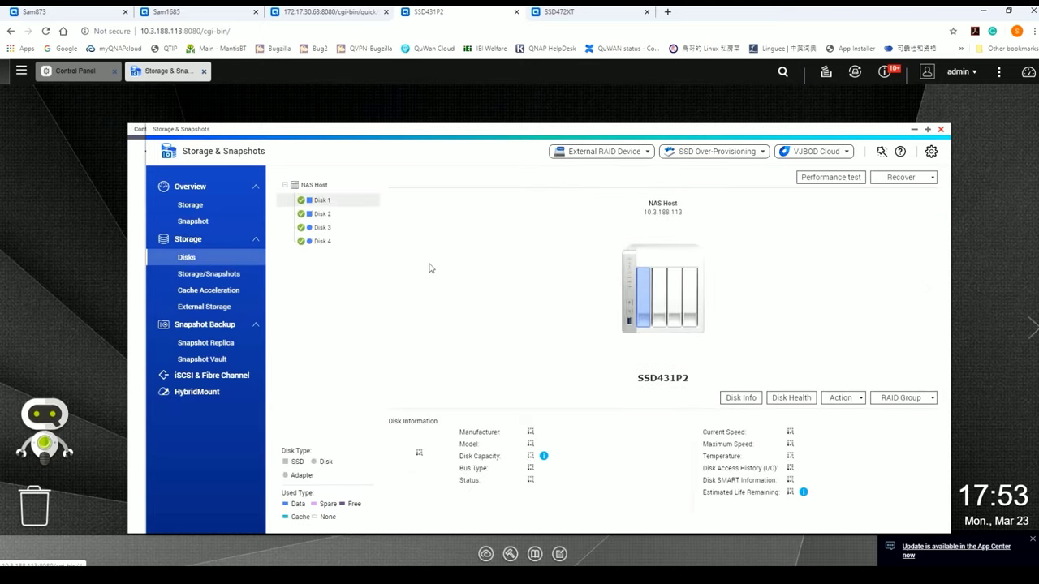
{"action": "mouse_move", "coordinate": [330, 213]}
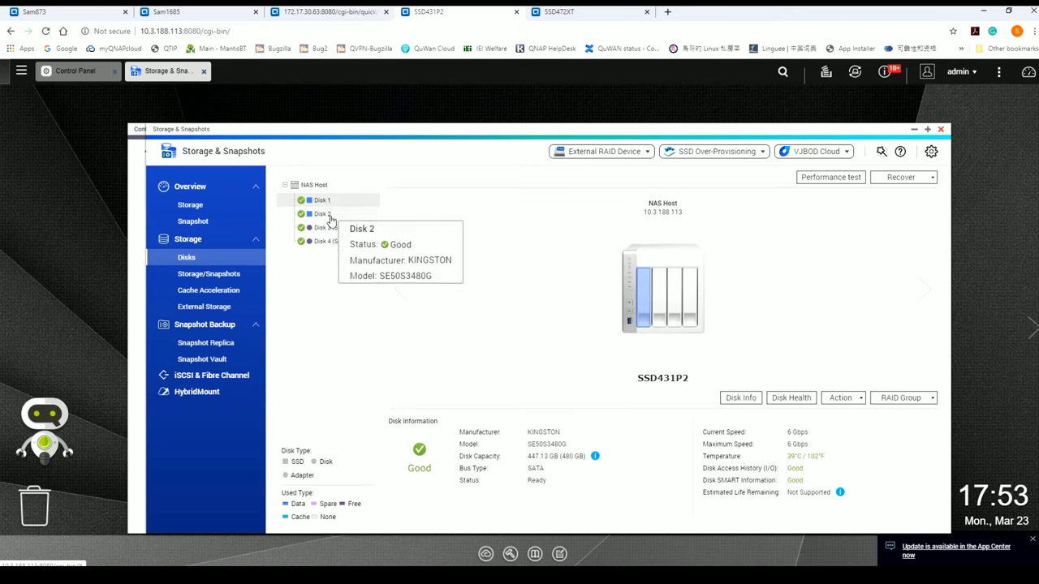
{"action": "left_click", "coordinate": [323, 215]}
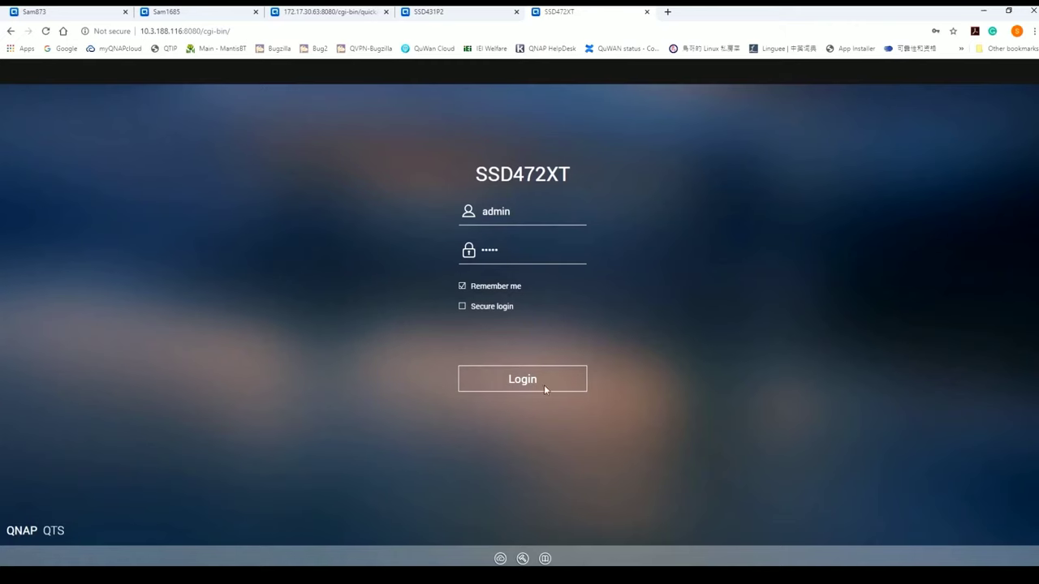
Log in to the SSD472XT NAS as admin and open its disk list in Storage & Snapshots
{"action": "left_click", "coordinate": [533, 386]}
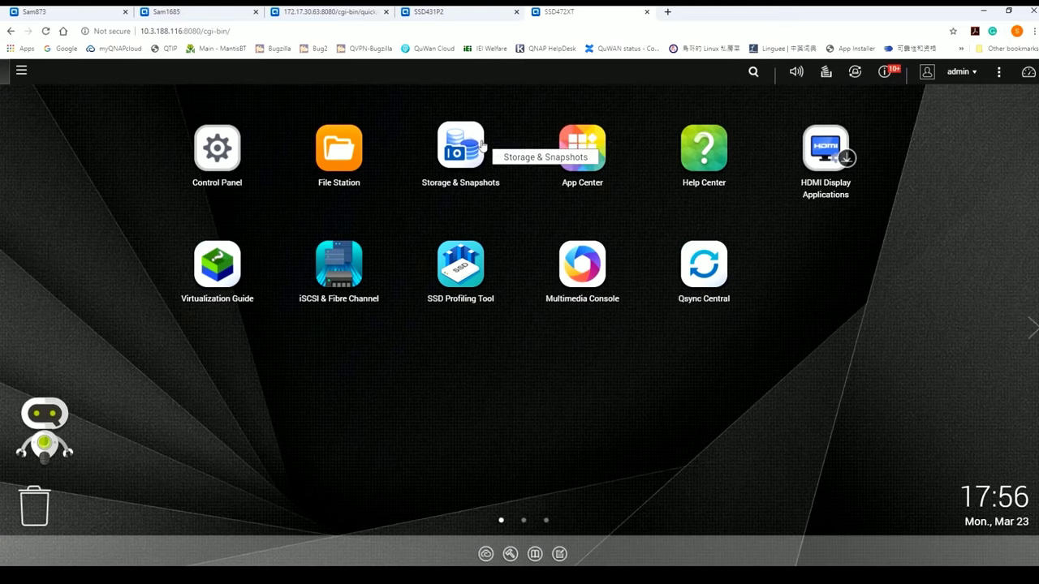
{"action": "left_click", "coordinate": [487, 153]}
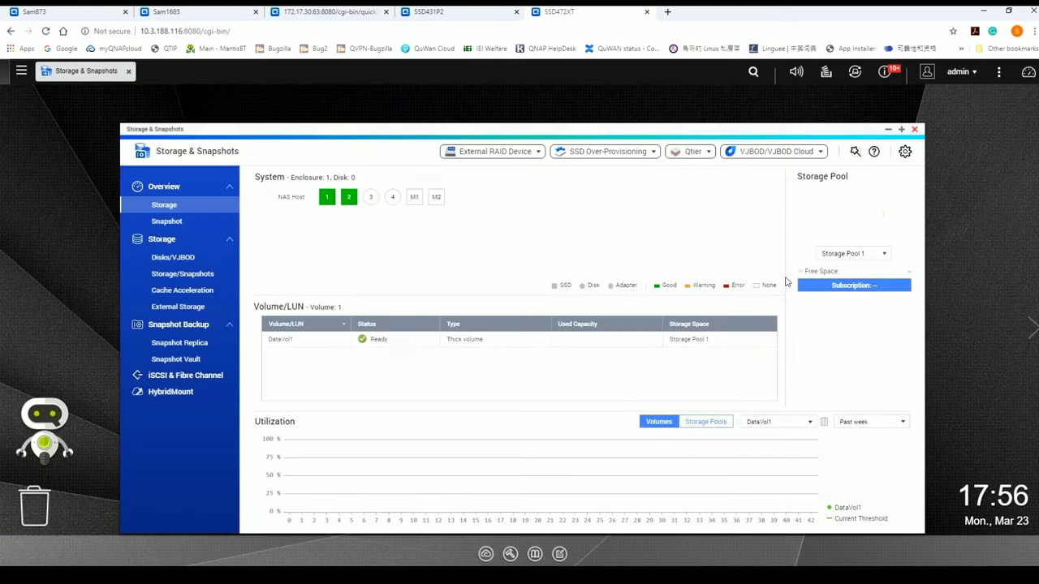
{"action": "left_click", "coordinate": [197, 260]}
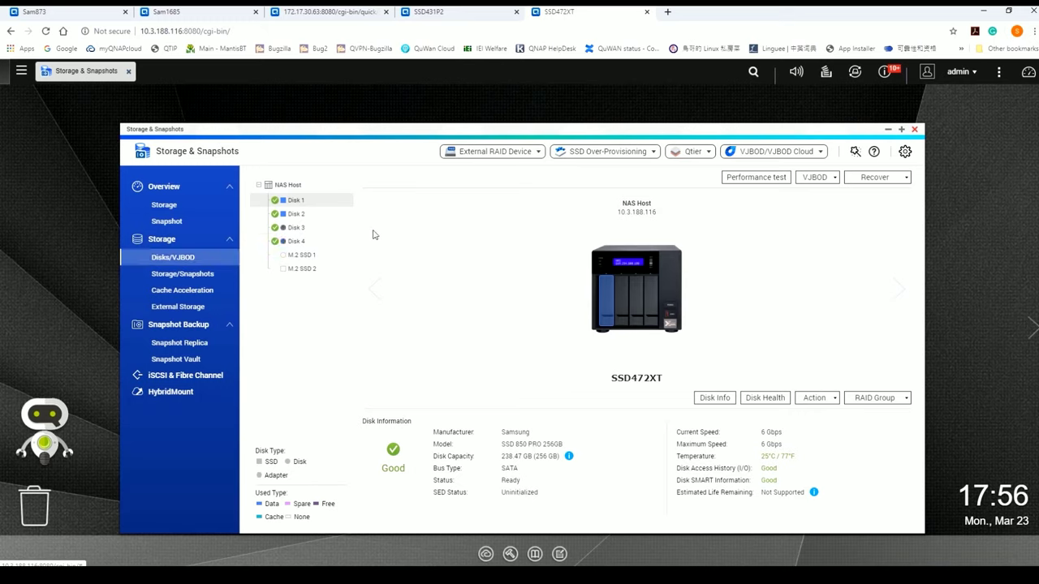
{"action": "mouse_move", "coordinate": [319, 247]}
Attach and recover Storage Pool 2 from Disk 3 and Disk 4 without an SED password, and dismiss the completion message
{"action": "left_click", "coordinate": [905, 181]}
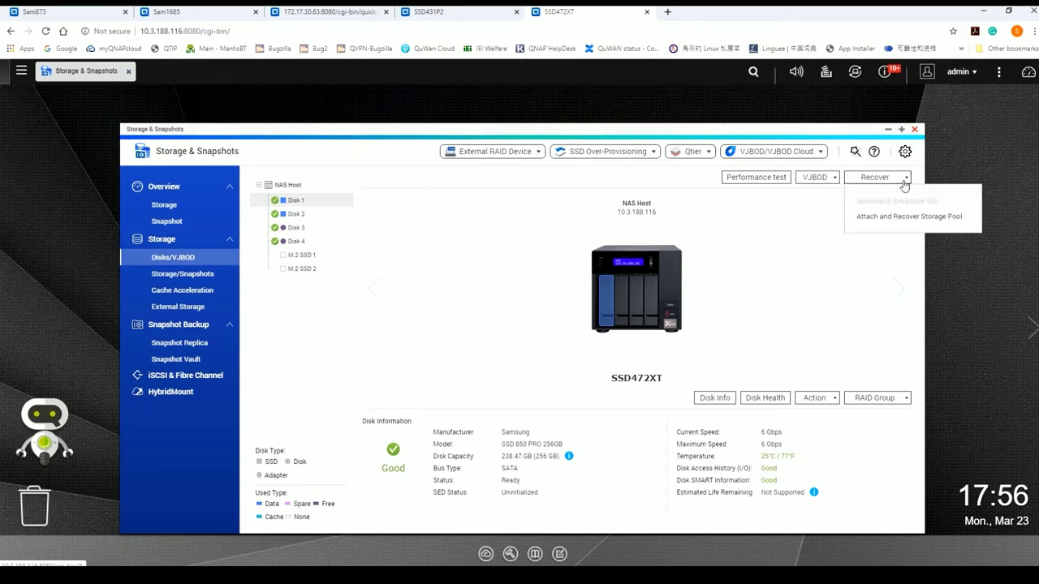
{"action": "left_click", "coordinate": [932, 222]}
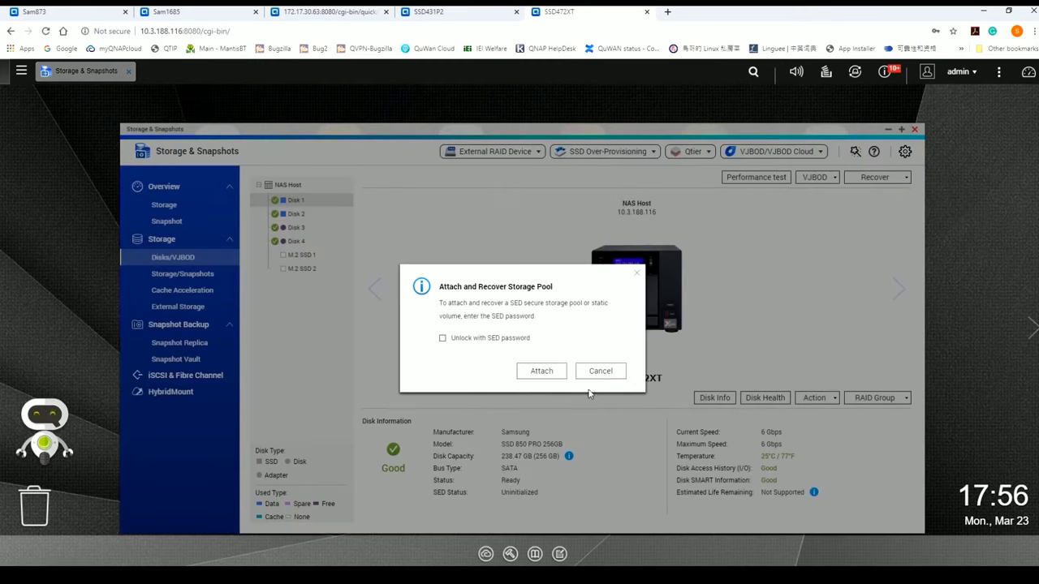
{"action": "left_click", "coordinate": [542, 372]}
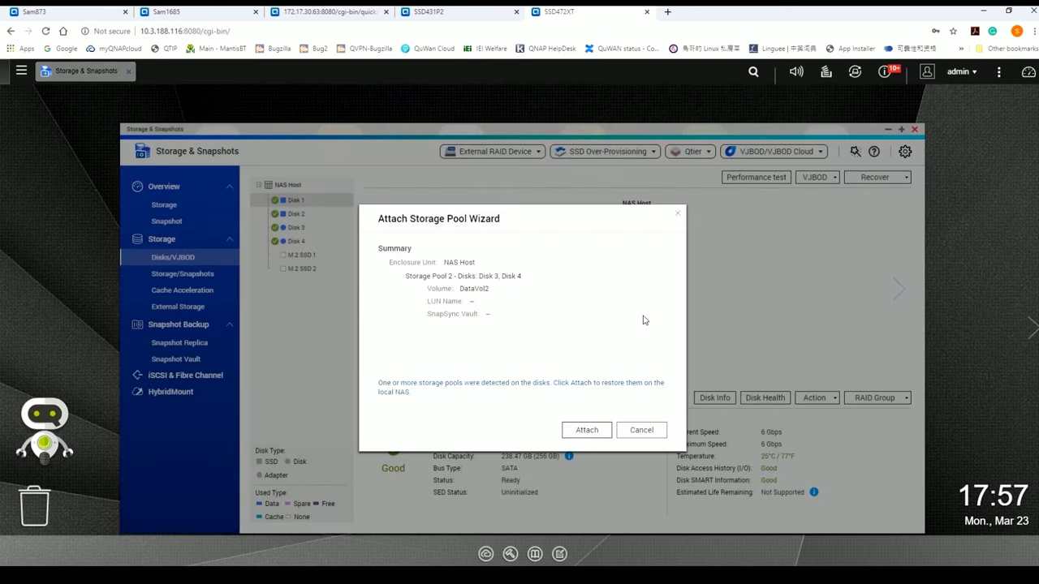
{"action": "left_click", "coordinate": [588, 430]}
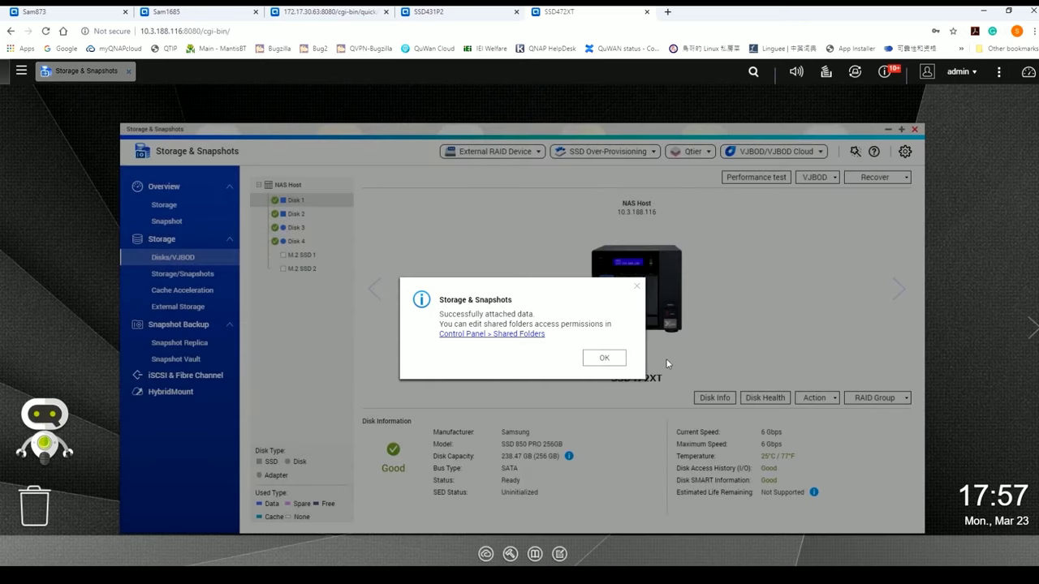
{"action": "left_click", "coordinate": [620, 360]}
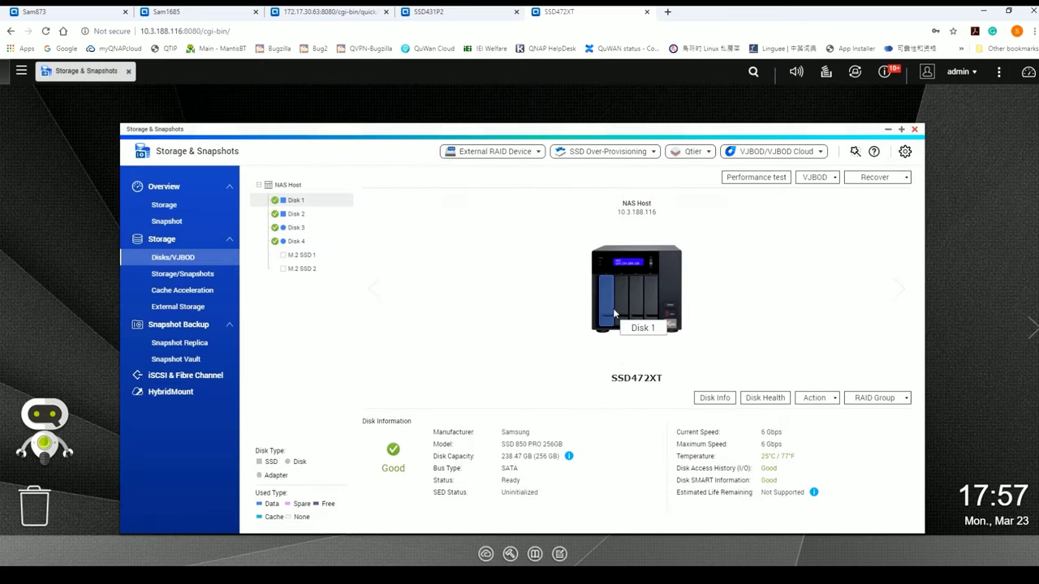
Check the details of SSD472XT's Disk 2, Disk 3 and Disk 4, and show the NAS's storage pools and volumes
{"action": "left_click", "coordinate": [621, 305]}
{"action": "left_click", "coordinate": [640, 300]}
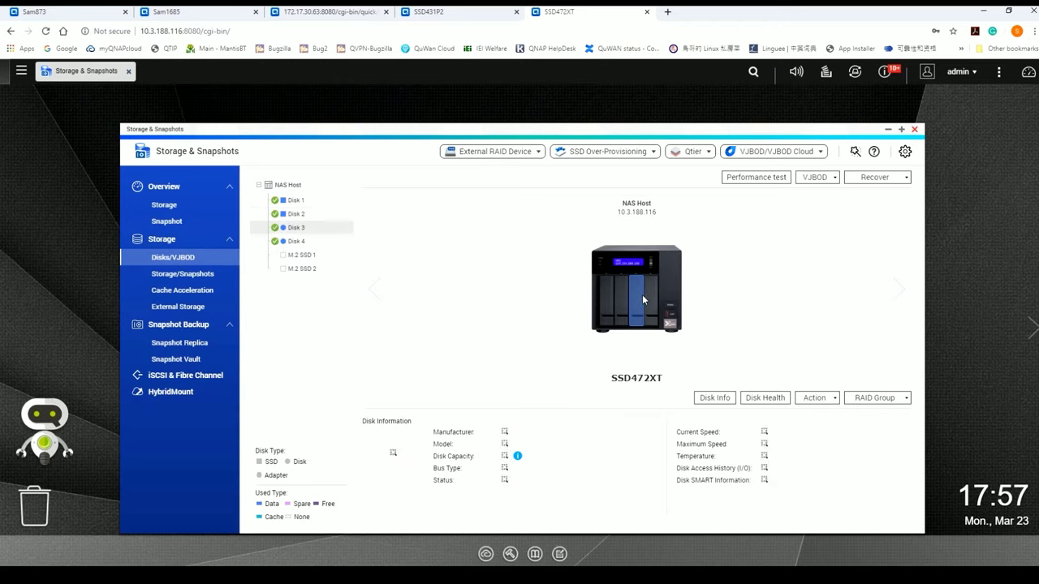
{"action": "left_click", "coordinate": [650, 295]}
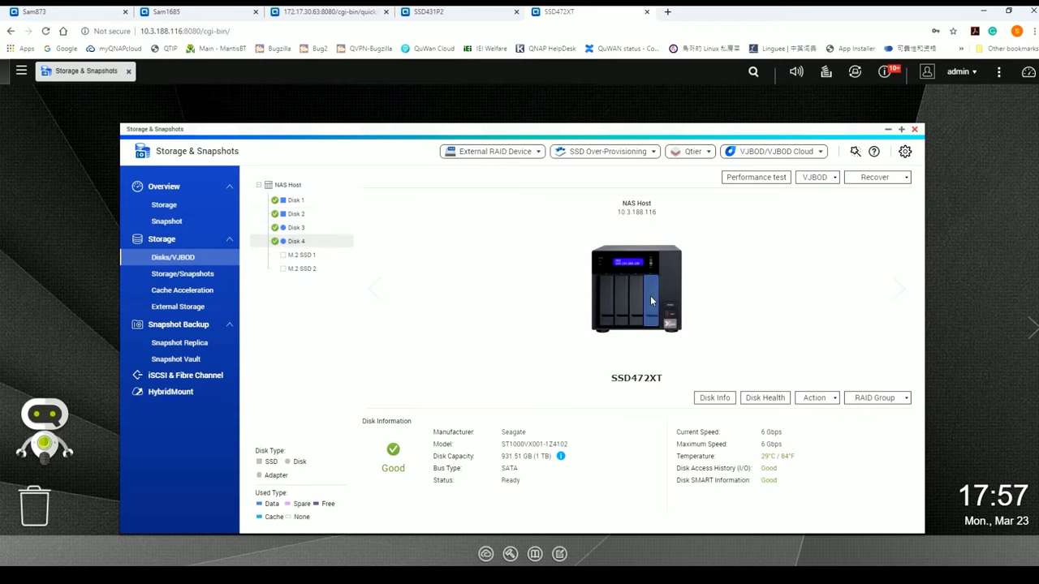
{"action": "left_click", "coordinate": [194, 278]}
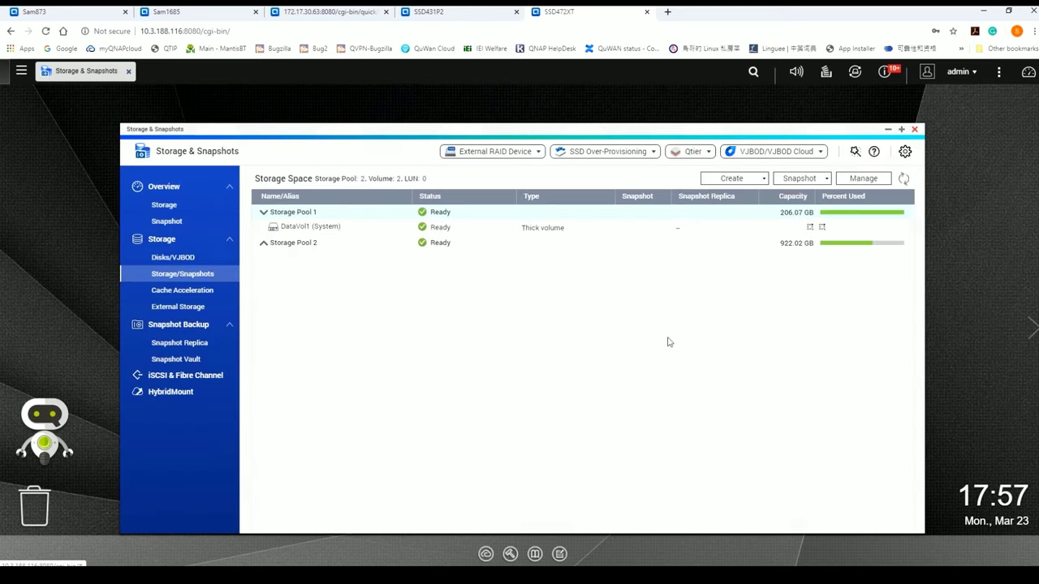
List Storage Pool 2's volumes, and review the files in DataVol2's PM-LiveBroadcast folder in File Station
{"action": "left_click", "coordinate": [263, 243]}
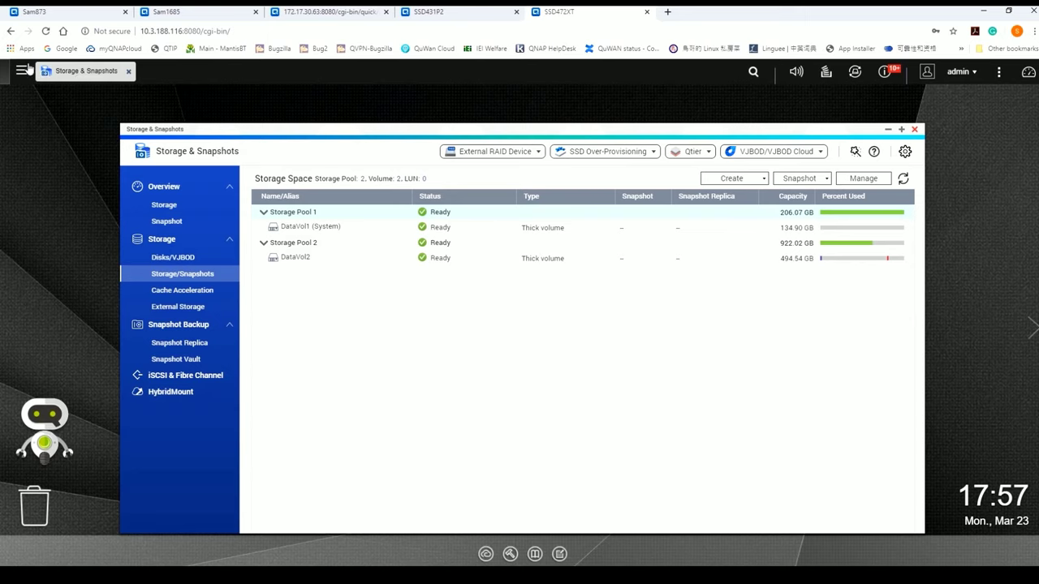
{"action": "left_click", "coordinate": [22, 70]}
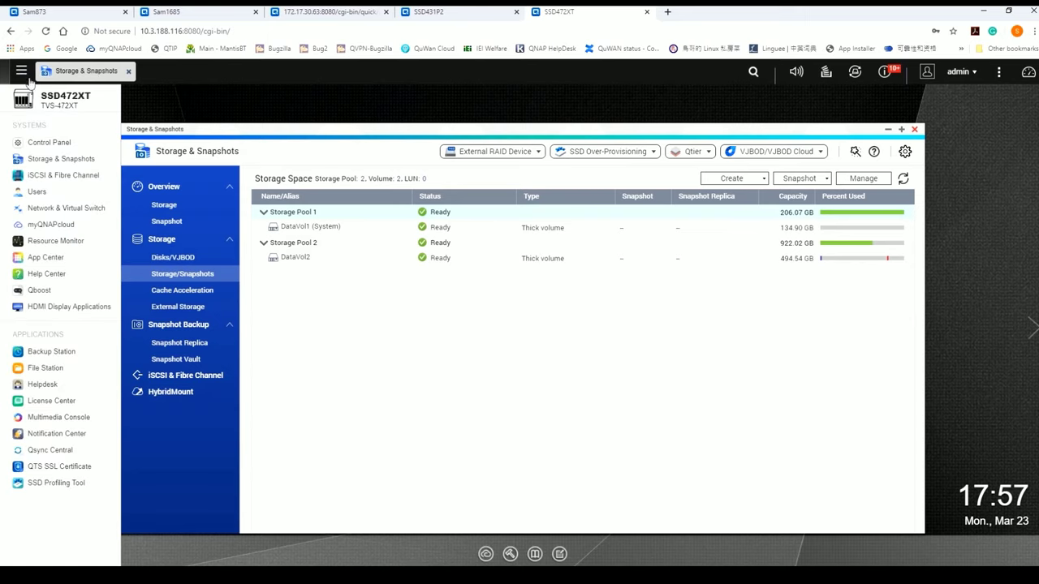
{"action": "left_click", "coordinate": [49, 370]}
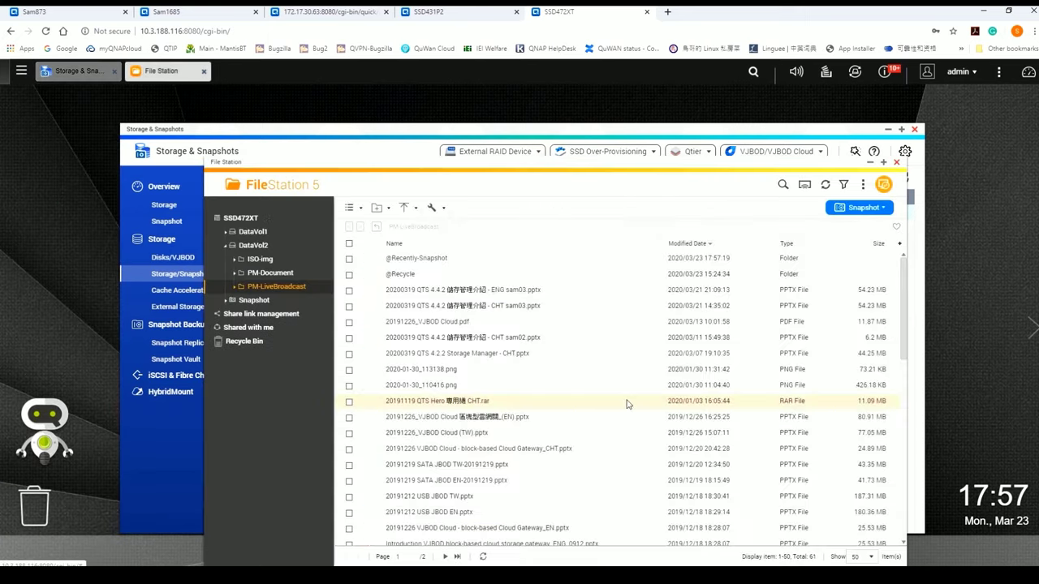
{"action": "scroll", "coordinate": [456, 368], "scroll_direction": "down", "scroll_amount": 3}
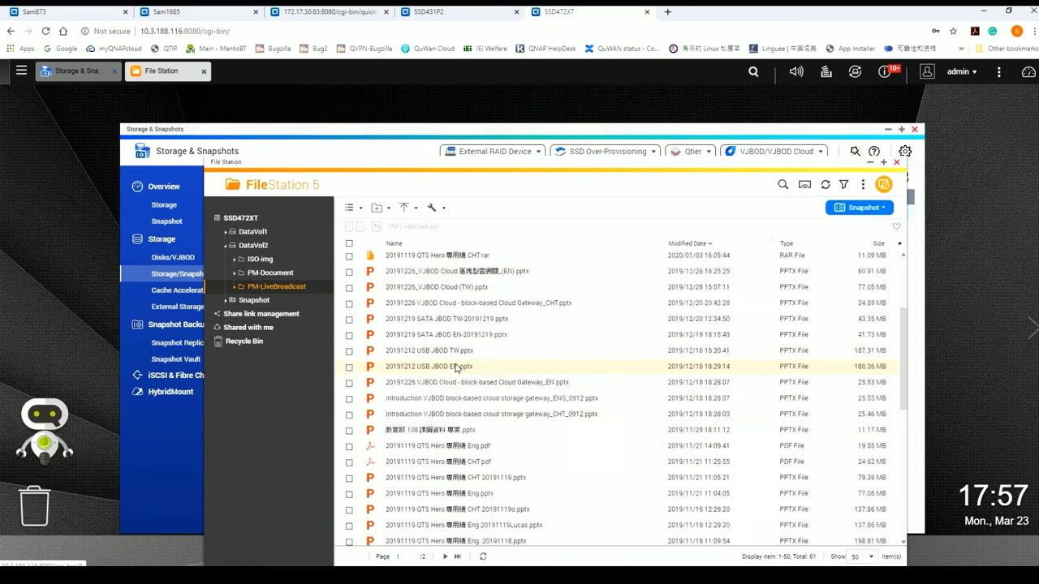
{"action": "scroll", "coordinate": [492, 394], "scroll_direction": "down", "scroll_amount": 3}
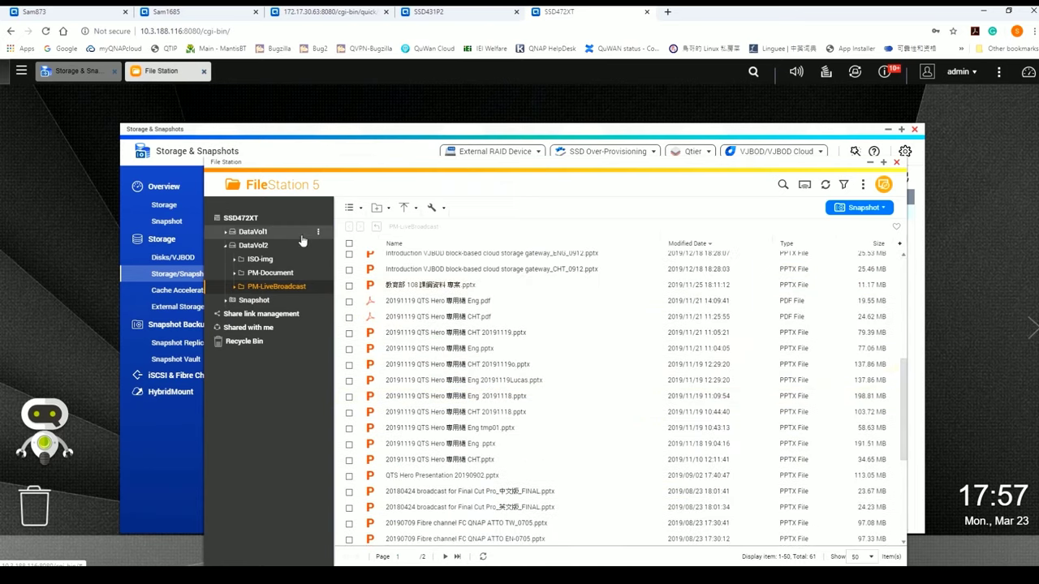
Review the contents of the PM-Document and ISO-img folders on DataVol2
{"action": "left_click", "coordinate": [276, 276]}
{"action": "scroll", "coordinate": [503, 389], "scroll_direction": "down", "scroll_amount": 5}
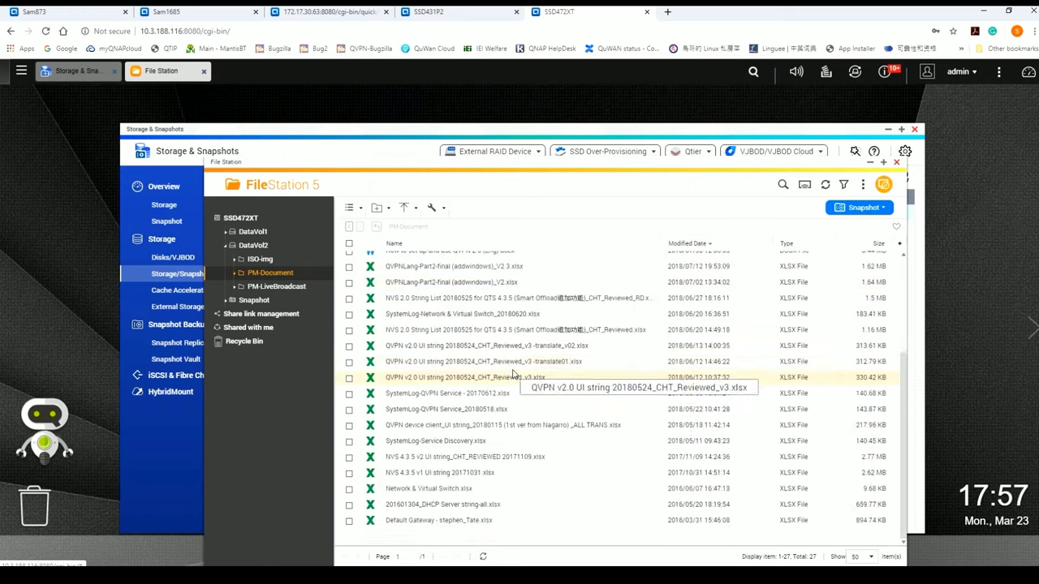
{"action": "scroll", "coordinate": [513, 373], "scroll_direction": "up", "scroll_amount": 10}
{"action": "left_click", "coordinate": [313, 260]}
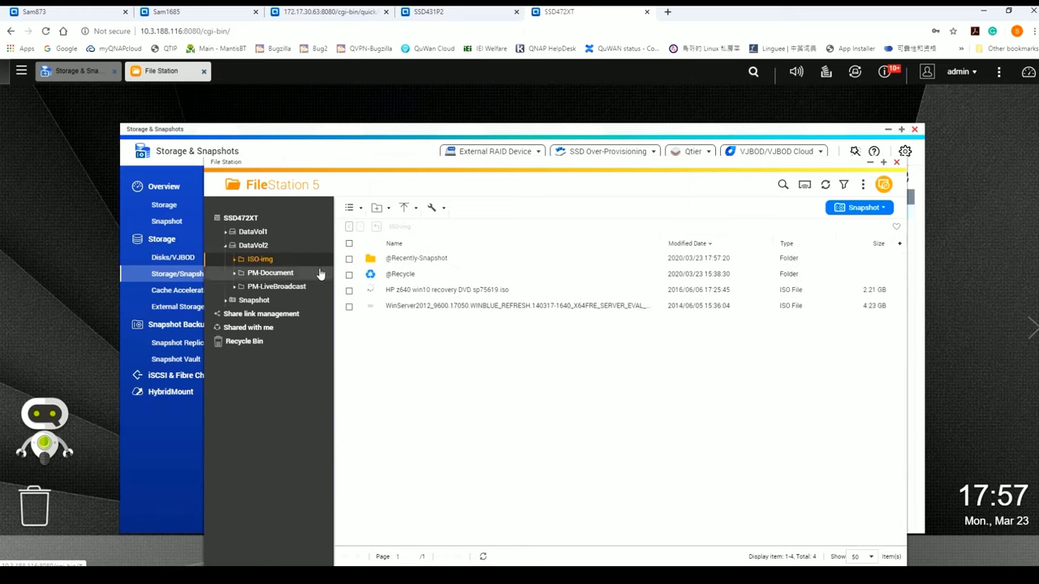
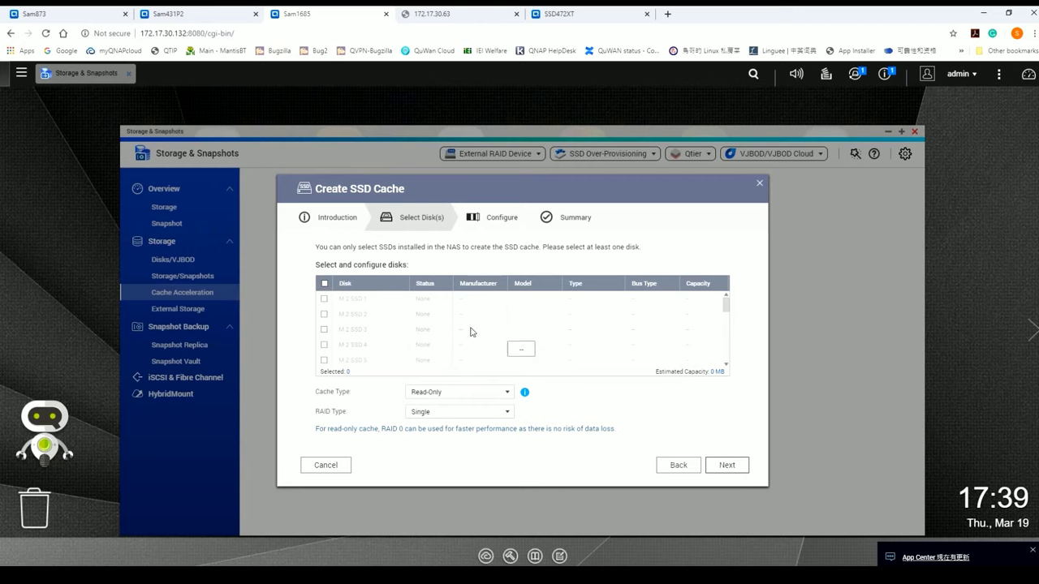
Select Disk 1, Disk 3, Disk 5 and Disk 7 for the new SSD cache on Sam1685
{"action": "scroll", "coordinate": [423, 329], "scroll_direction": "down", "scroll_amount": 2}
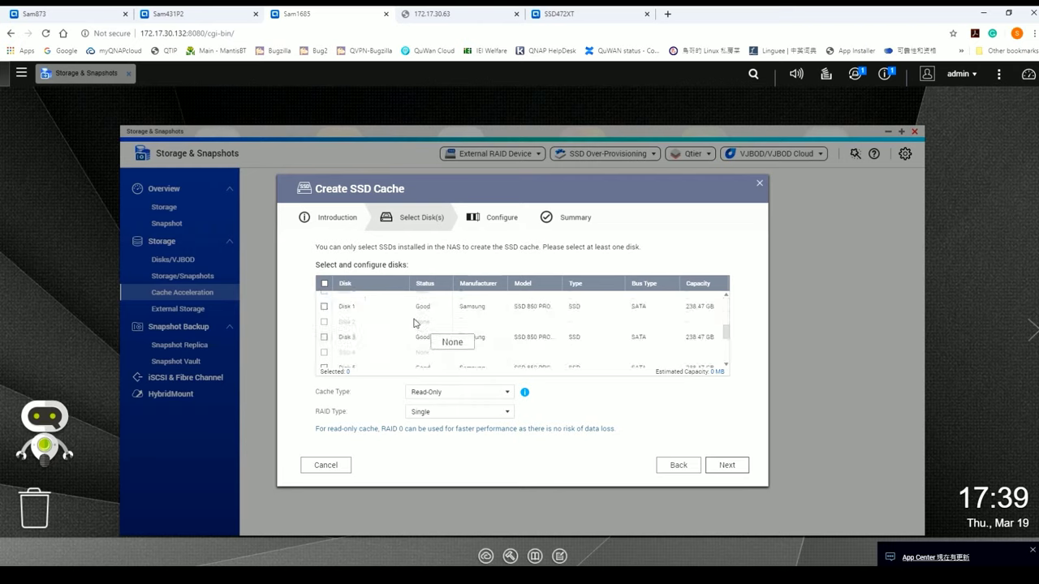
{"action": "left_click", "coordinate": [324, 308]}
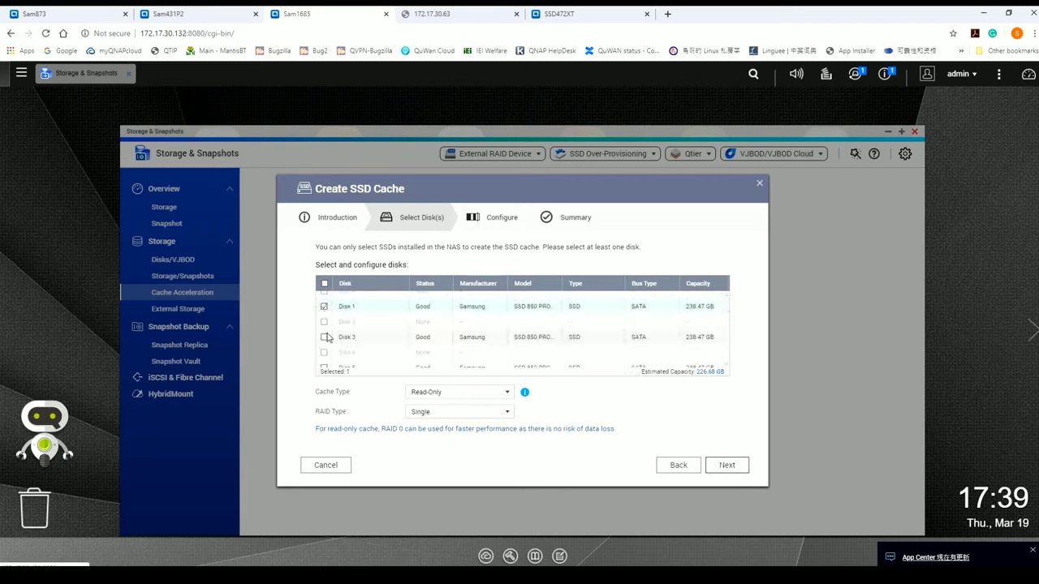
{"action": "left_click", "coordinate": [325, 337]}
{"action": "scroll", "coordinate": [335, 344], "scroll_direction": "down", "scroll_amount": 2}
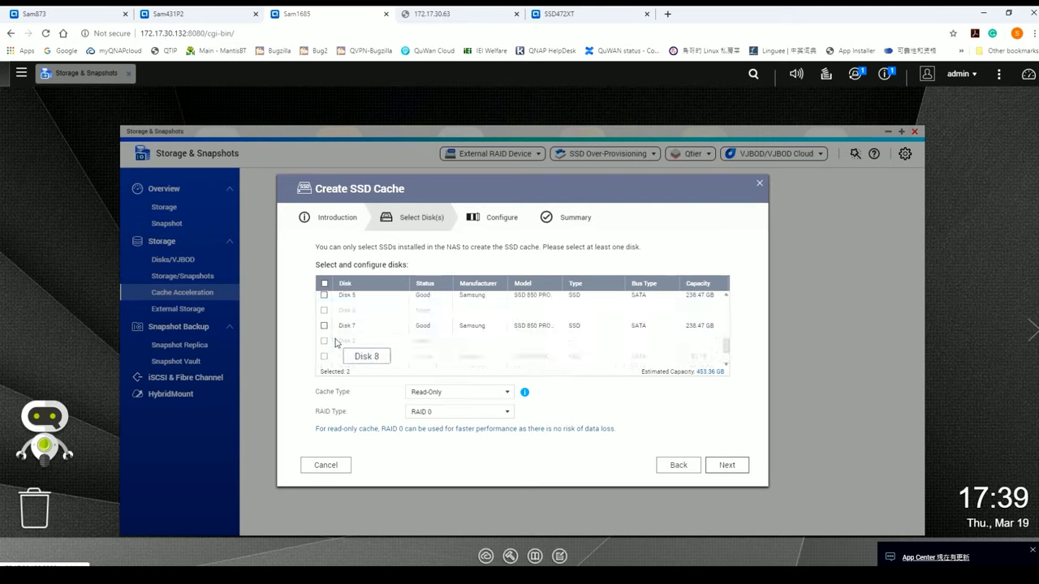
{"action": "left_click", "coordinate": [325, 297]}
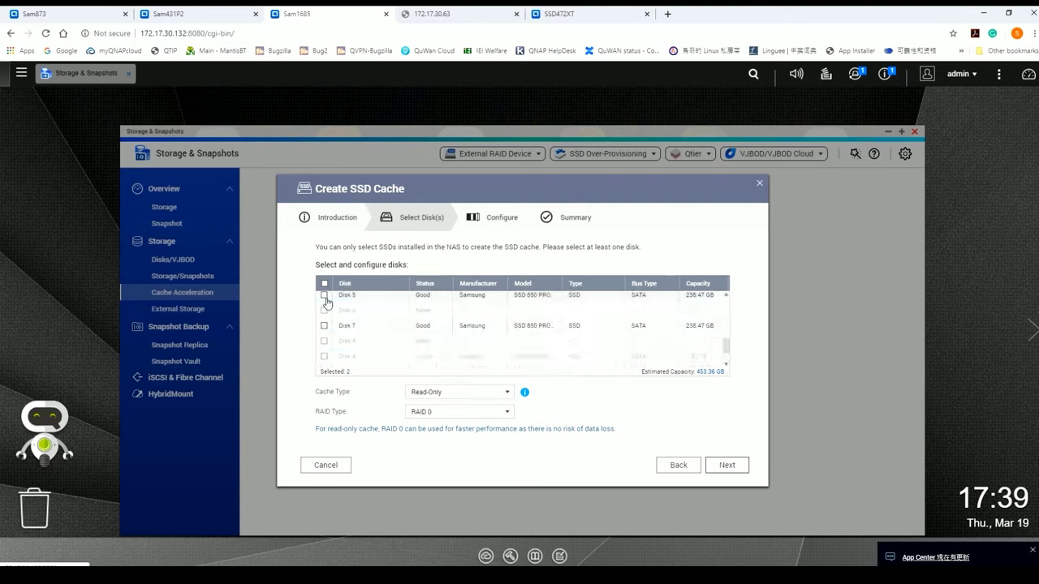
{"action": "left_click", "coordinate": [324, 329]}
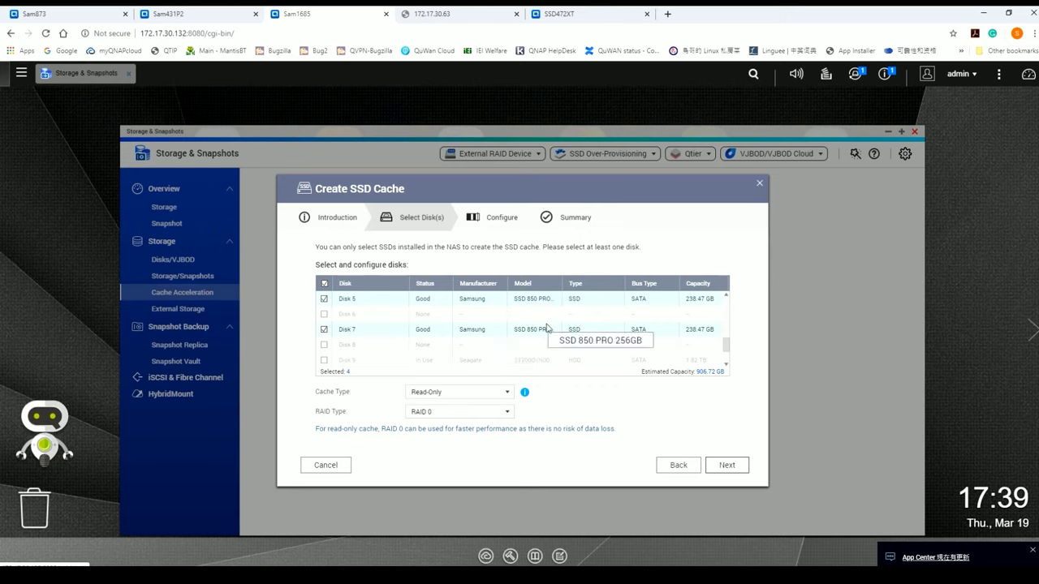
{"action": "scroll", "coordinate": [564, 331], "scroll_direction": "up", "scroll_amount": 2}
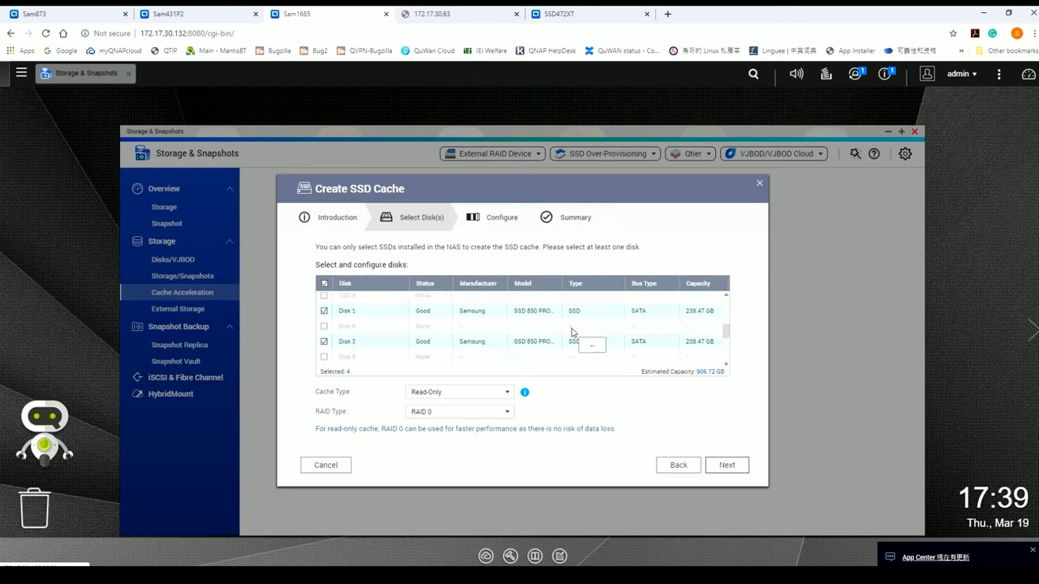
Set the SSD cache type to Read-Write with RAID 10 and continue to the cache configuration
{"action": "left_click", "coordinate": [496, 393]}
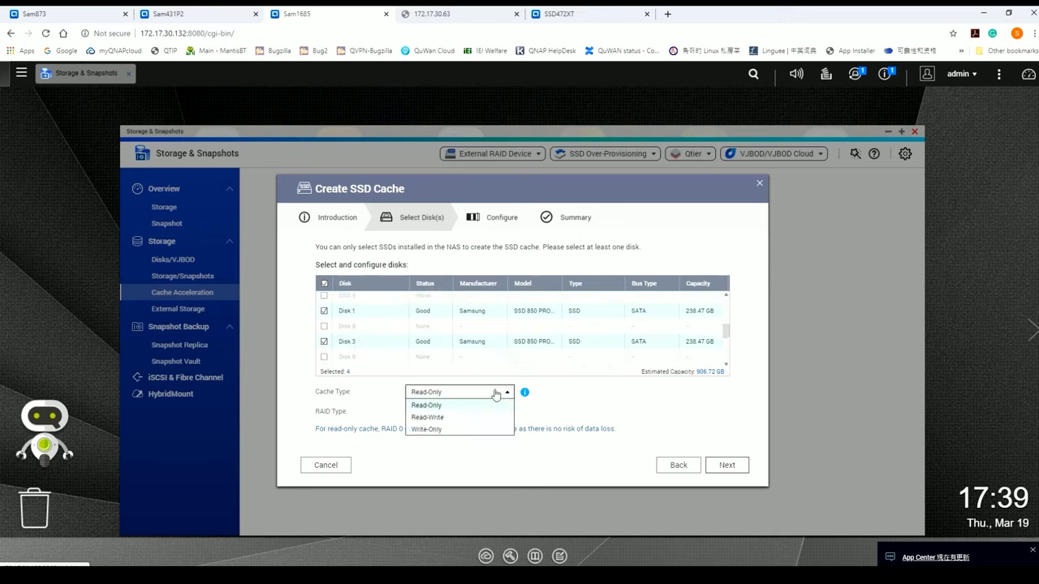
{"action": "left_click", "coordinate": [428, 418]}
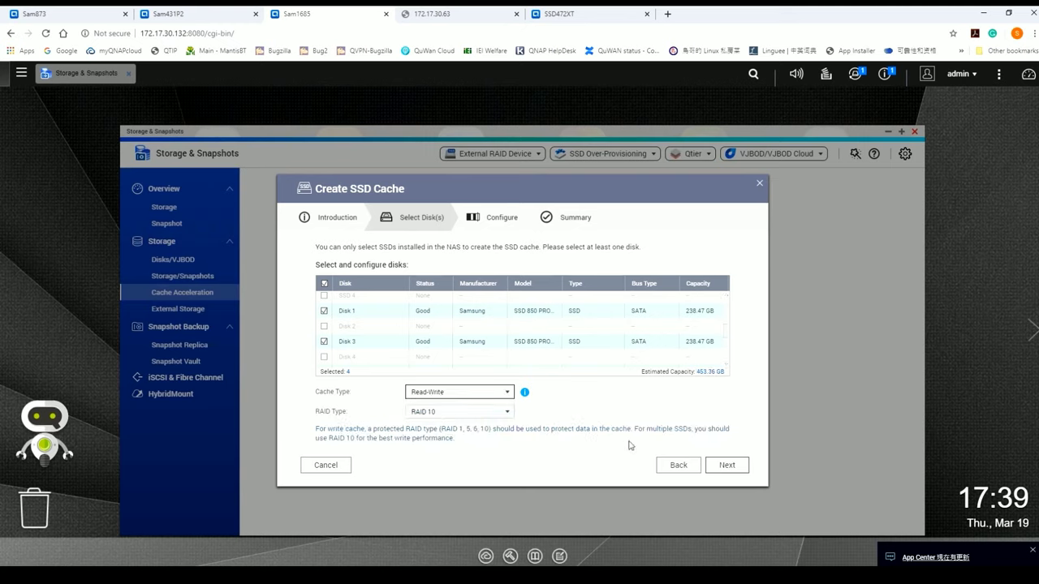
{"action": "left_click", "coordinate": [724, 470]}
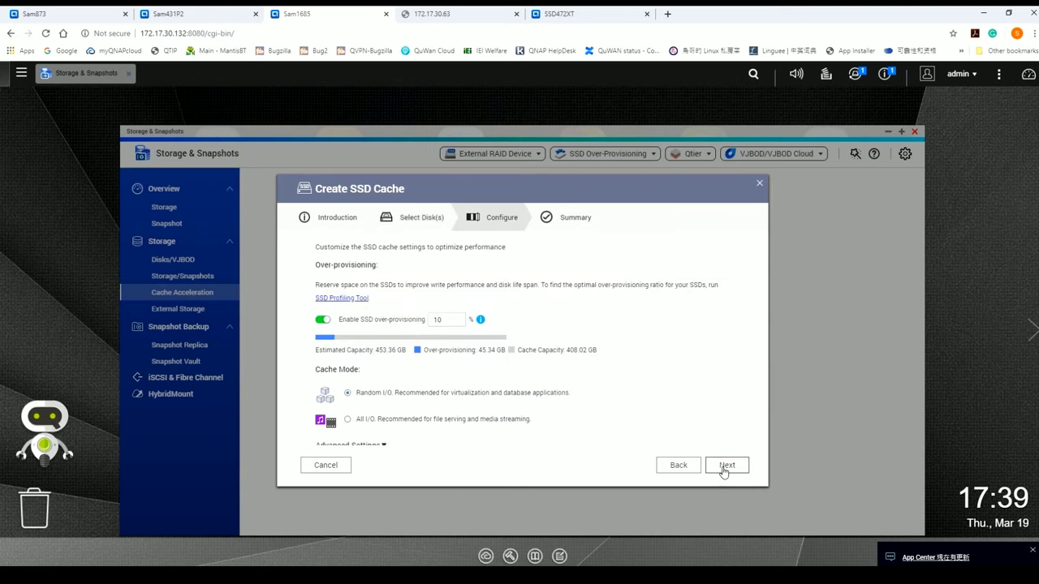
Show the advanced cache settings, set the cache mode to All I/O, and continue to the volume selection
{"action": "left_click", "coordinate": [384, 446]}
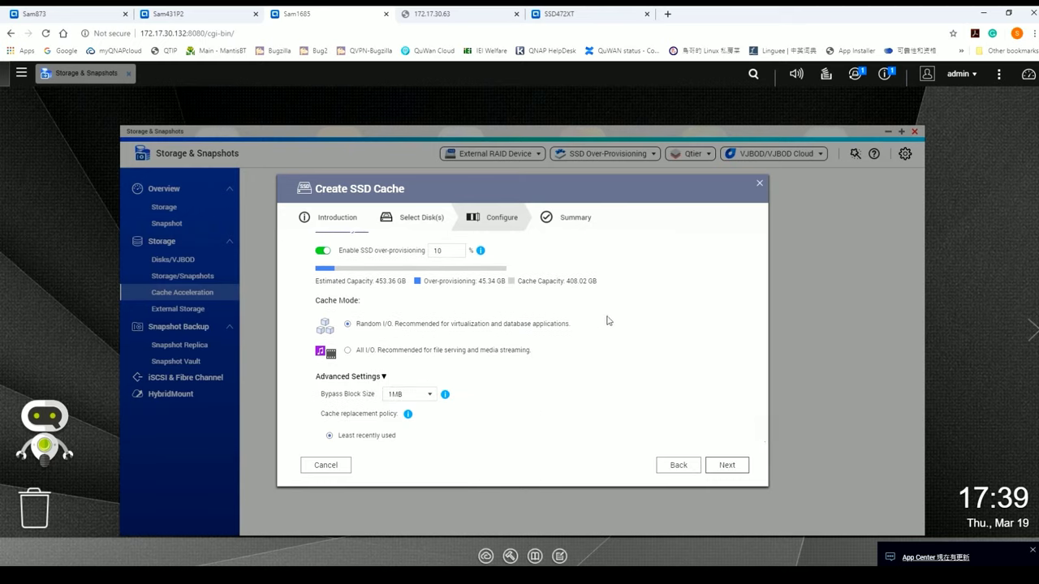
{"action": "scroll", "coordinate": [609, 325], "scroll_direction": "up", "scroll_amount": 2}
{"action": "scroll", "coordinate": [599, 321], "scroll_direction": "down", "scroll_amount": 2}
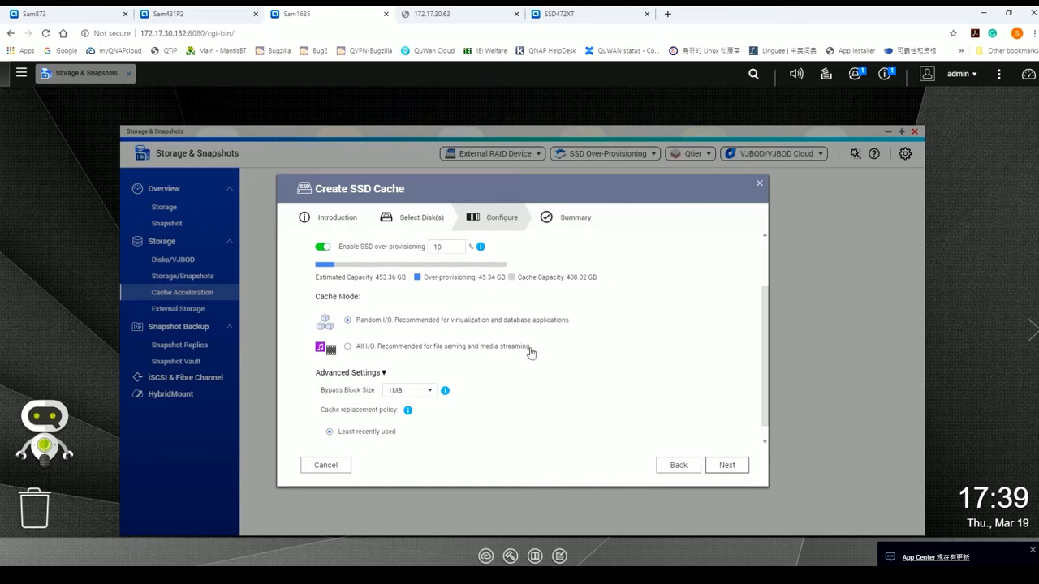
{"action": "left_click", "coordinate": [347, 346]}
{"action": "left_click", "coordinate": [348, 347]}
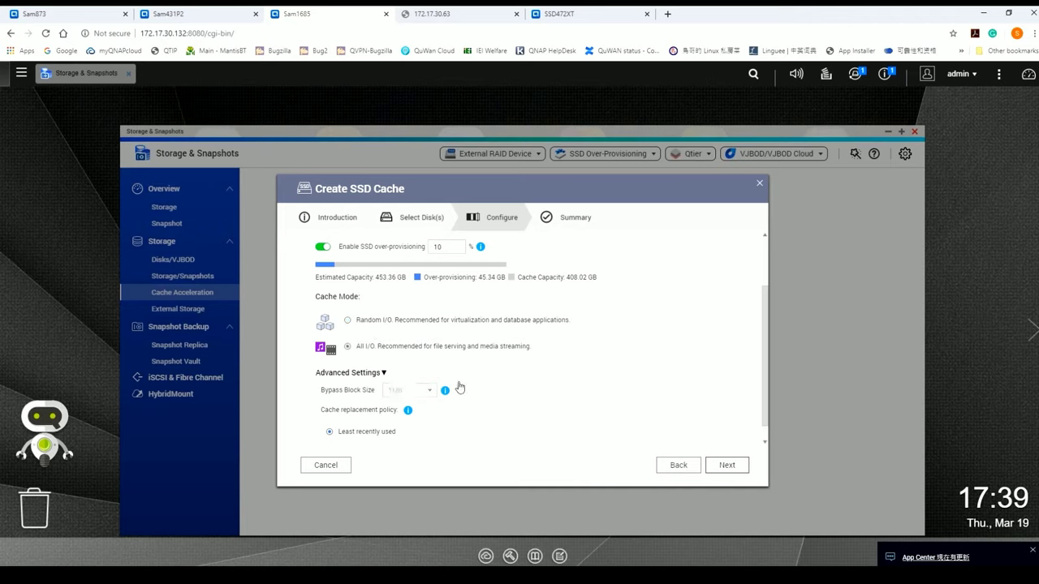
{"action": "left_click", "coordinate": [737, 471]}
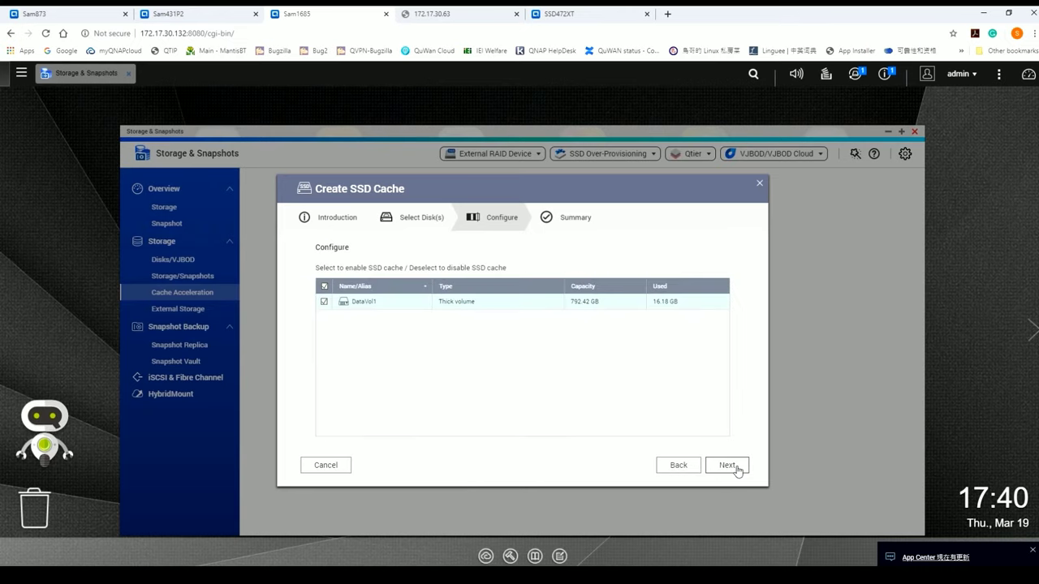
Accept DataVol1 as the cached volume and create the SSD cache, acknowledging the creation and removal information
{"action": "left_click", "coordinate": [738, 469]}
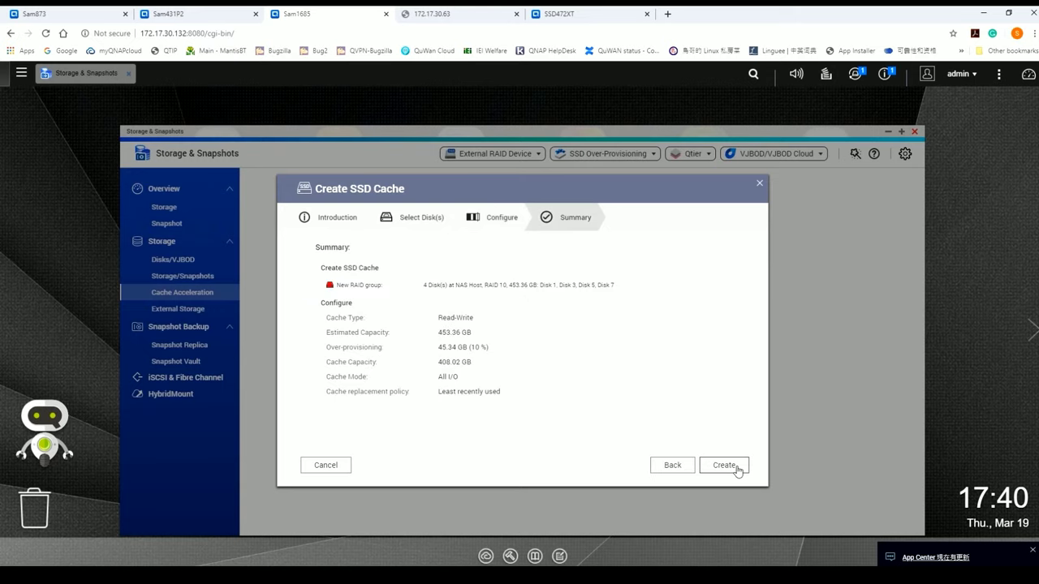
{"action": "left_click", "coordinate": [738, 469]}
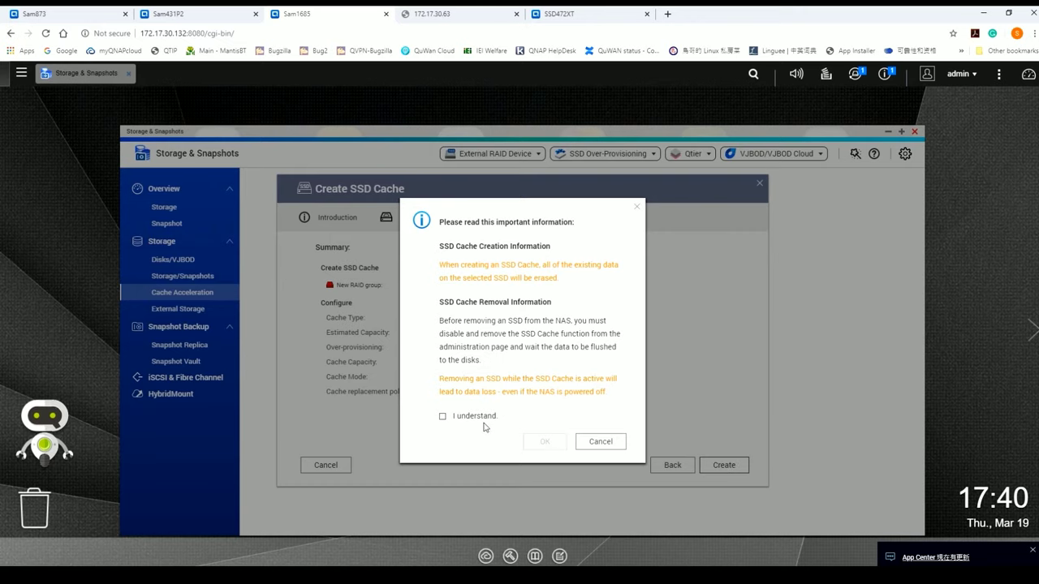
{"action": "left_click", "coordinate": [441, 418]}
{"action": "left_click", "coordinate": [540, 442]}
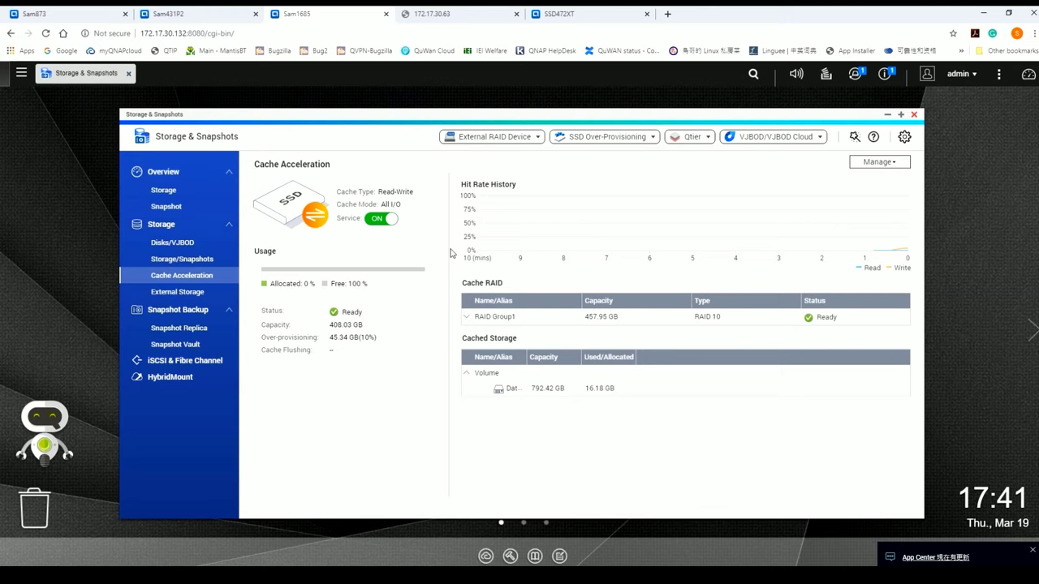
Turn off the SSD cache service, confirm the change, and check the cache management options during flushing
{"action": "left_click", "coordinate": [381, 219]}
{"action": "left_click", "coordinate": [605, 361]}
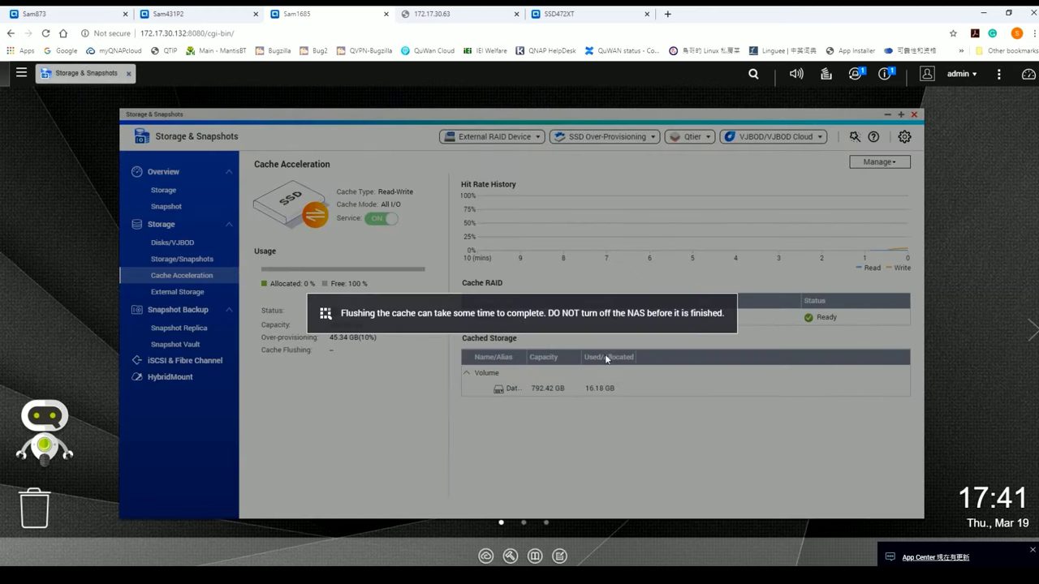
{"action": "left_click", "coordinate": [870, 163]}
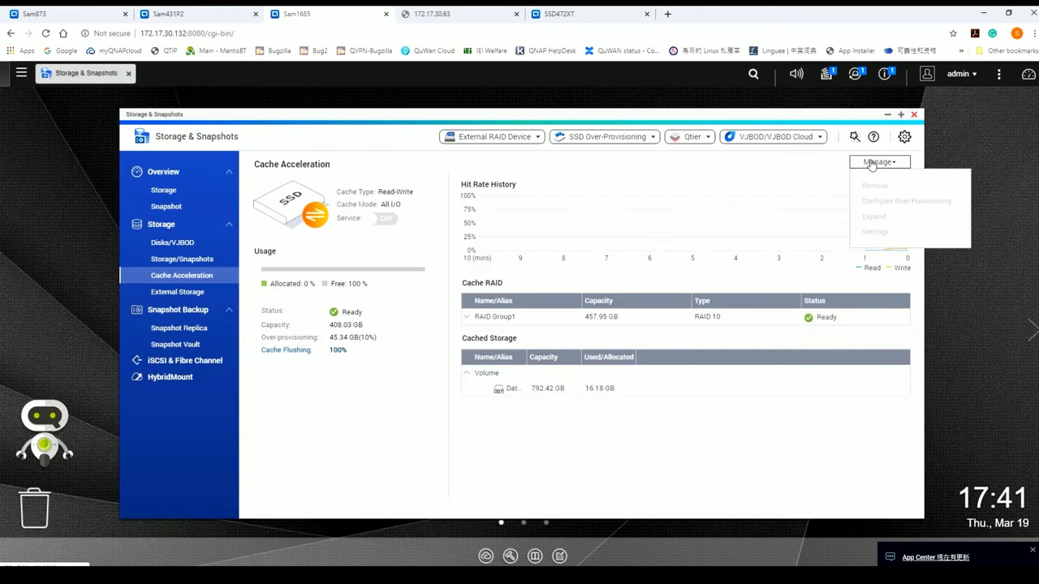
{"action": "left_click", "coordinate": [568, 192]}
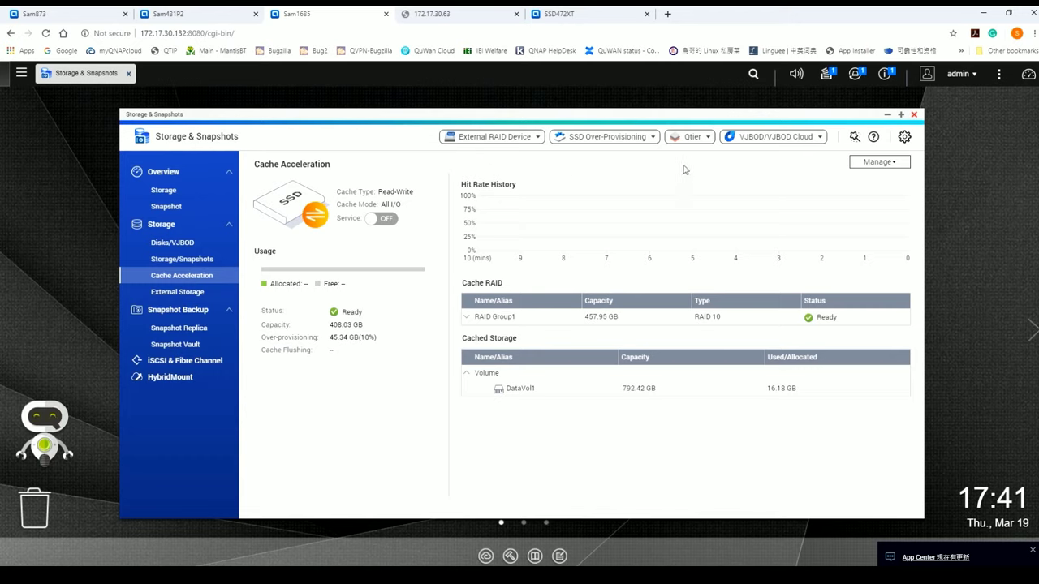
Remove the SSD cache and confirm its deletion
{"action": "left_click", "coordinate": [875, 162]}
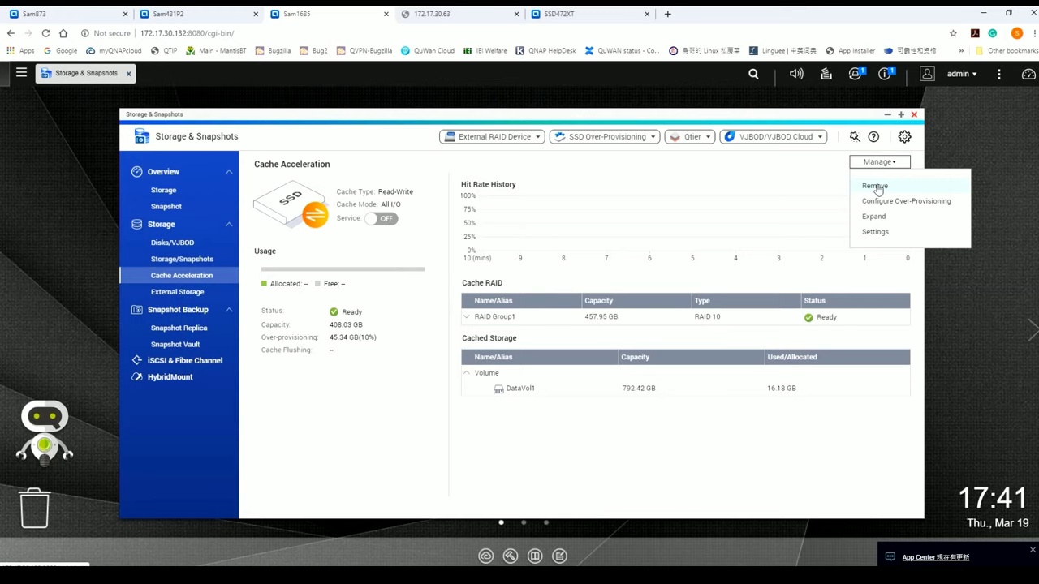
{"action": "left_click", "coordinate": [876, 187]}
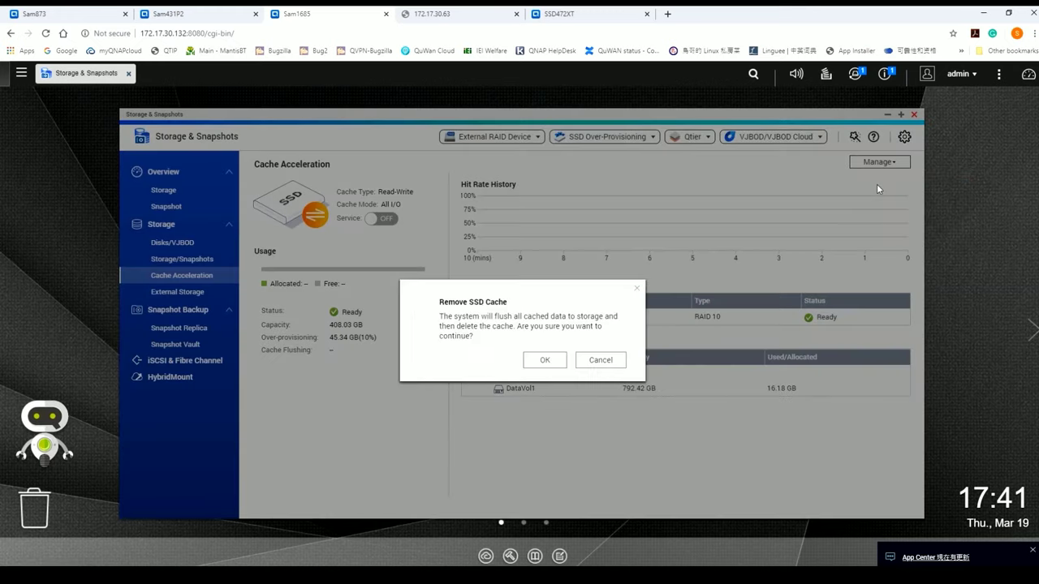
{"action": "left_click", "coordinate": [549, 365]}
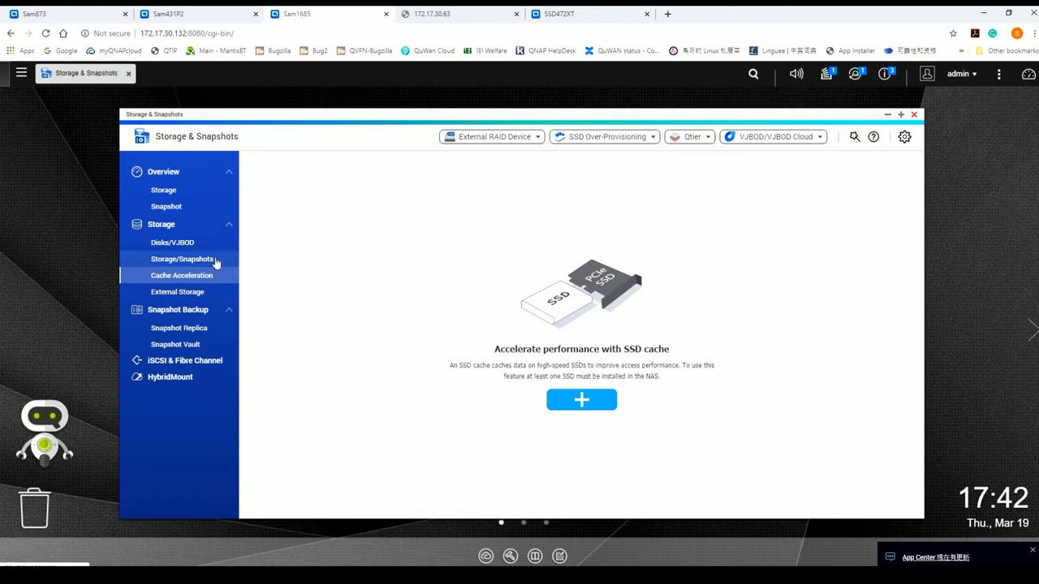
Open the management of Storage Pool 1 and start its upgrade to Qtier
{"action": "left_click", "coordinate": [187, 259]}
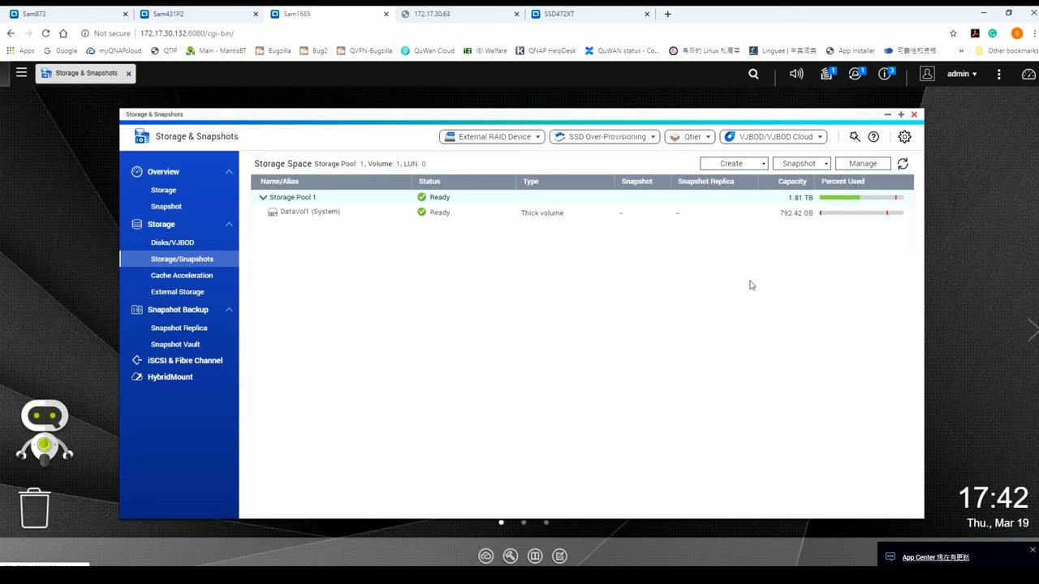
{"action": "double_click", "coordinate": [558, 201]}
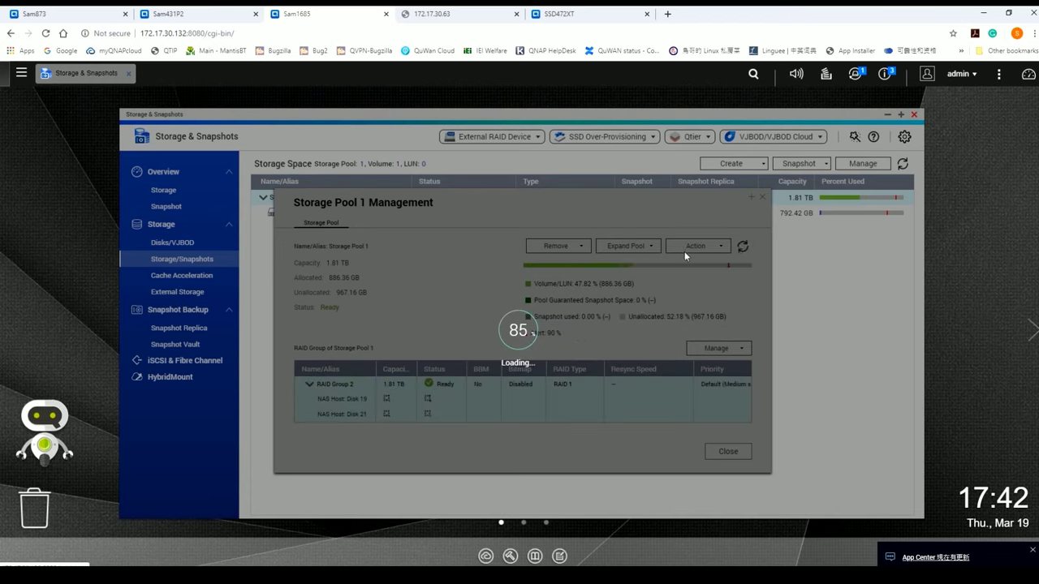
{"action": "left_click", "coordinate": [651, 249]}
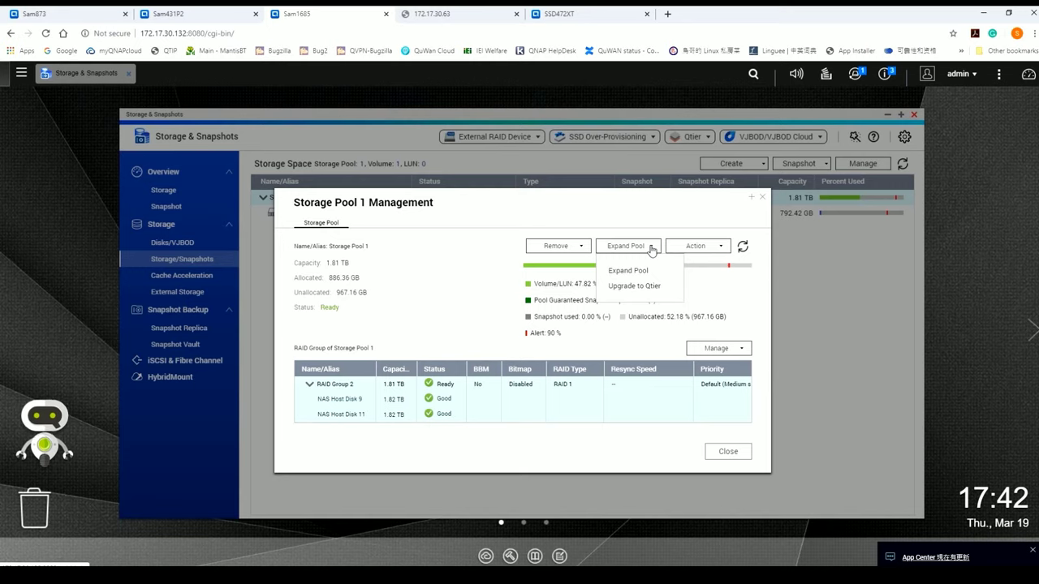
{"action": "left_click", "coordinate": [634, 284]}
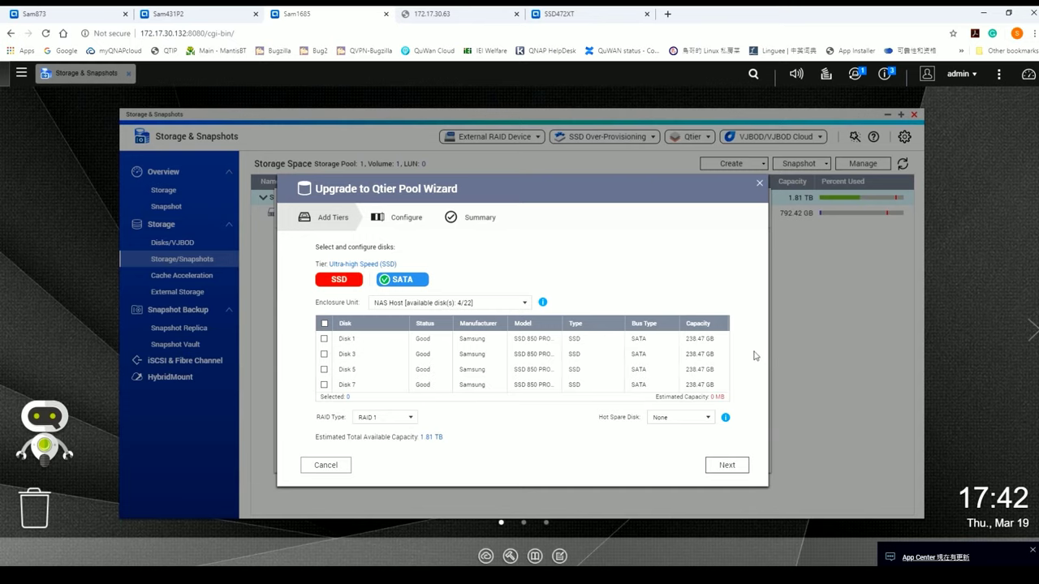
Add Disks 1, 3, 5 and 7 as the SSD tier in RAID 10 and continue to the configuration
{"action": "left_click", "coordinate": [324, 339]}
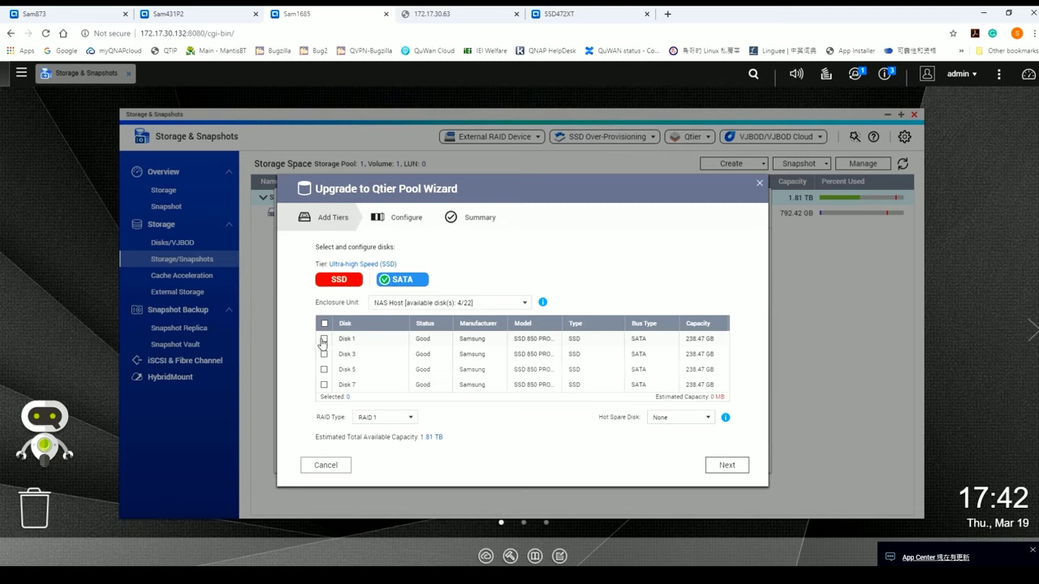
{"action": "left_click", "coordinate": [324, 355]}
{"action": "left_click", "coordinate": [324, 370]}
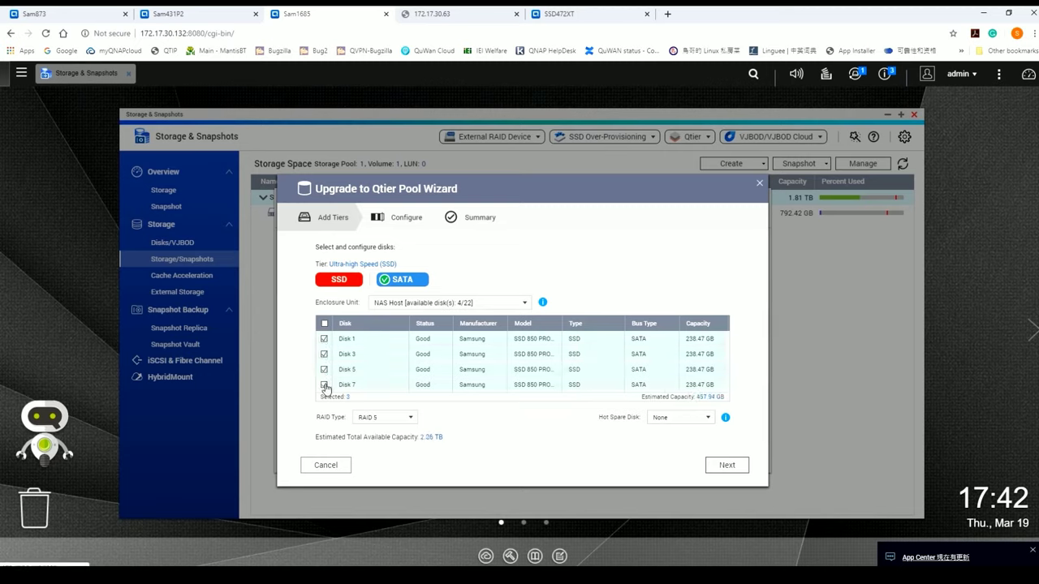
{"action": "left_click", "coordinate": [324, 385]}
{"action": "left_click", "coordinate": [388, 415]}
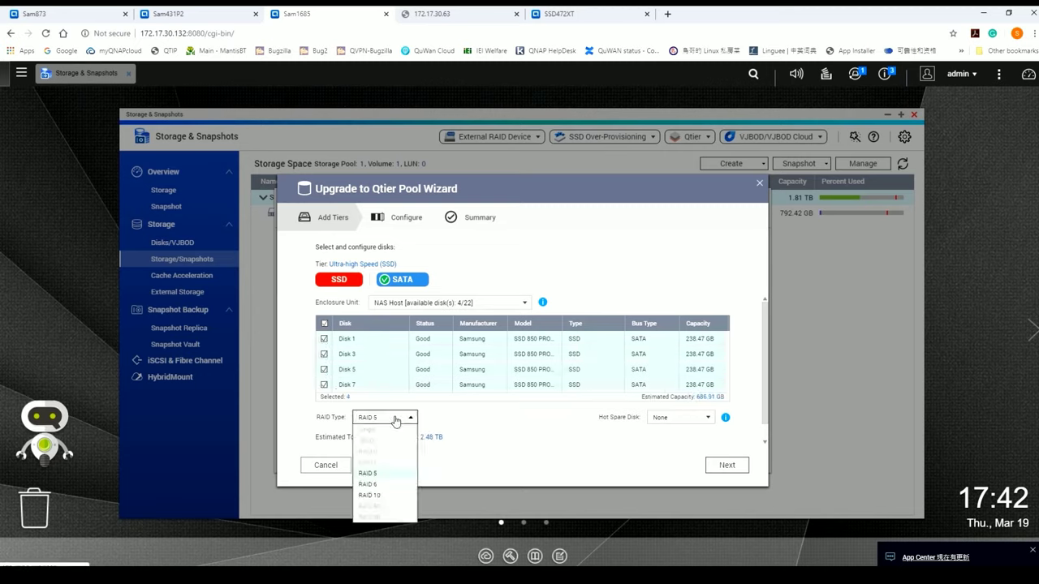
{"action": "left_click", "coordinate": [394, 494]}
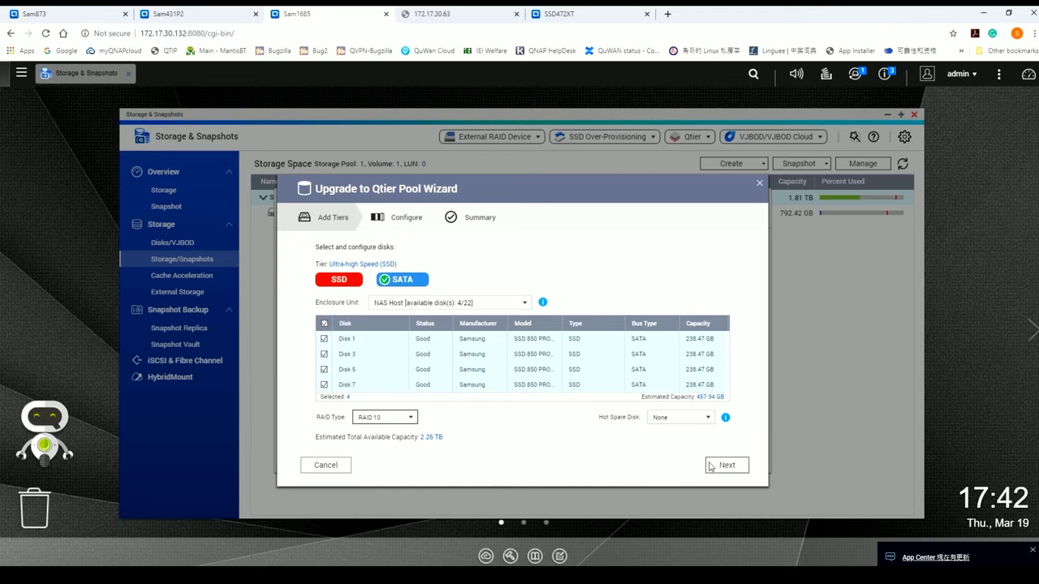
{"action": "left_click", "coordinate": [738, 472]}
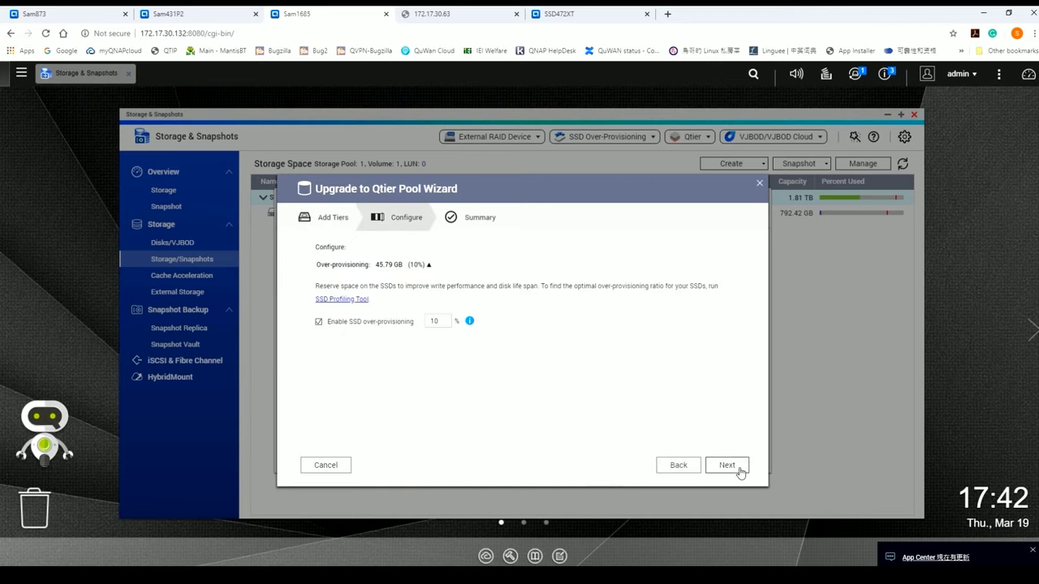
Keep SSD over-provisioning enabled at 10% and run the Qtier upgrade, accepting that services stop temporarily
{"action": "left_click", "coordinate": [729, 466]}
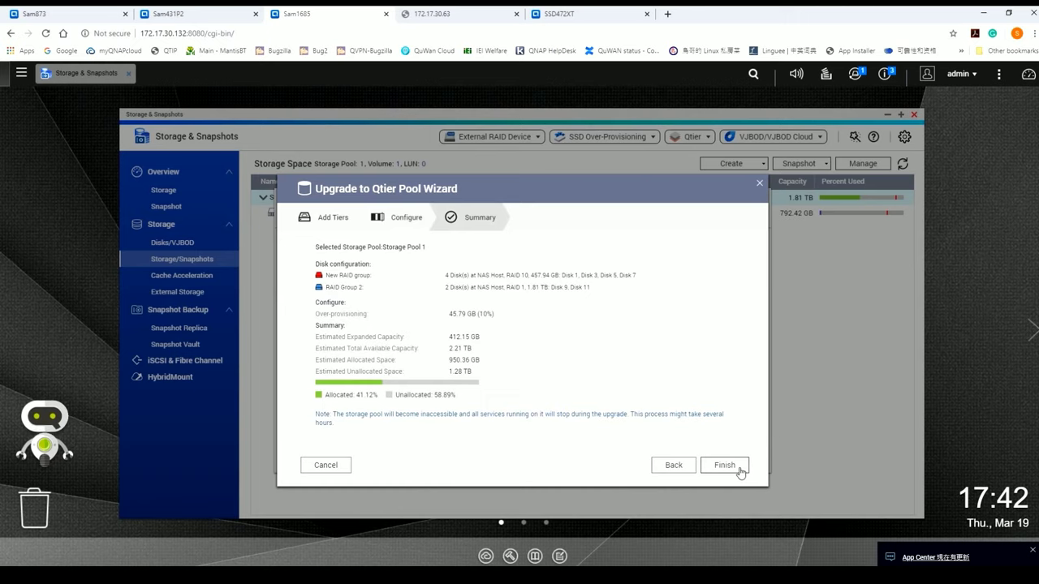
{"action": "left_click", "coordinate": [739, 471]}
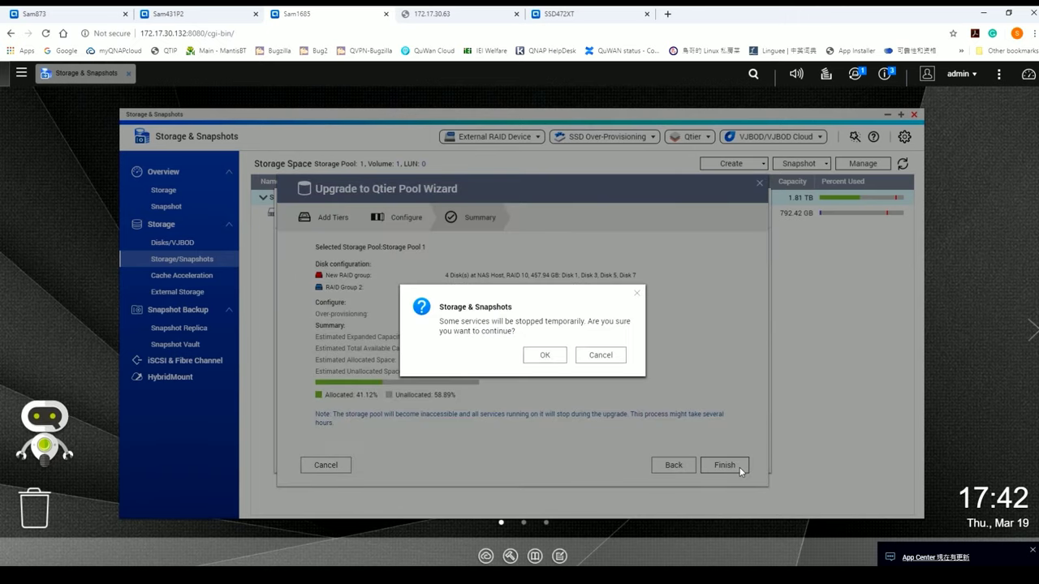
{"action": "left_click", "coordinate": [538, 358]}
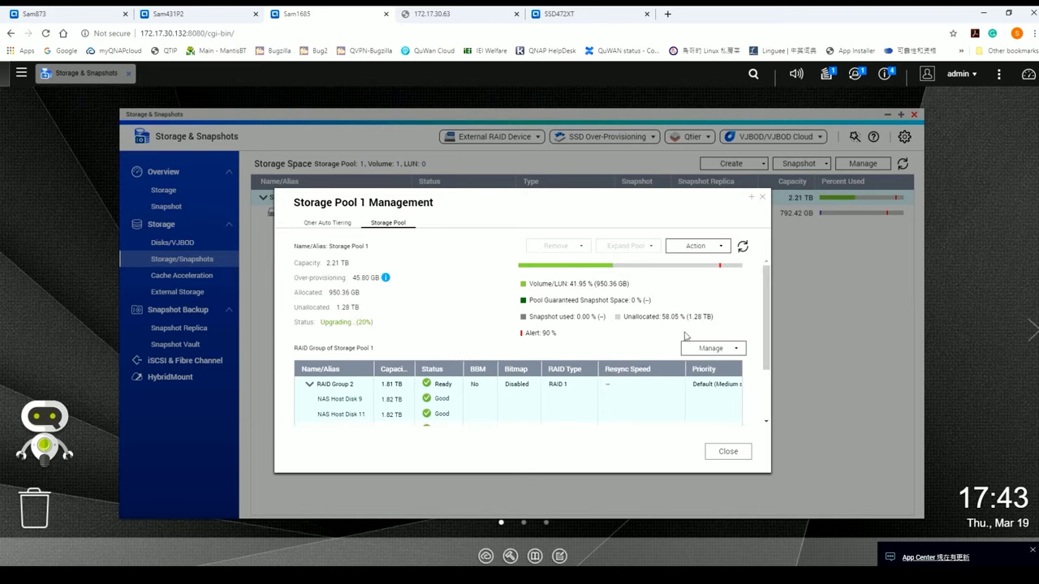
Examine the upgrade status, RAID groups and member disks of Storage Pool 1
{"action": "scroll", "coordinate": [765, 323], "scroll_direction": "down", "scroll_amount": 1}
{"action": "left_click_drag", "start_coordinate": [766, 323], "coordinate": [763, 375]}
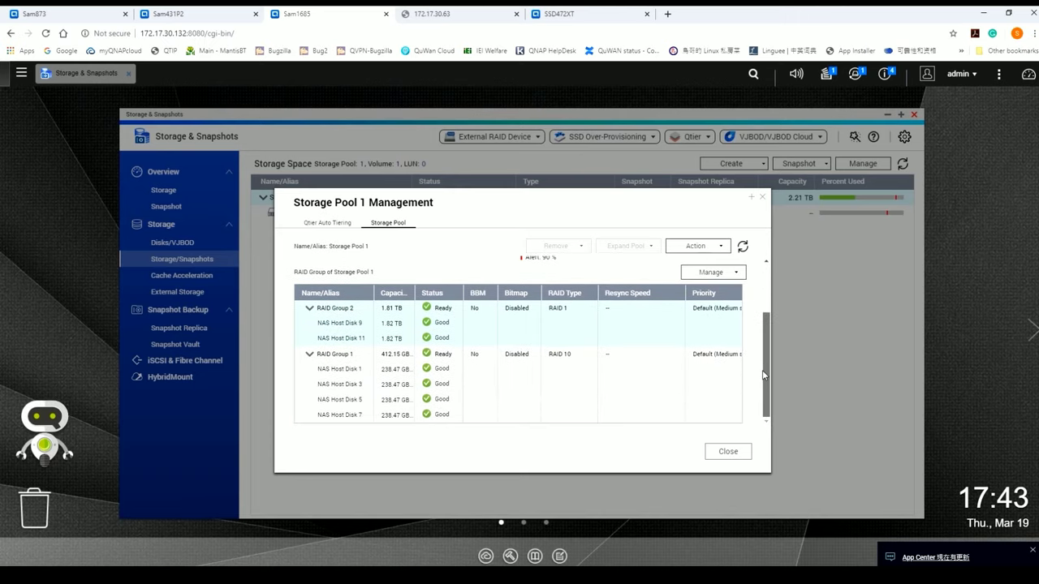
{"action": "left_click_drag", "start_coordinate": [764, 375], "coordinate": [764, 294]}
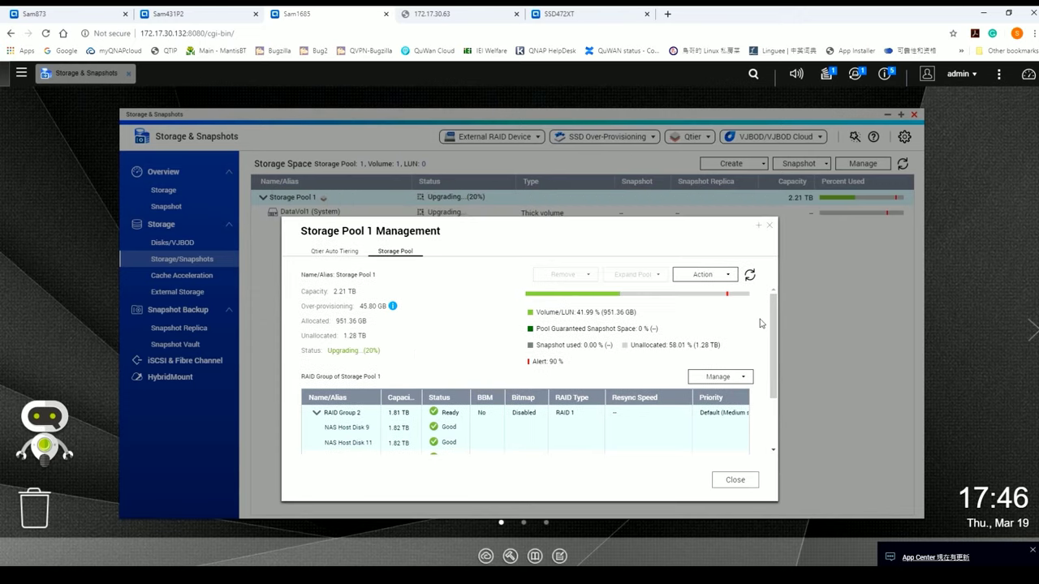
{"action": "scroll", "coordinate": [773, 324], "scroll_direction": "down", "scroll_amount": 1}
{"action": "scroll", "coordinate": [772, 325], "scroll_direction": "down", "scroll_amount": 2}
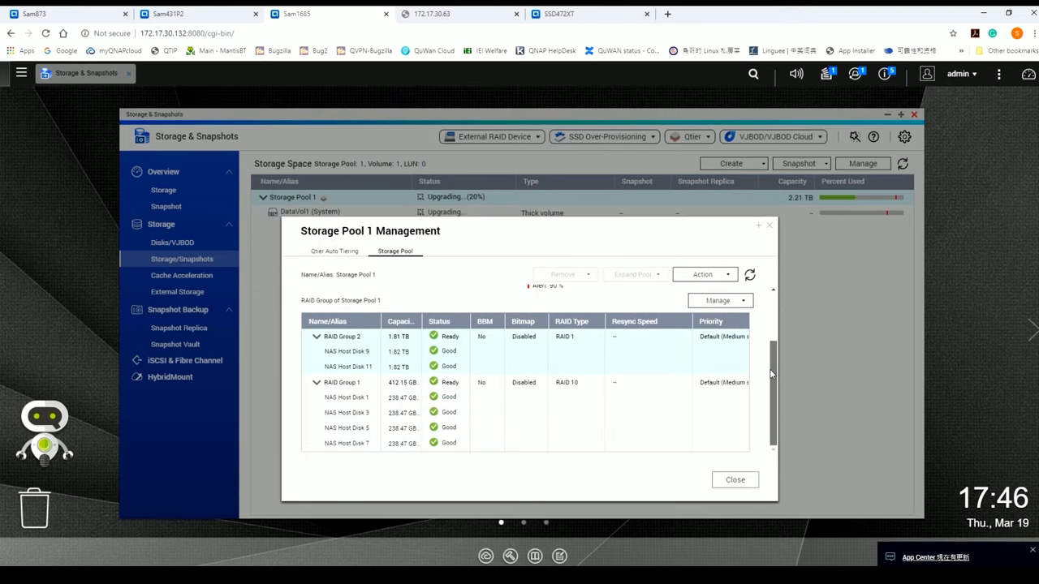
Check the auto-tiering details of Storage Pool 1, dismissing the Tiering On Demand notice, and recheck the pool's upgrade status
{"action": "left_click", "coordinate": [344, 256]}
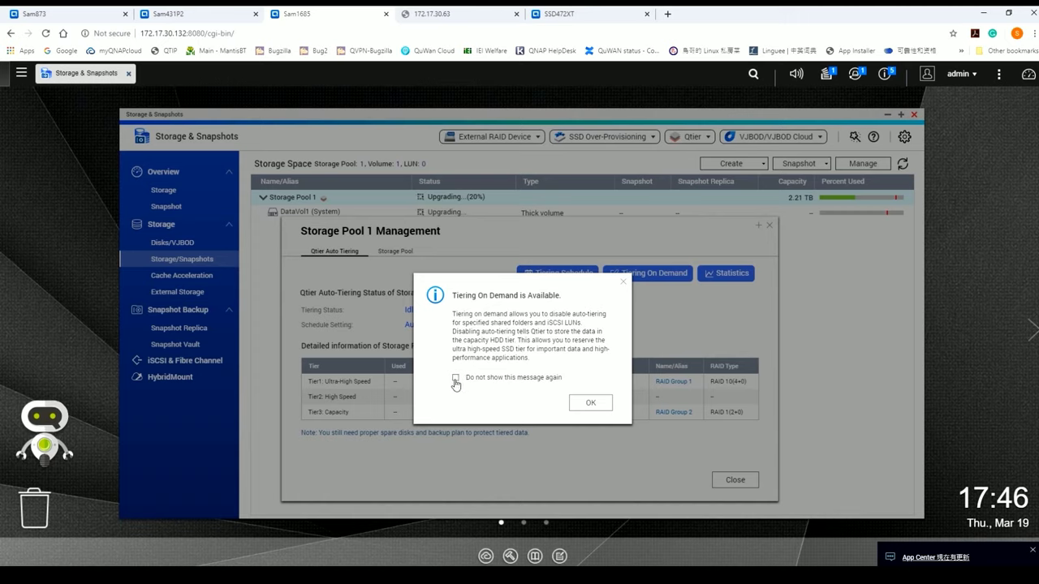
{"action": "left_click", "coordinate": [585, 404]}
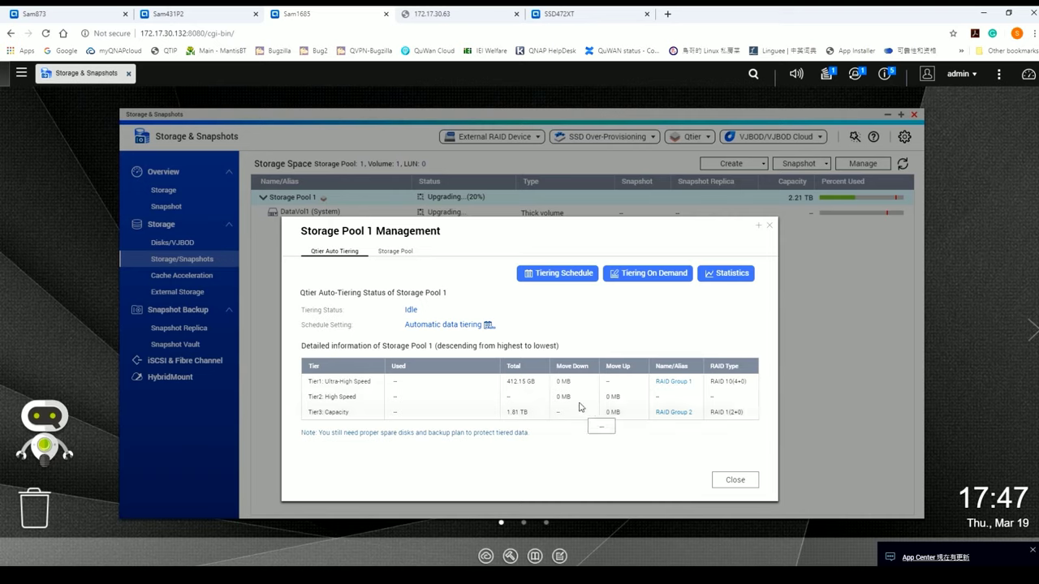
{"action": "left_click", "coordinate": [395, 251]}
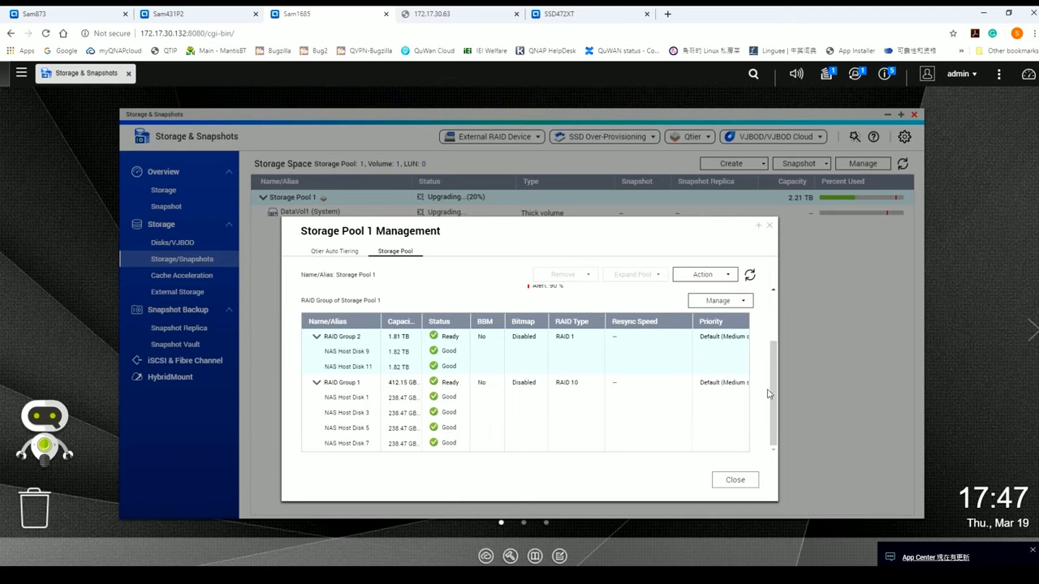
{"action": "left_click_drag", "start_coordinate": [769, 393], "coordinate": [772, 325]}
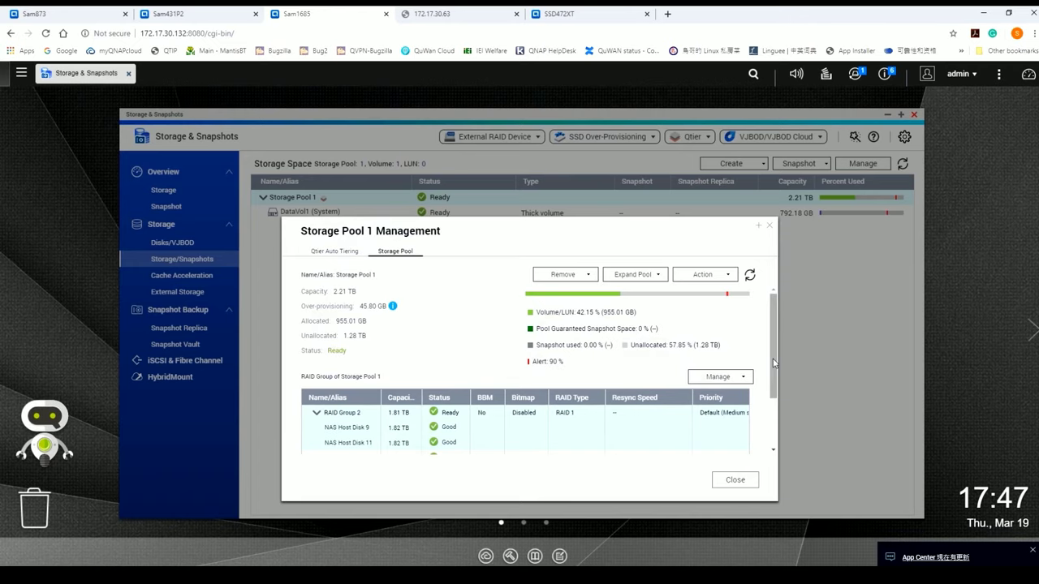
{"action": "mouse_move", "coordinate": [776, 350]}
{"action": "left_mouse_down"}
{"action": "mouse_move", "coordinate": [772, 422]}
{"action": "mouse_move", "coordinate": [772, 354]}
{"action": "left_mouse_up"}
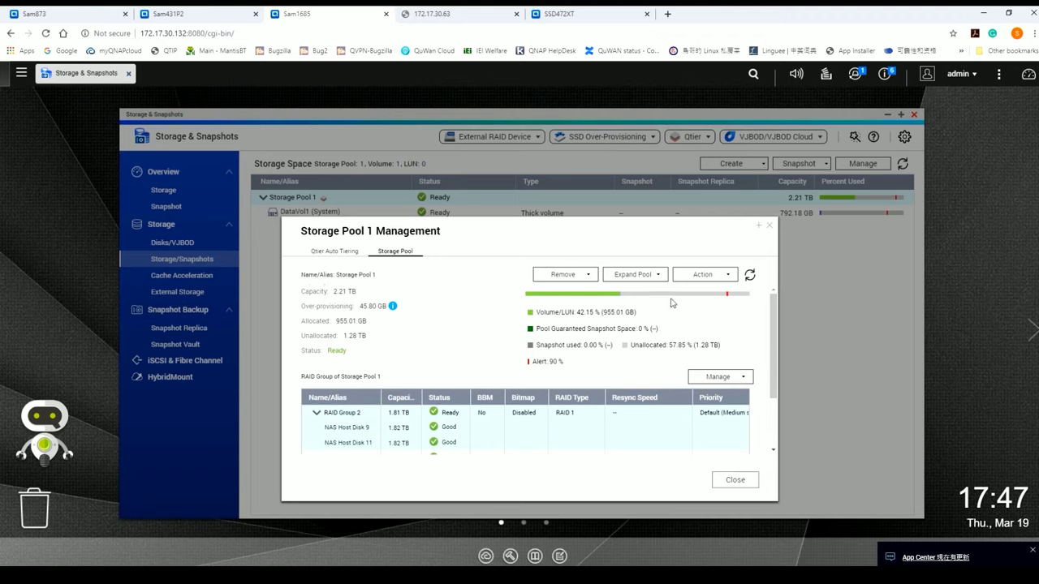
Compare the manual and automatic tiering schedules for Storage Pool 1 and apply automatic data tiering
{"action": "left_click", "coordinate": [335, 253]}
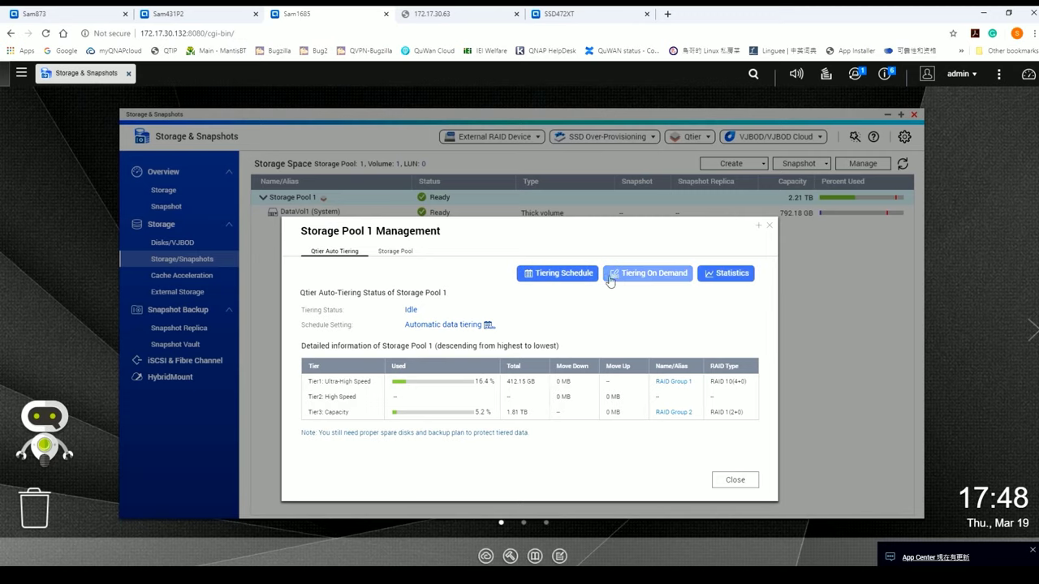
{"action": "left_click", "coordinate": [571, 274]}
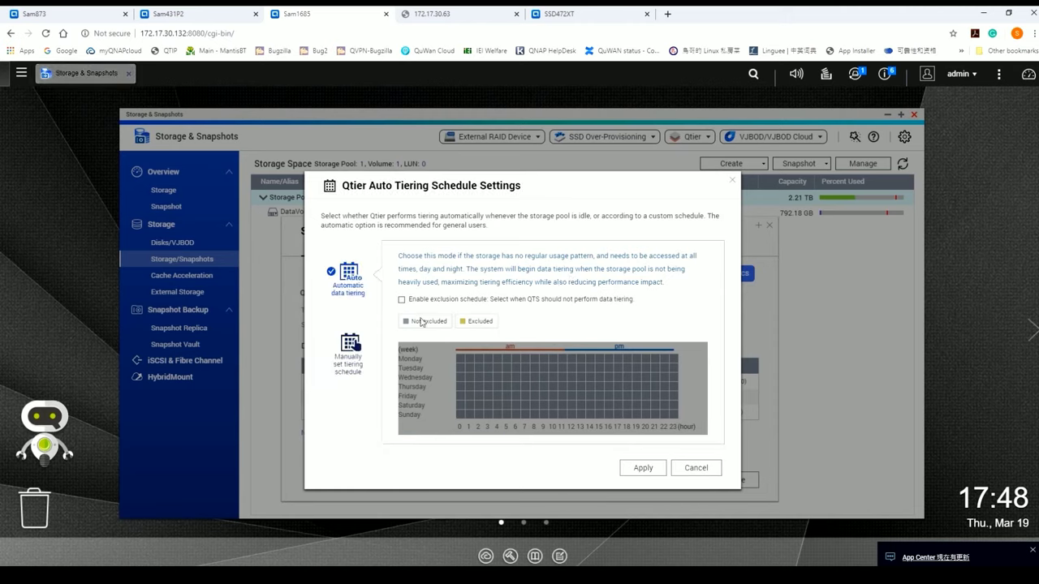
{"action": "left_click", "coordinate": [349, 354]}
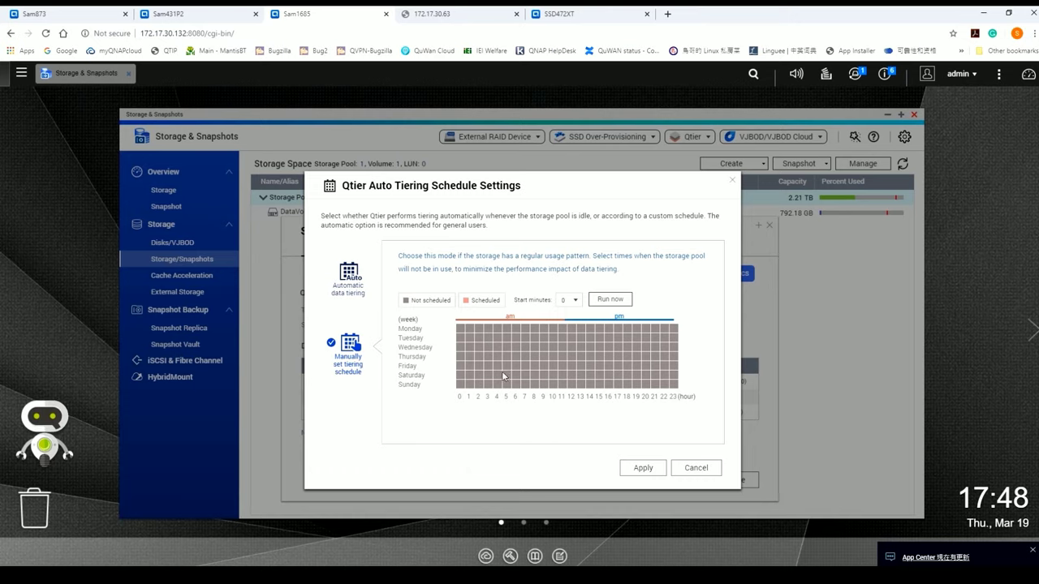
{"action": "left_click", "coordinate": [354, 284]}
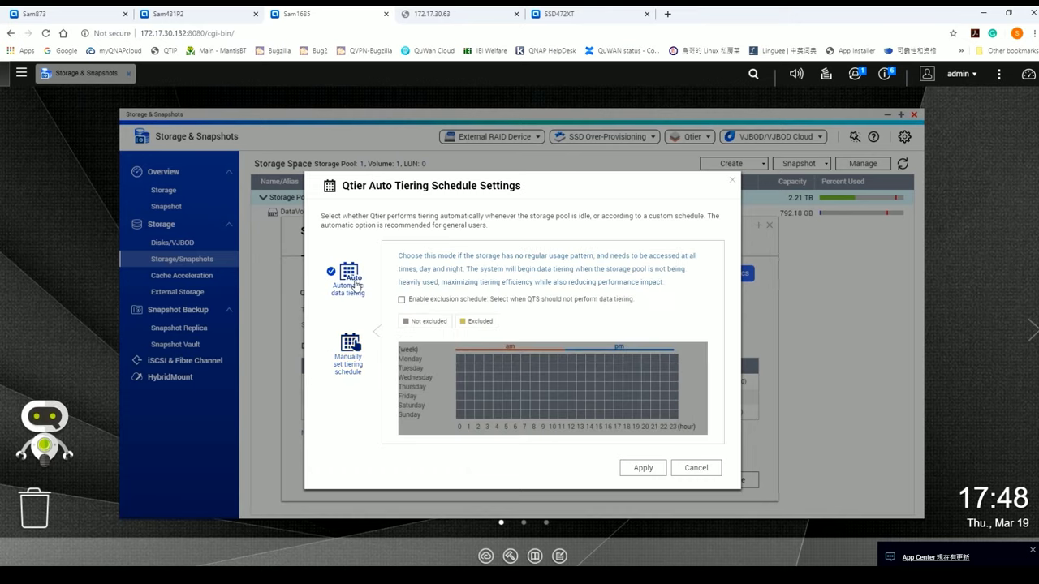
{"action": "left_click", "coordinate": [643, 468]}
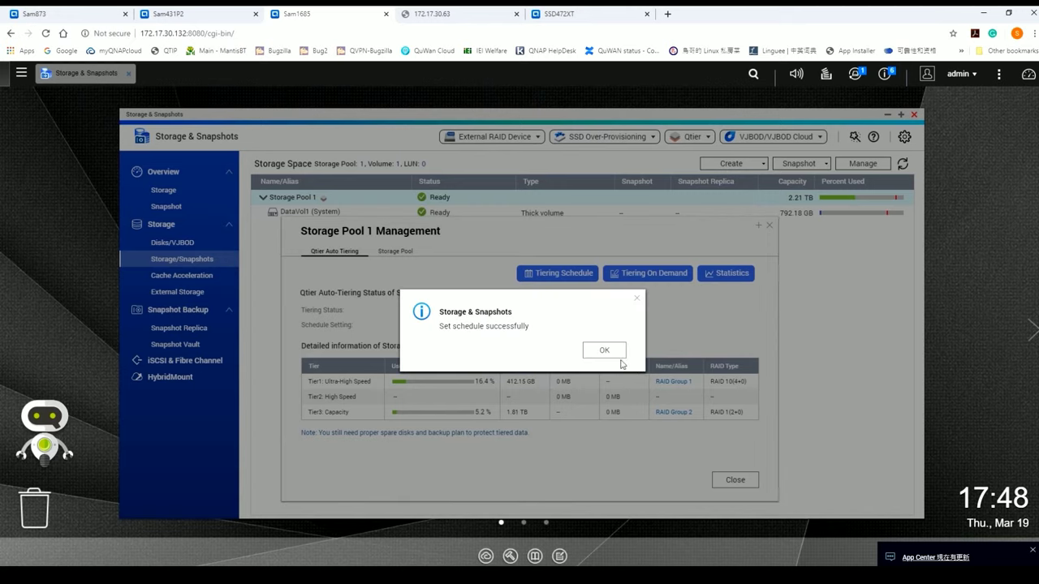
{"action": "left_click", "coordinate": [607, 350]}
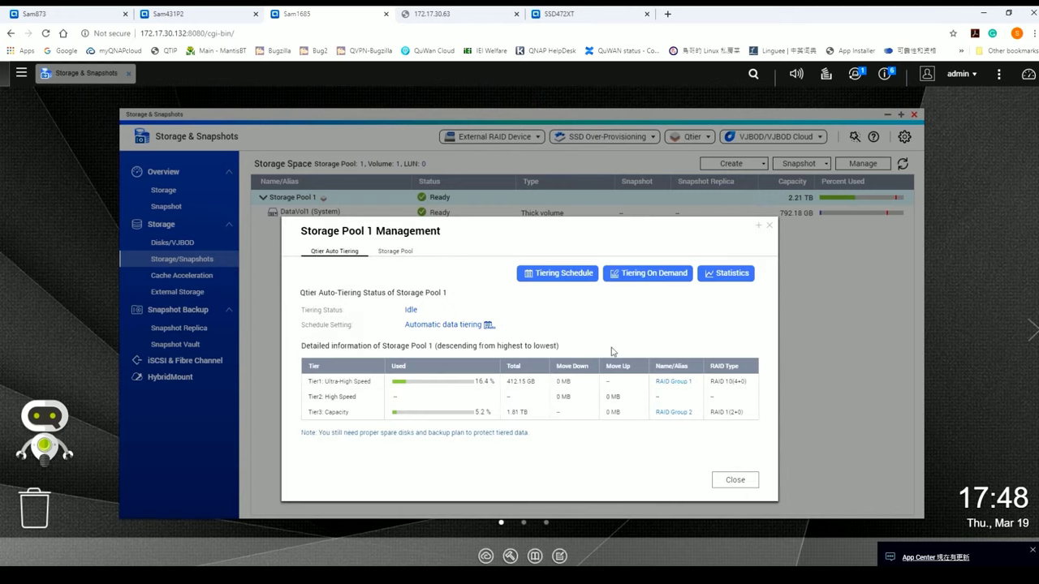
Enable auto-tiering for the Public shared folder on DataVol1 and apply the Tiering On Demand settings
{"action": "left_click", "coordinate": [664, 275]}
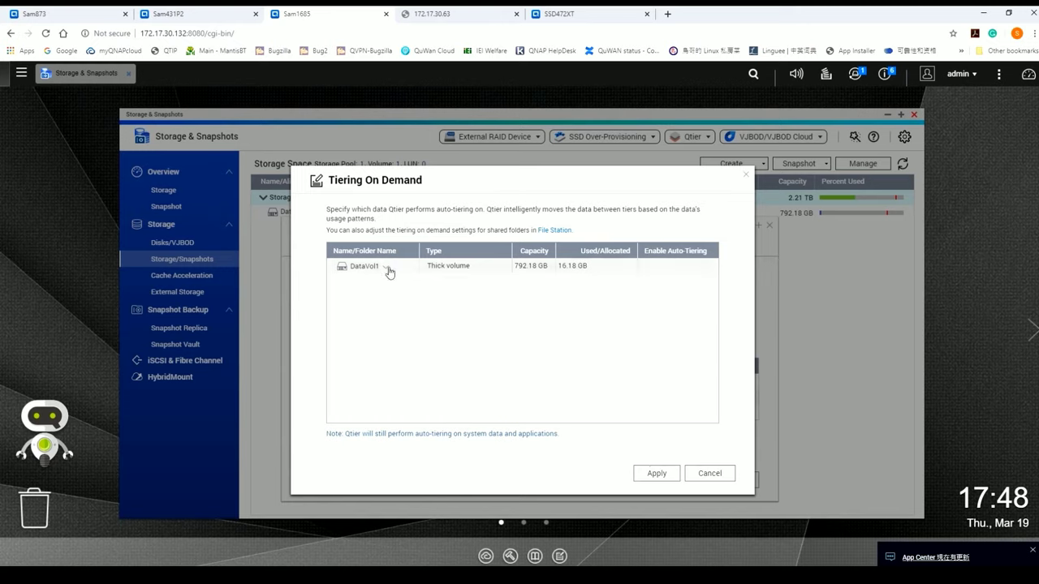
{"action": "left_click", "coordinate": [389, 271]}
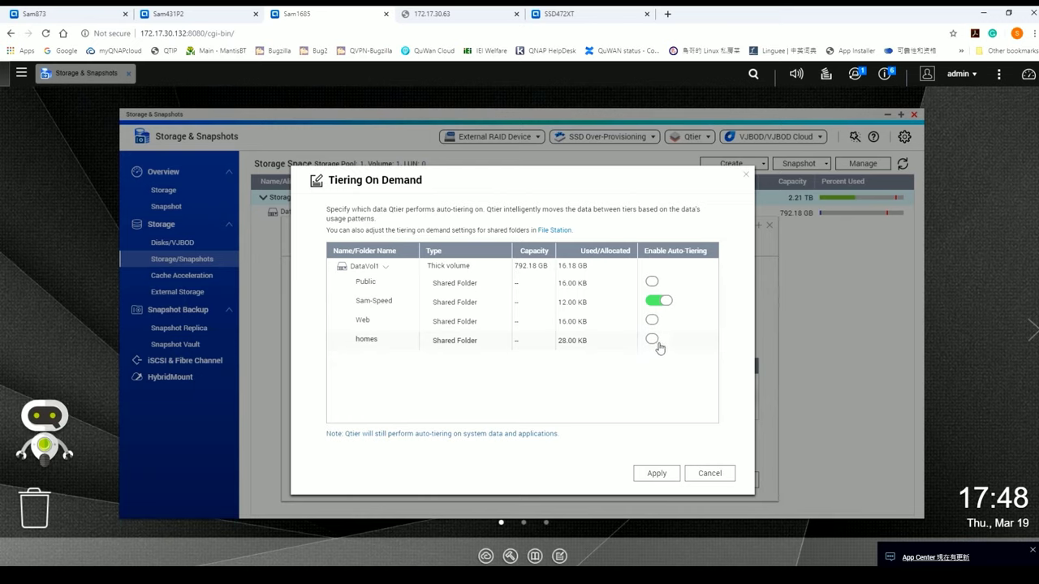
{"action": "left_click", "coordinate": [655, 282]}
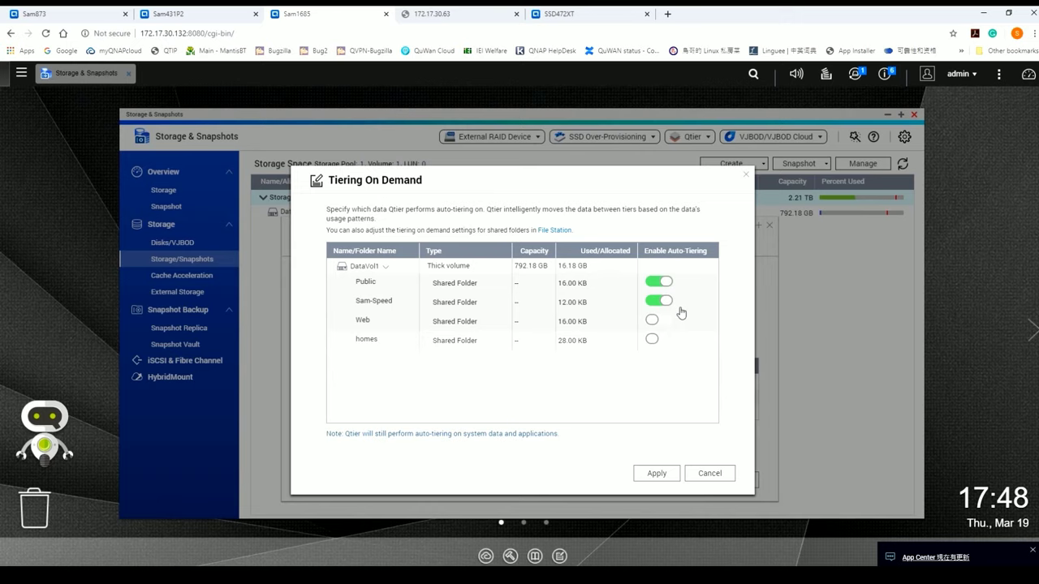
{"action": "left_click", "coordinate": [662, 472]}
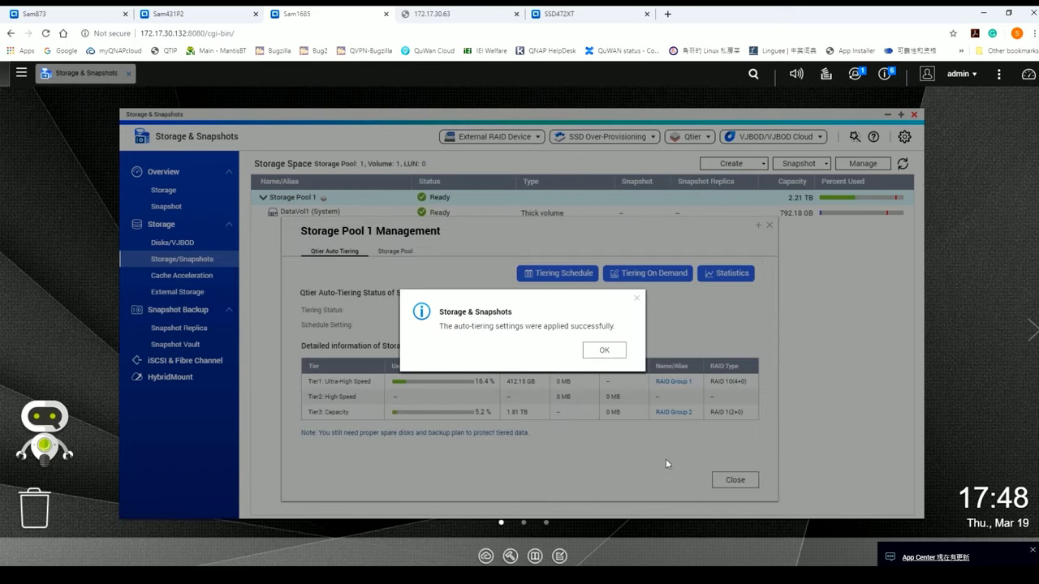
{"action": "left_click", "coordinate": [615, 353]}
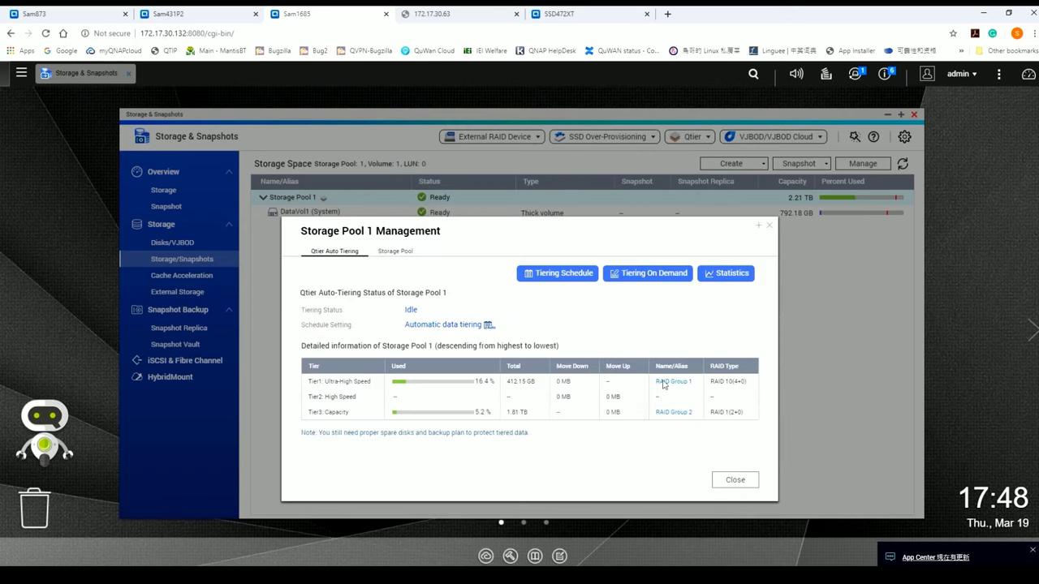
Leave the auto-tiering view, review the capacity and RAID groups of Storage Pool 1, and close its management window
{"action": "left_click", "coordinate": [735, 481]}
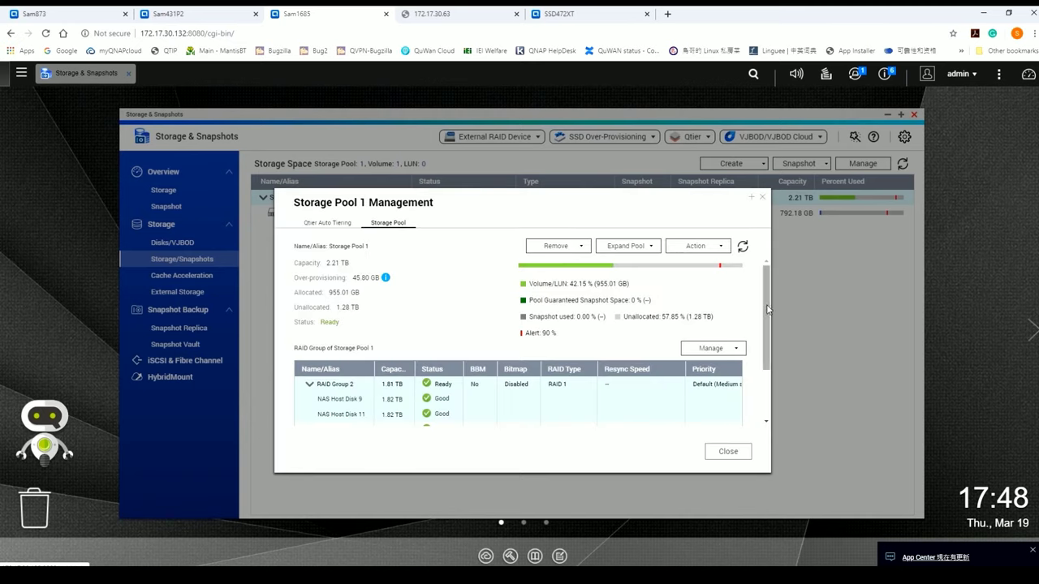
{"action": "scroll", "coordinate": [766, 332], "scroll_direction": "down", "scroll_amount": 2}
{"action": "scroll", "coordinate": [766, 342], "scroll_direction": "up", "scroll_amount": 3}
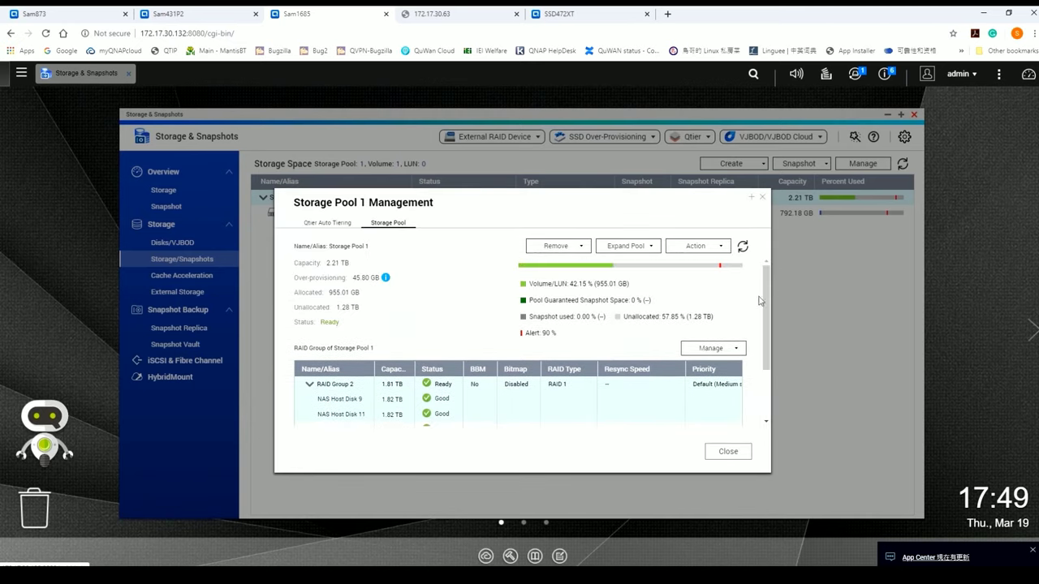
{"action": "left_click", "coordinate": [725, 453]}
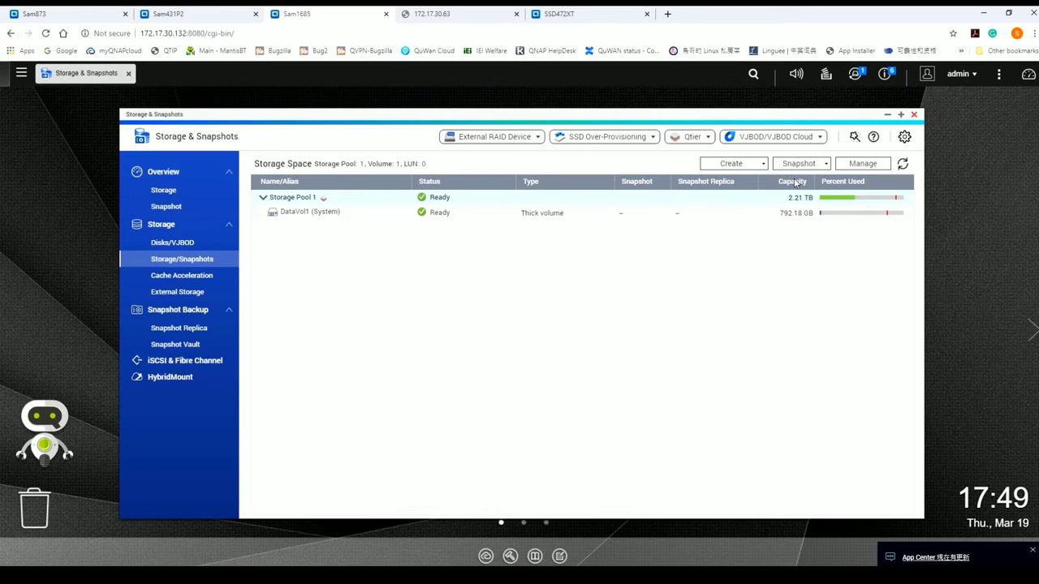
Remove the ultra-high speed tier (RAID Group 1) from Storage Pool 1, confirming that the pool and all of its services will stop
{"action": "double_click", "coordinate": [474, 203]}
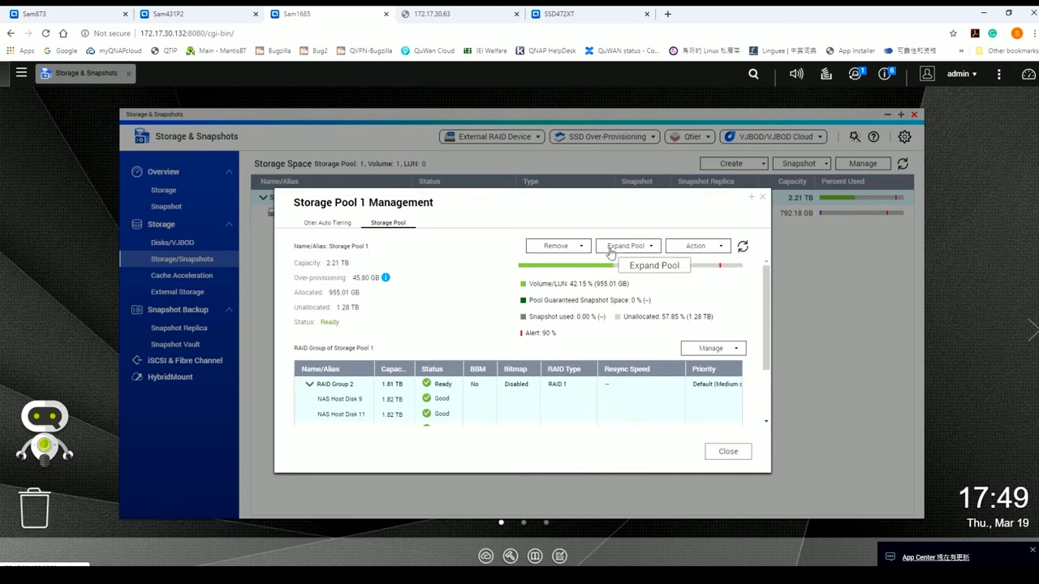
{"action": "left_click", "coordinate": [586, 248]}
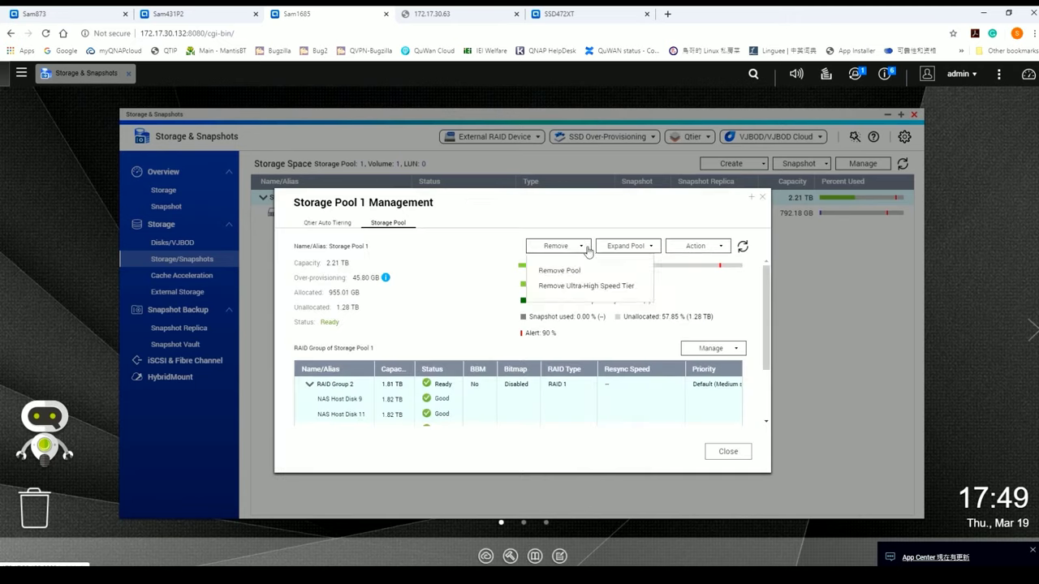
{"action": "left_click", "coordinate": [597, 289]}
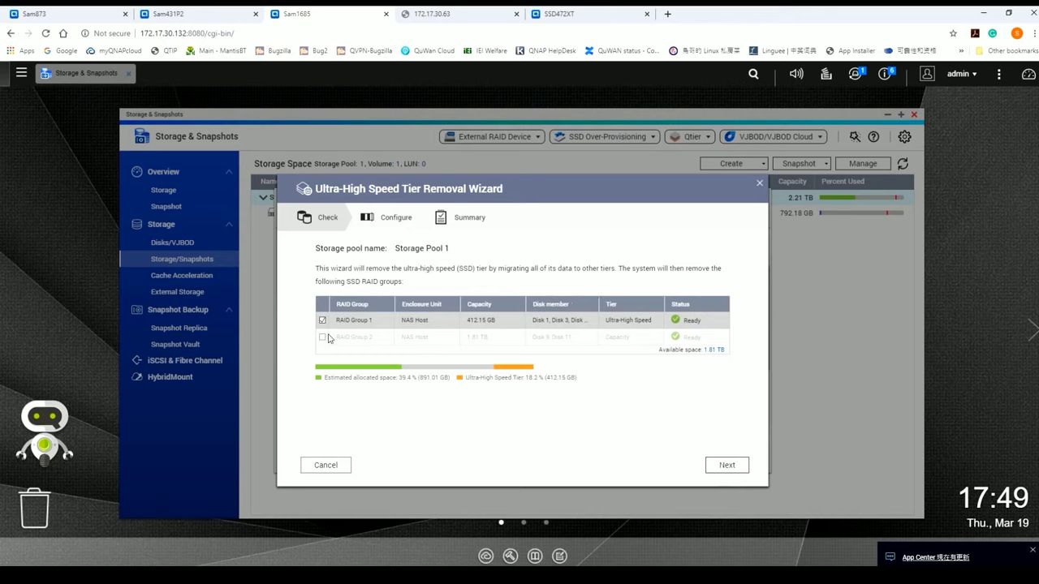
{"action": "left_click", "coordinate": [728, 466]}
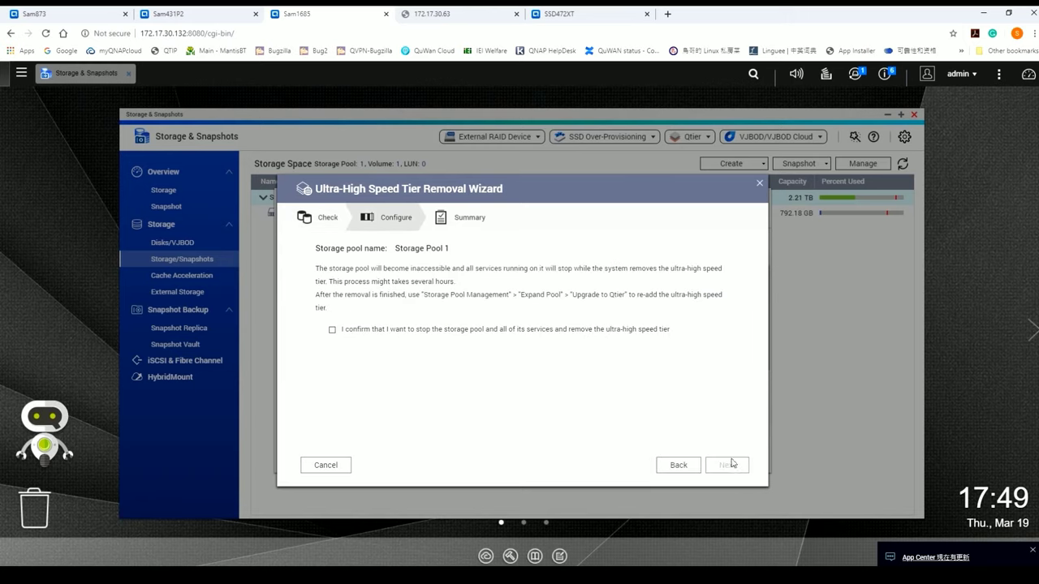
{"action": "left_click", "coordinate": [332, 331]}
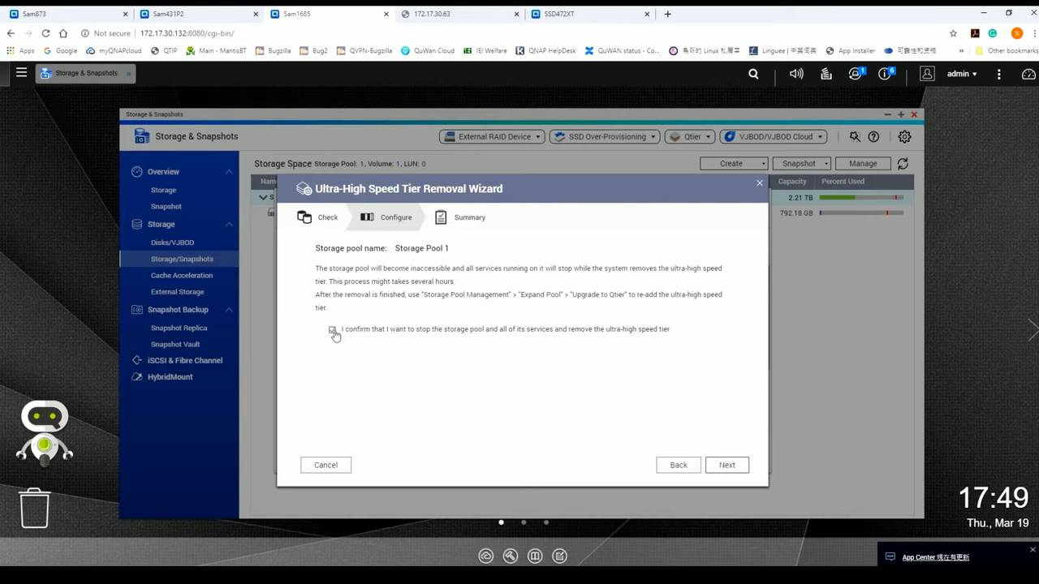
{"action": "left_click", "coordinate": [736, 472]}
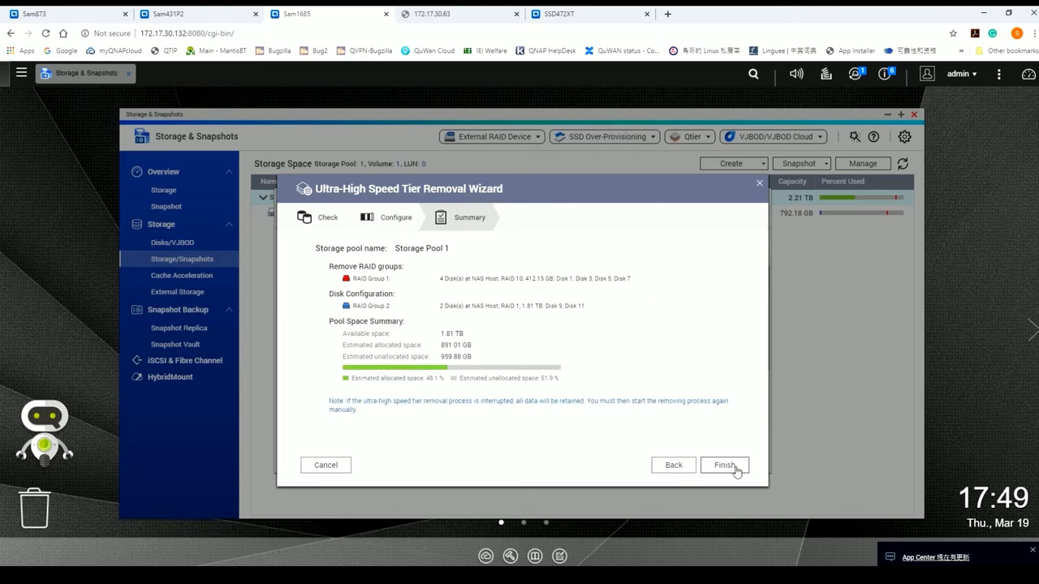
{"action": "left_click", "coordinate": [725, 465]}
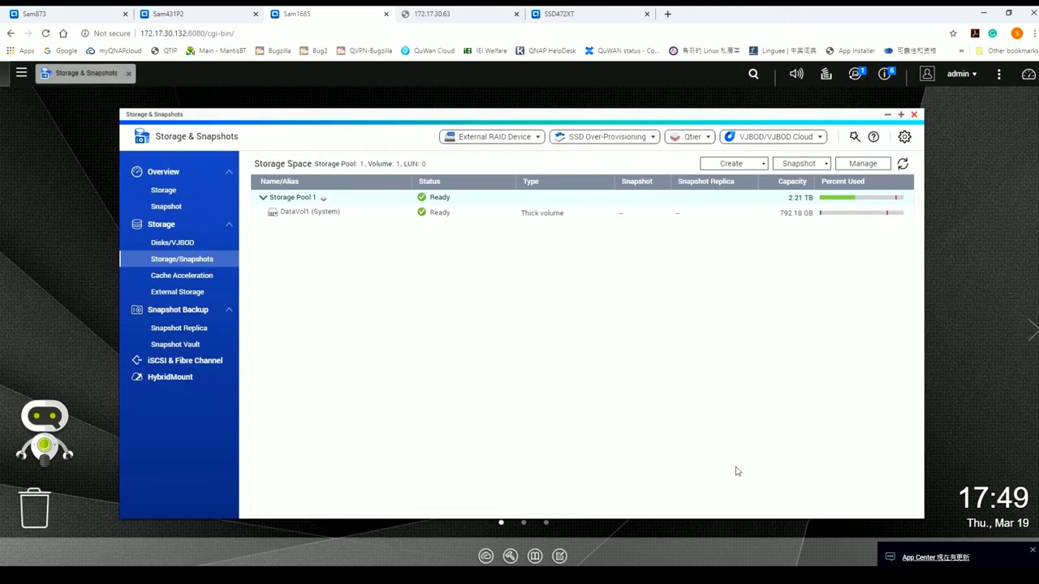
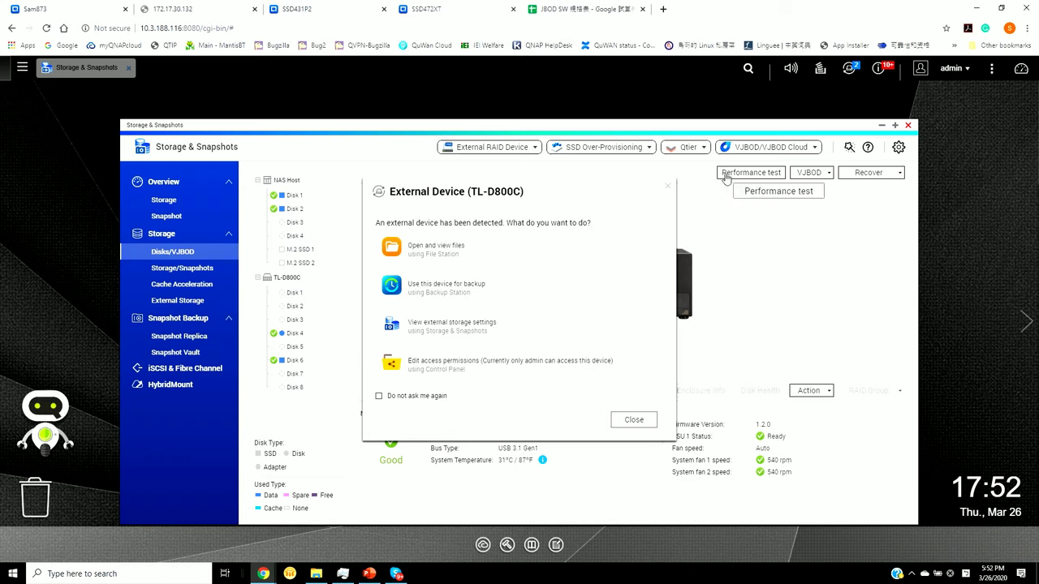
Dismiss the external device notice and check the disk information of Disk 4 and Disk 6 in the TL-D800C enclosure
{"action": "left_click", "coordinate": [665, 195]}
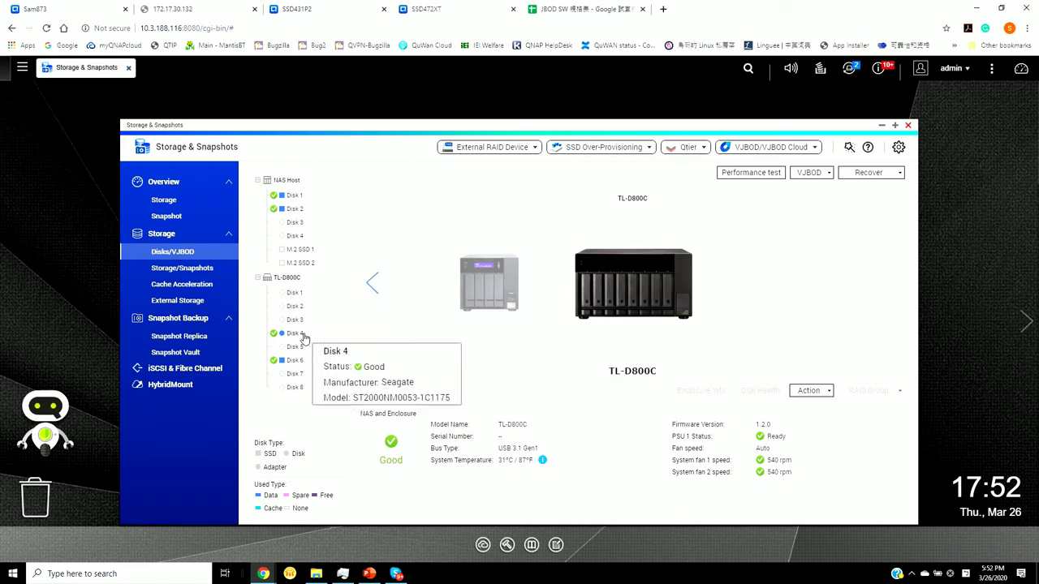
{"action": "left_click", "coordinate": [299, 335]}
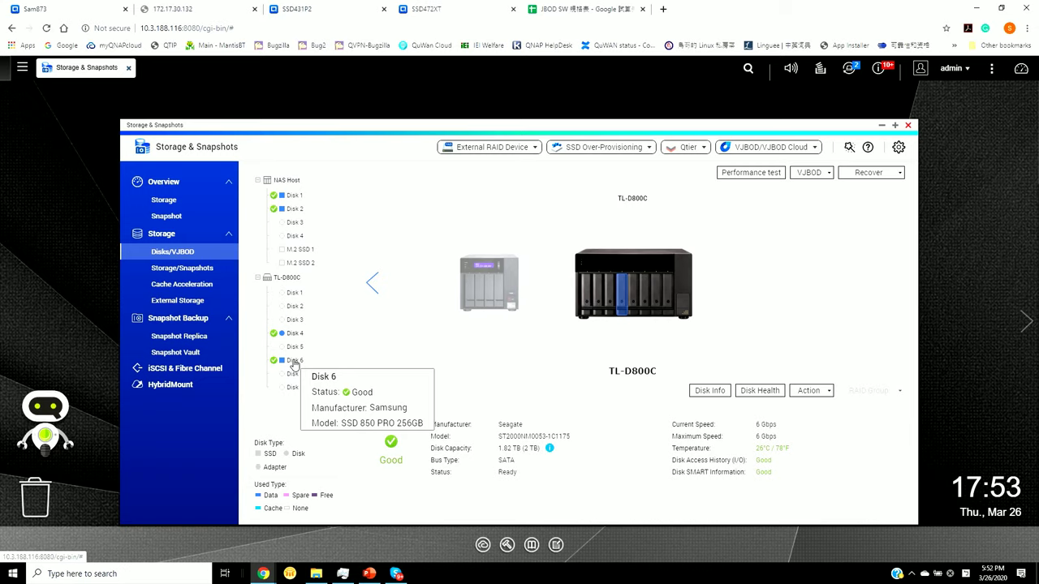
{"action": "left_click", "coordinate": [294, 363]}
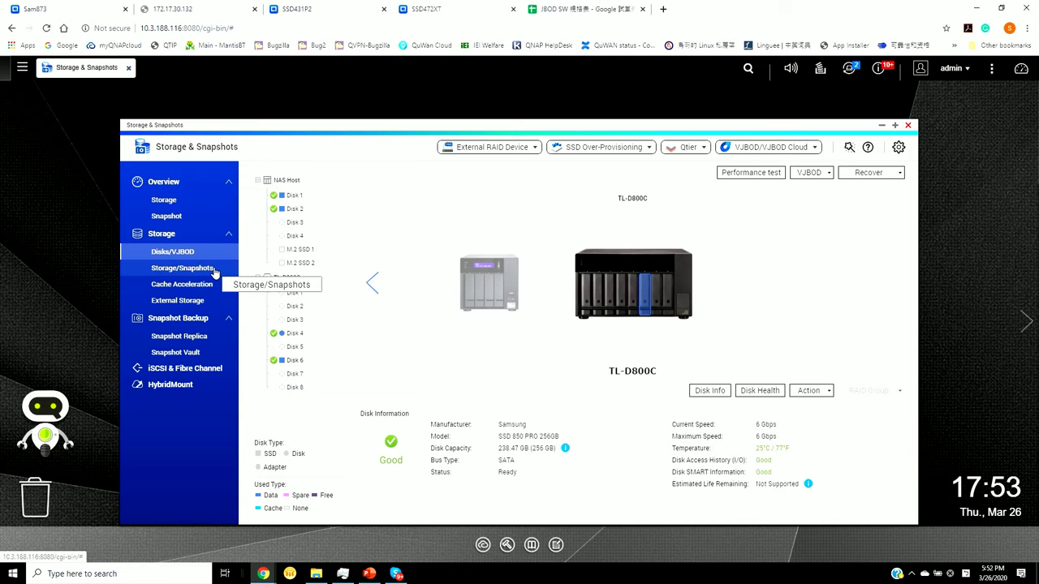
Review the external storage partitions on both TL-D800C disks, then return to the disk overview
{"action": "left_click", "coordinate": [163, 310]}
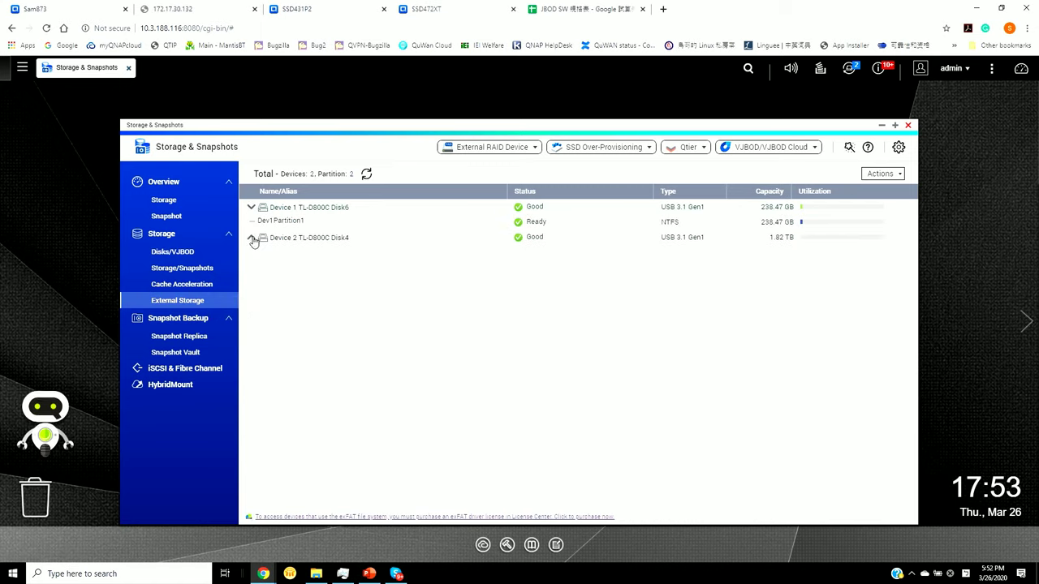
{"action": "left_click", "coordinate": [252, 239]}
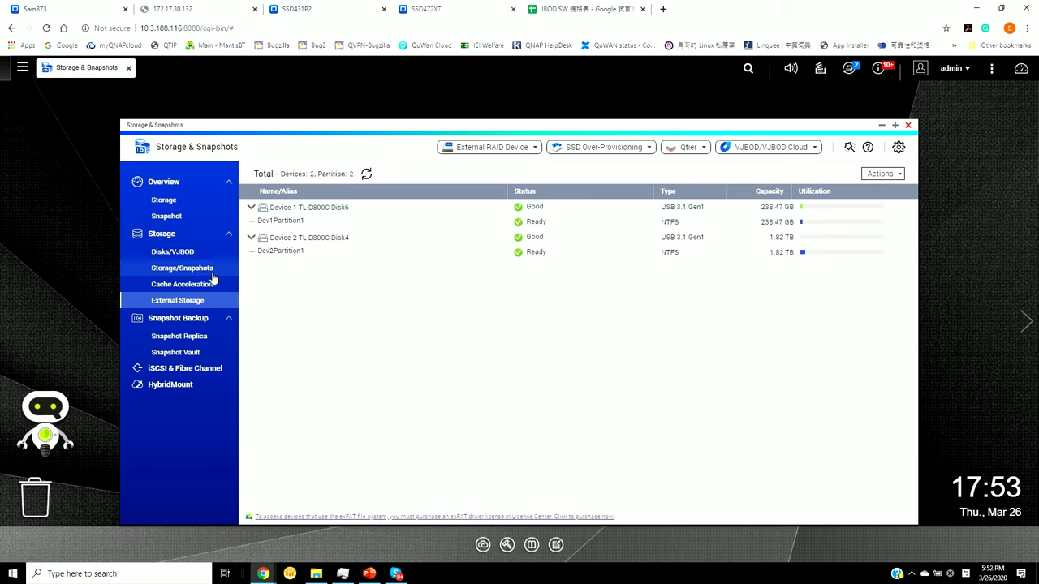
{"action": "left_click", "coordinate": [191, 254]}
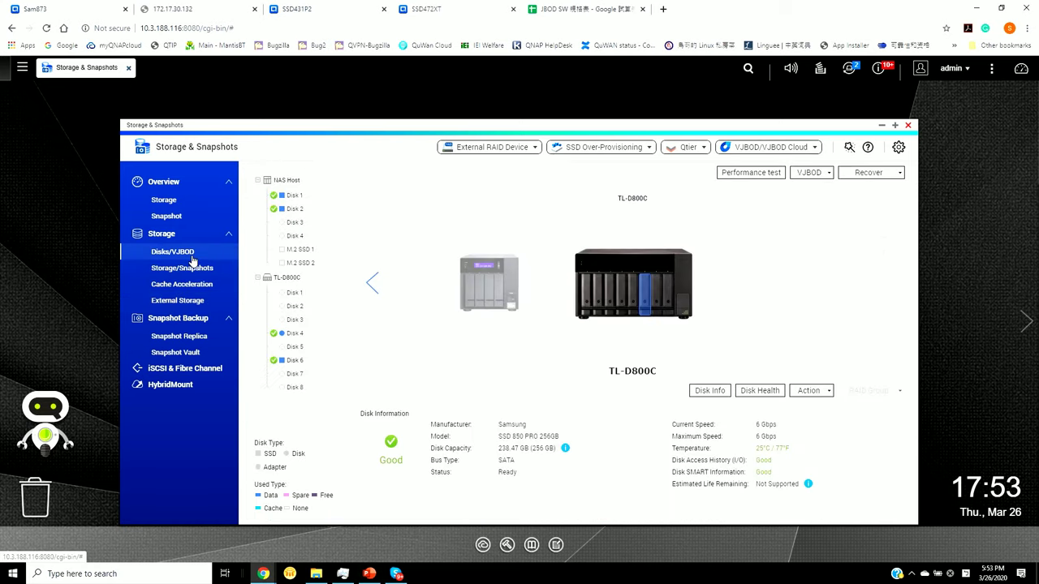
Open File Station, dismiss the exFAT license offer, and show the contents of Dev1Partition1
{"action": "left_click", "coordinate": [22, 68]}
{"action": "left_click", "coordinate": [74, 367]}
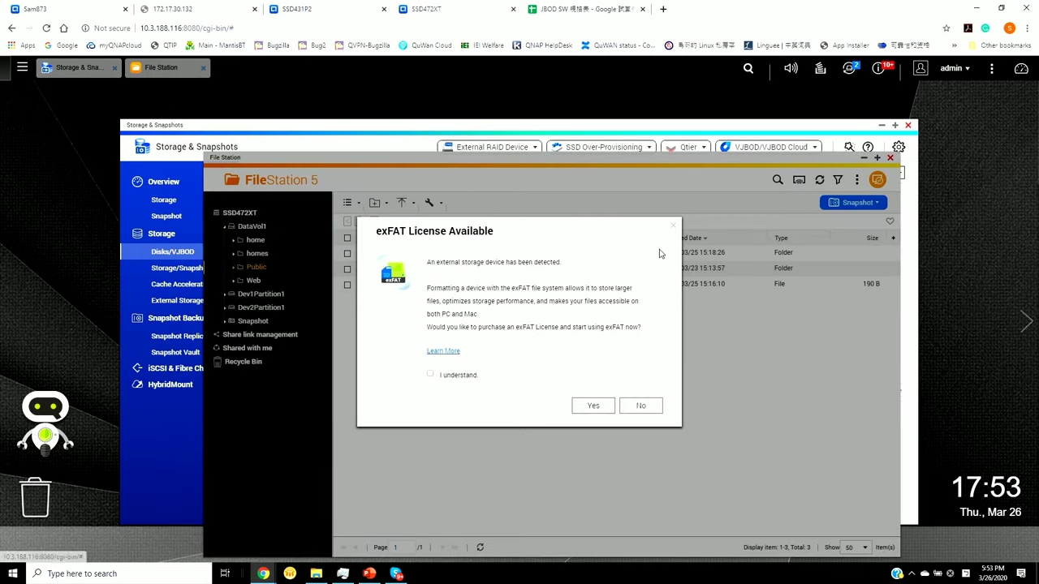
{"action": "left_click", "coordinate": [674, 233]}
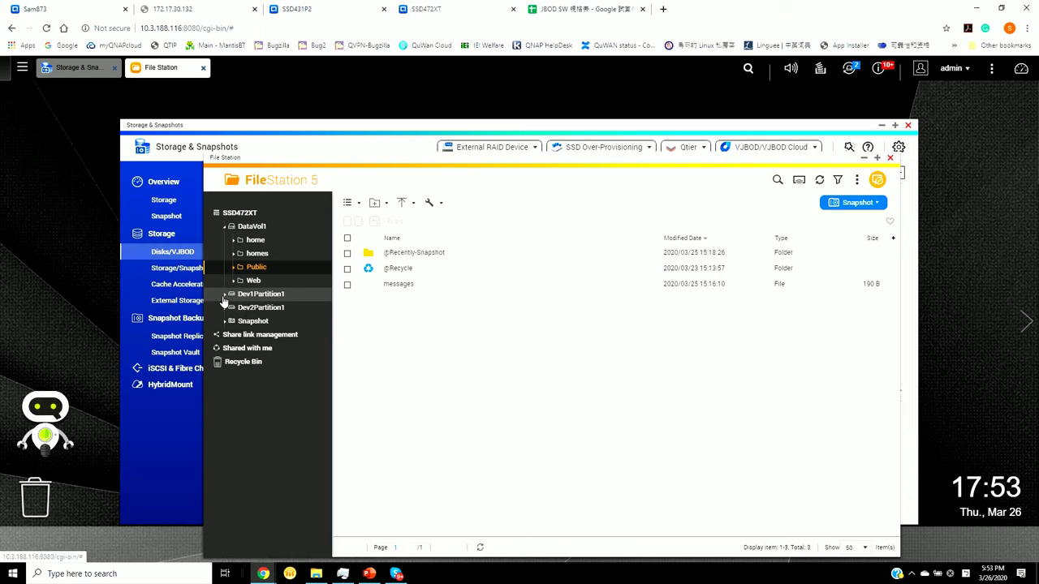
{"action": "left_click", "coordinate": [225, 295]}
{"action": "left_click", "coordinate": [276, 296]}
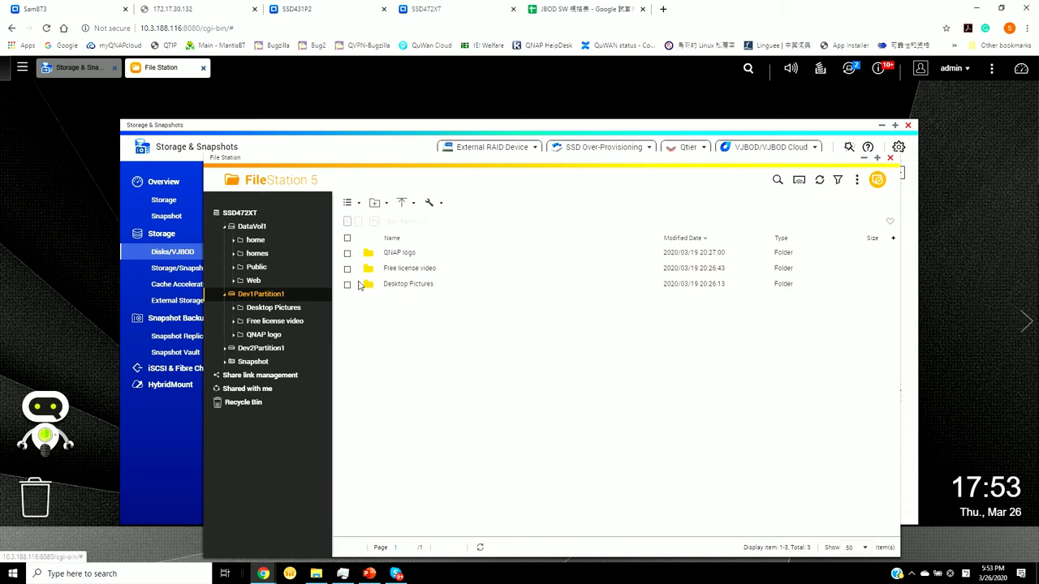
Look through the QNAP logo, Free license video and Desktop Pictures folders on Dev1Partition1
{"action": "left_click", "coordinate": [409, 257]}
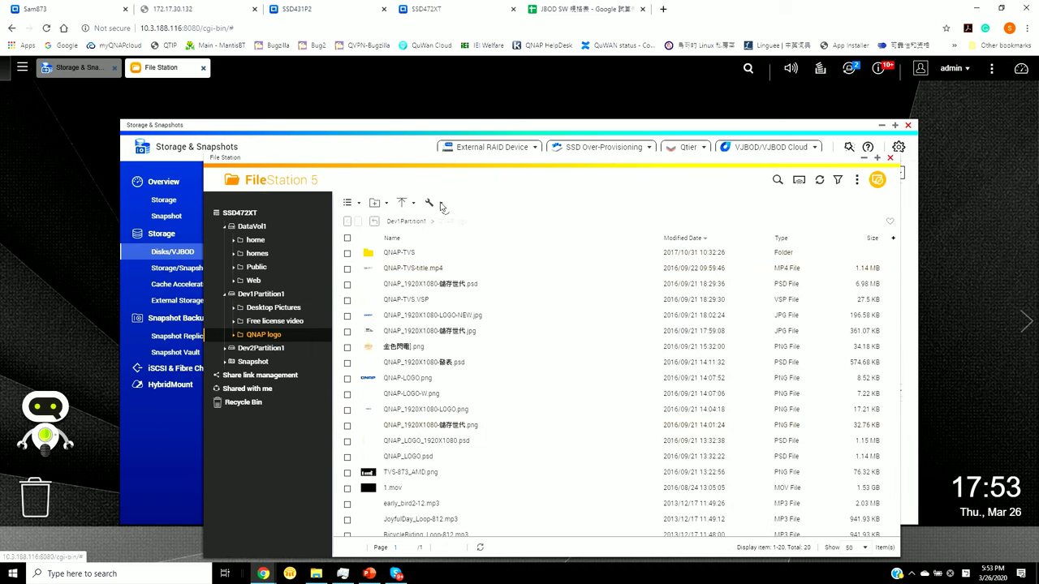
{"action": "left_click", "coordinate": [372, 223]}
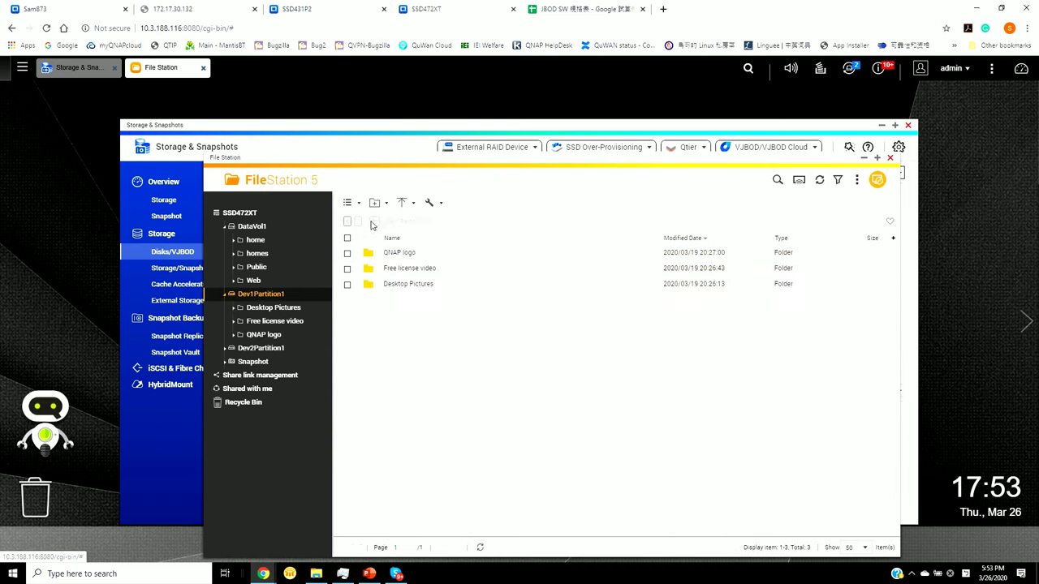
{"action": "left_click", "coordinate": [413, 271]}
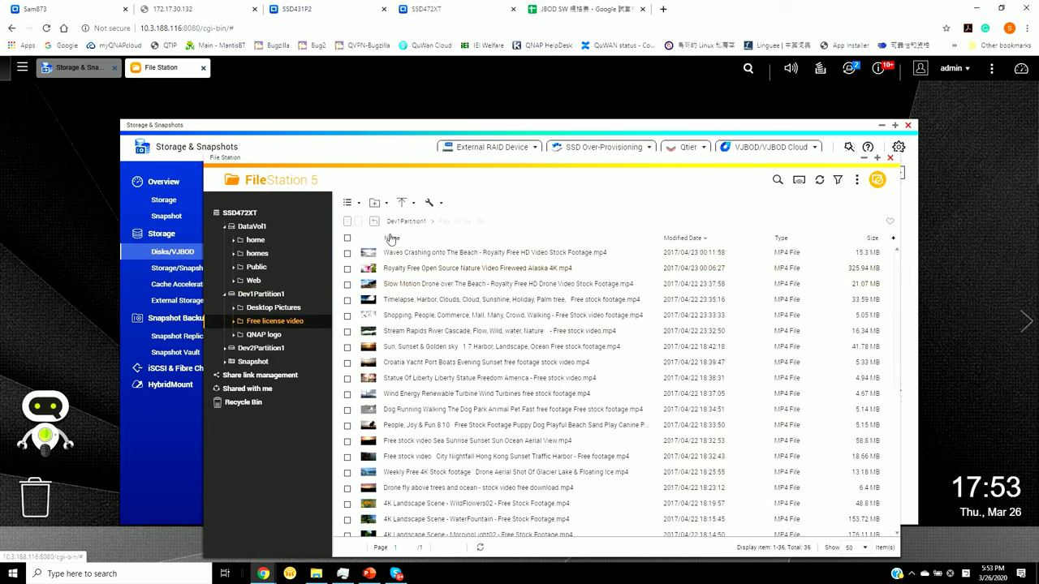
{"action": "left_click", "coordinate": [374, 223]}
{"action": "left_click", "coordinate": [419, 287]}
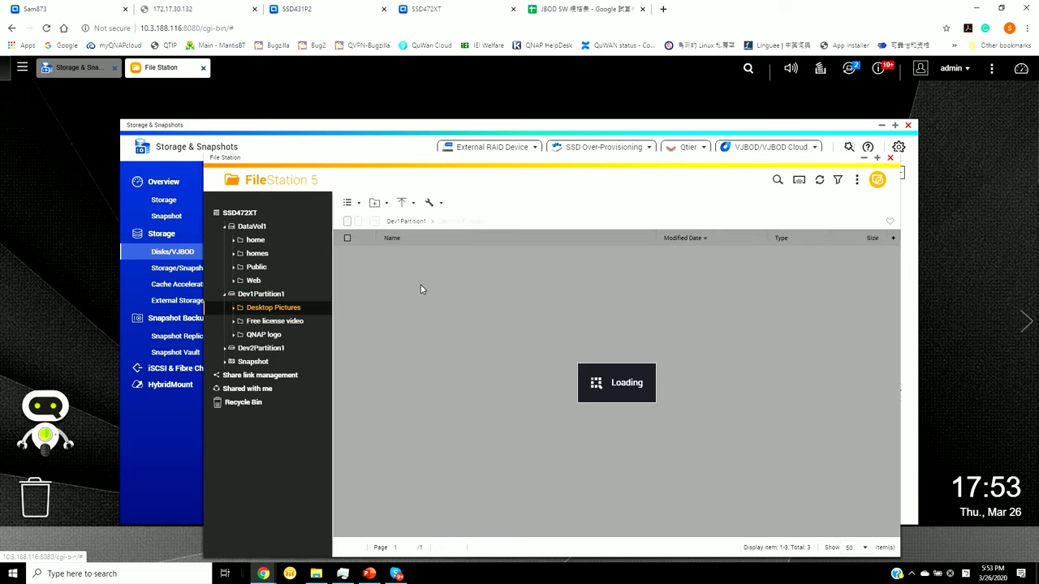
{"action": "left_click", "coordinate": [301, 322]}
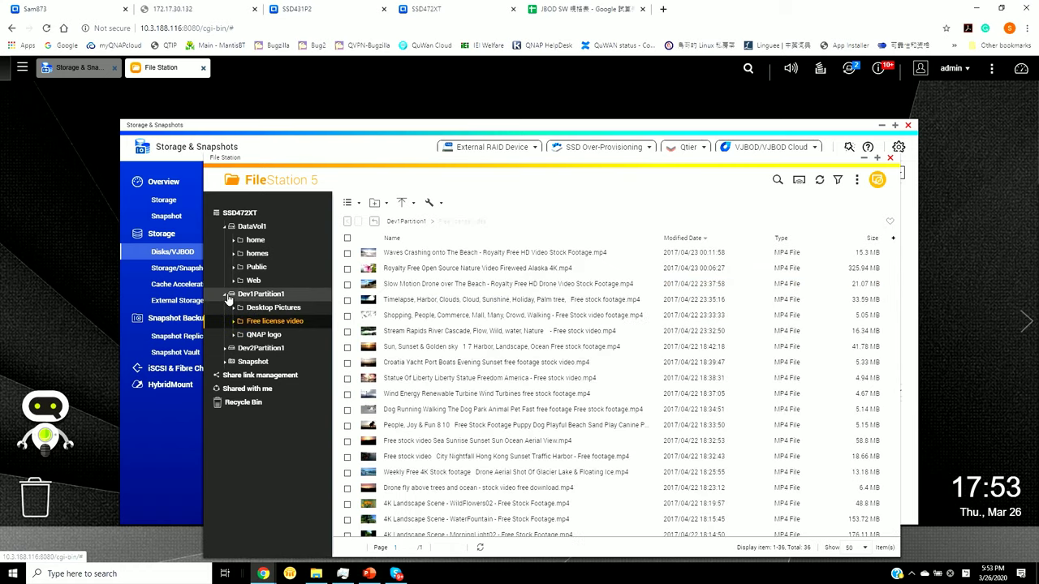
View the contents of Dev2Partition1 and collapse the Dev1Partition1 and DataVol1 folder trees
{"action": "left_click", "coordinate": [227, 296]}
{"action": "left_click", "coordinate": [268, 308]}
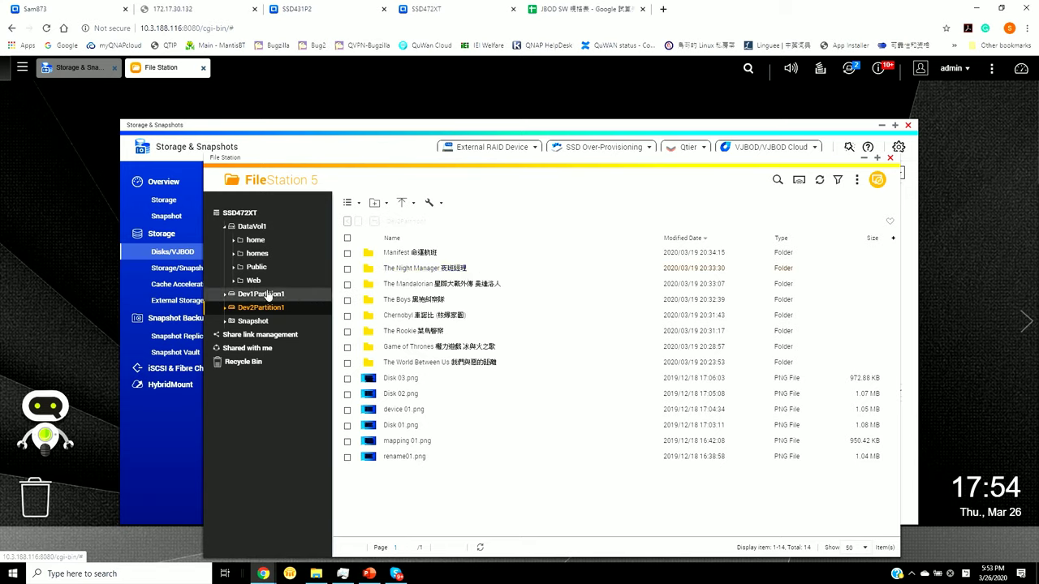
{"action": "left_click", "coordinate": [224, 227]}
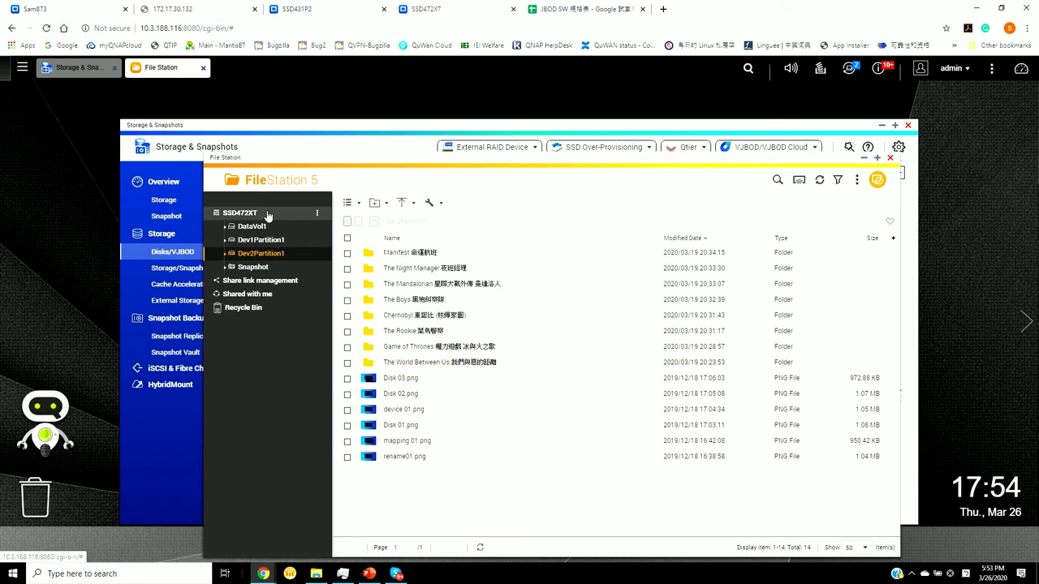
{"action": "left_click", "coordinate": [162, 234]}
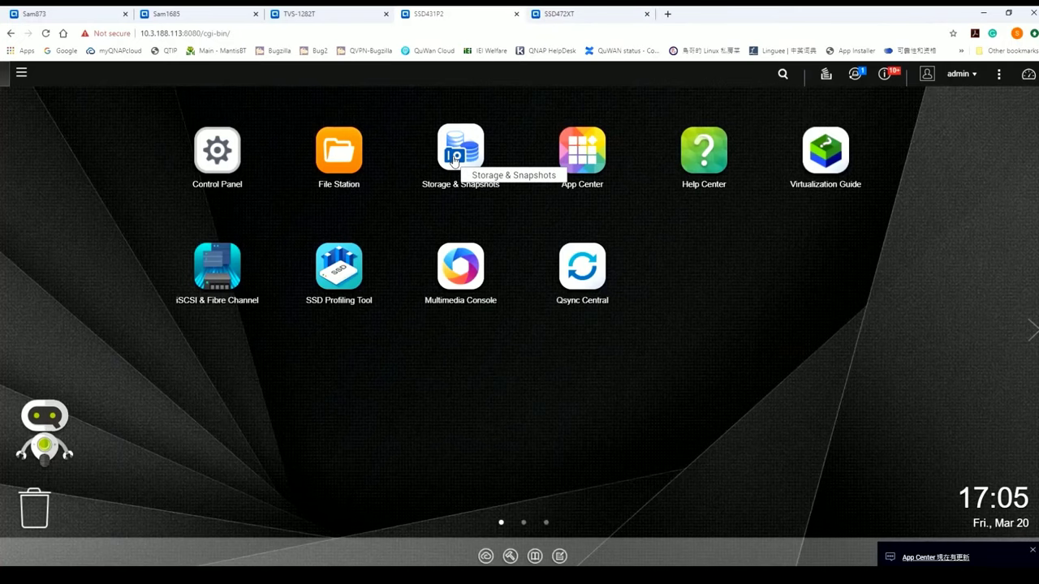
Open Storage & Snapshots on the SSD431P2 NAS and review the disks of the NAS Host and TL-D800C enclosures
{"action": "left_click", "coordinate": [453, 161]}
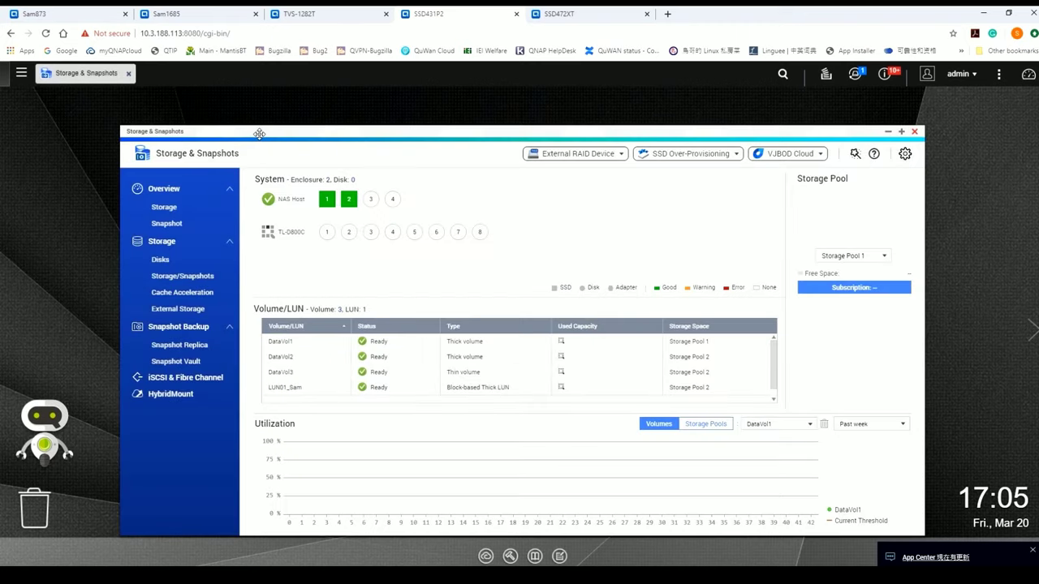
{"action": "left_click_drag", "start_coordinate": [271, 135], "coordinate": [296, 136]}
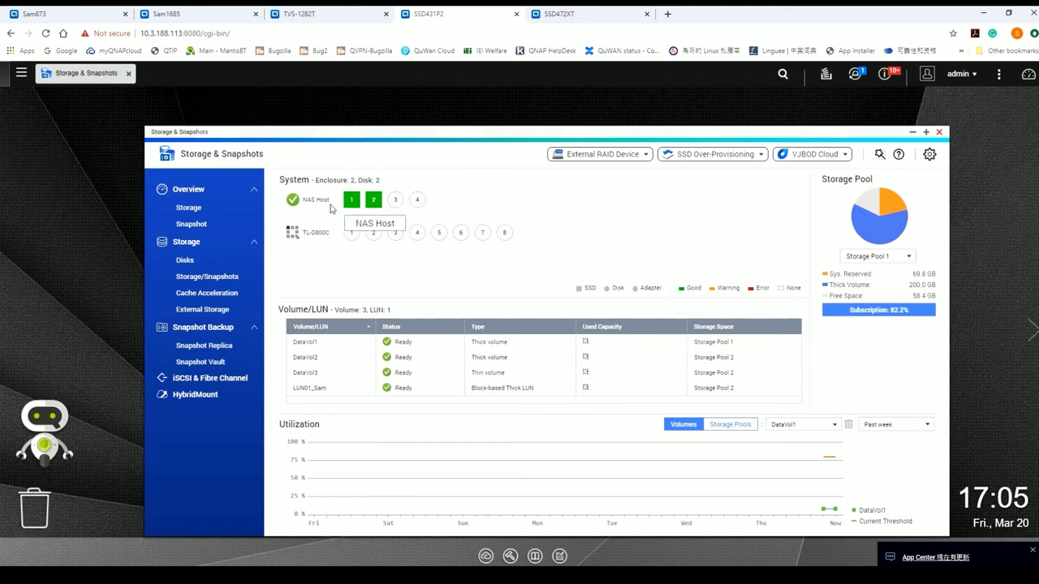
{"action": "mouse_move", "coordinate": [369, 200]}
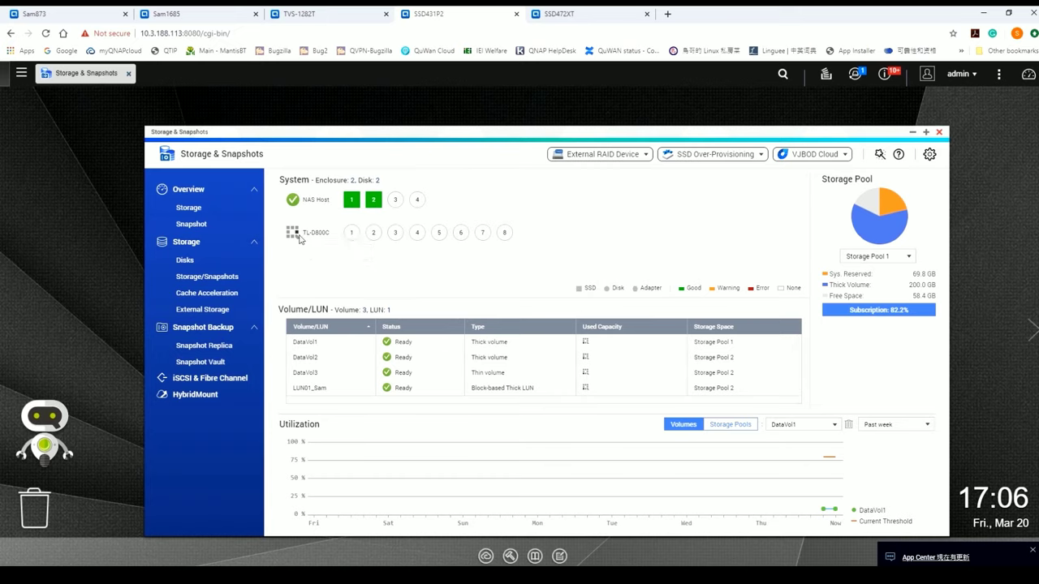
{"action": "mouse_move", "coordinate": [296, 237]}
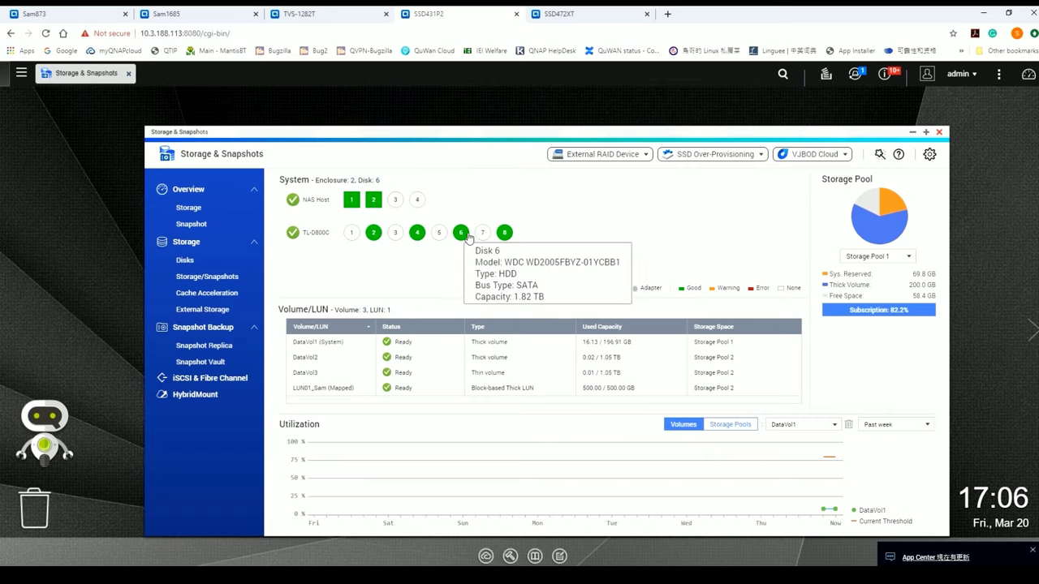
{"action": "mouse_move", "coordinate": [506, 233]}
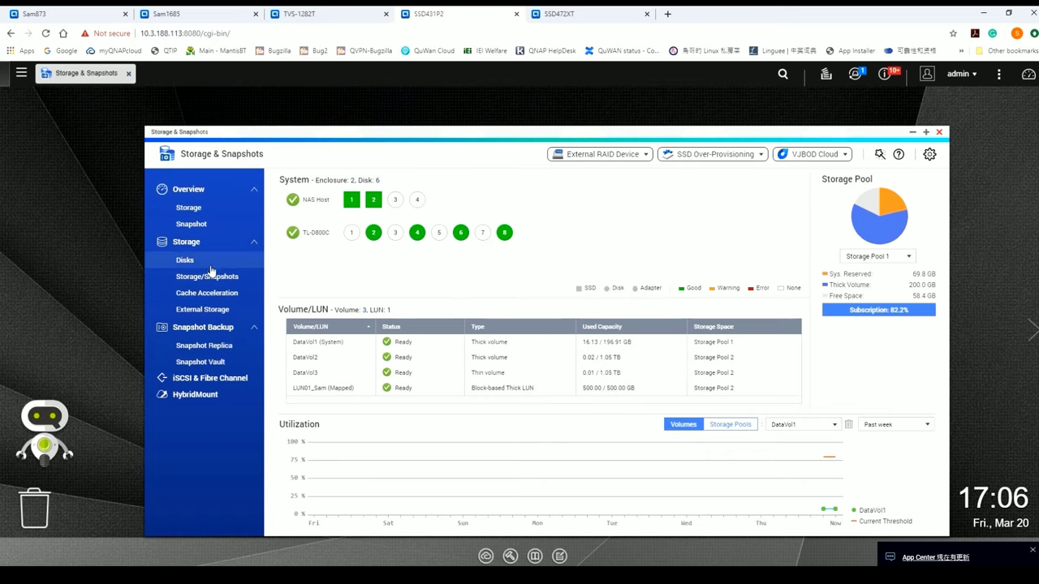
Inspect Disk 2 of the NAS Host and the details of Disk 2 and Disk 4 in the TL-D800C enclosure
{"action": "left_click", "coordinate": [238, 257]}
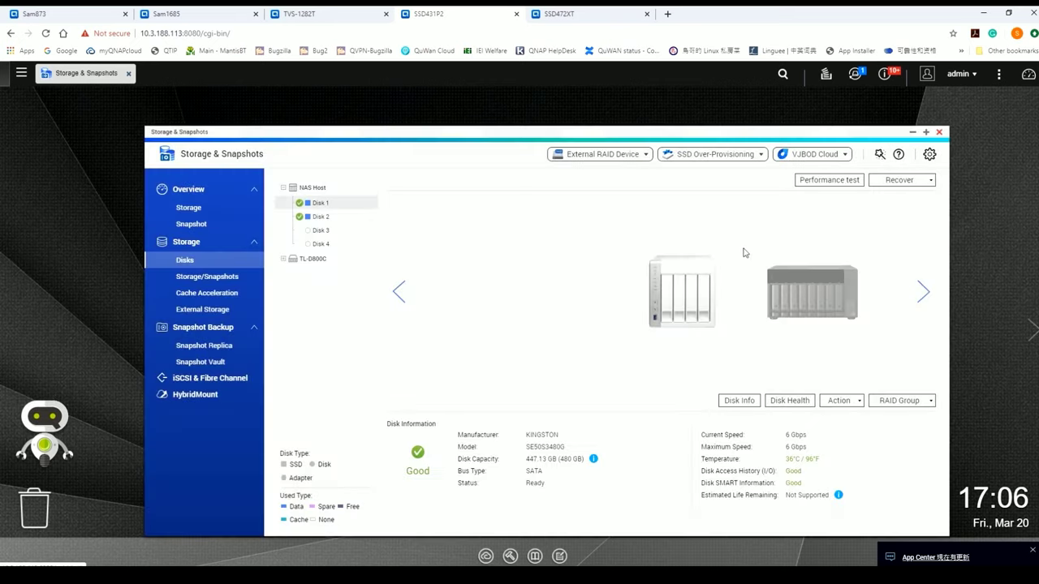
{"action": "left_click", "coordinate": [656, 303]}
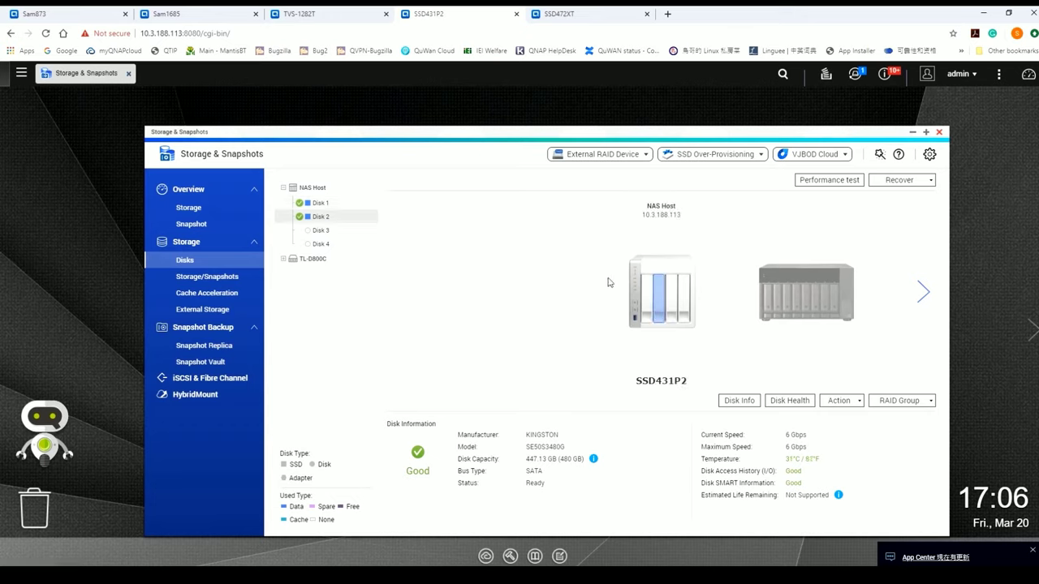
{"action": "left_click", "coordinate": [802, 290]}
{"action": "left_click", "coordinate": [317, 263]}
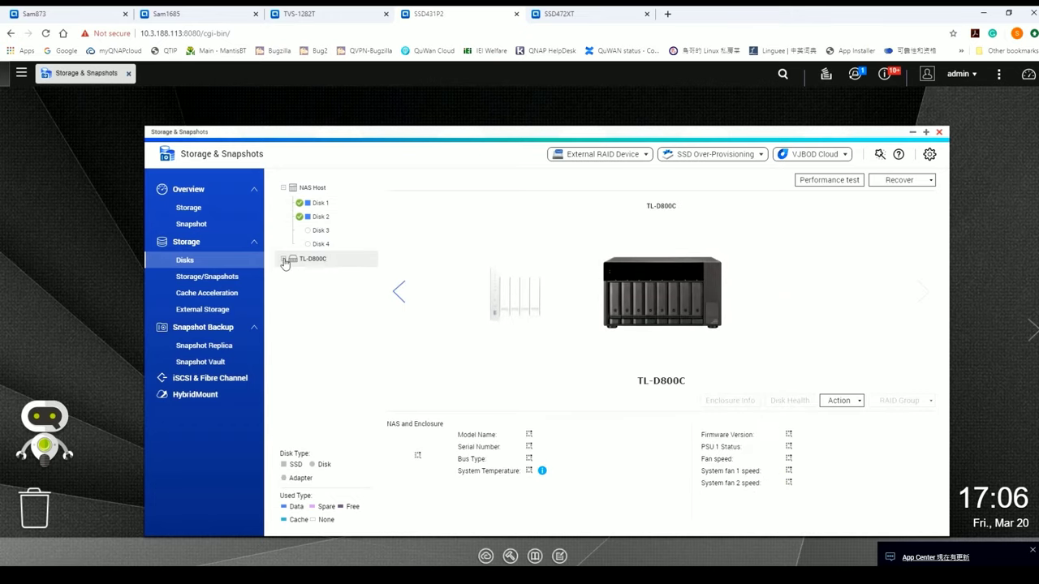
{"action": "left_click", "coordinate": [320, 288]}
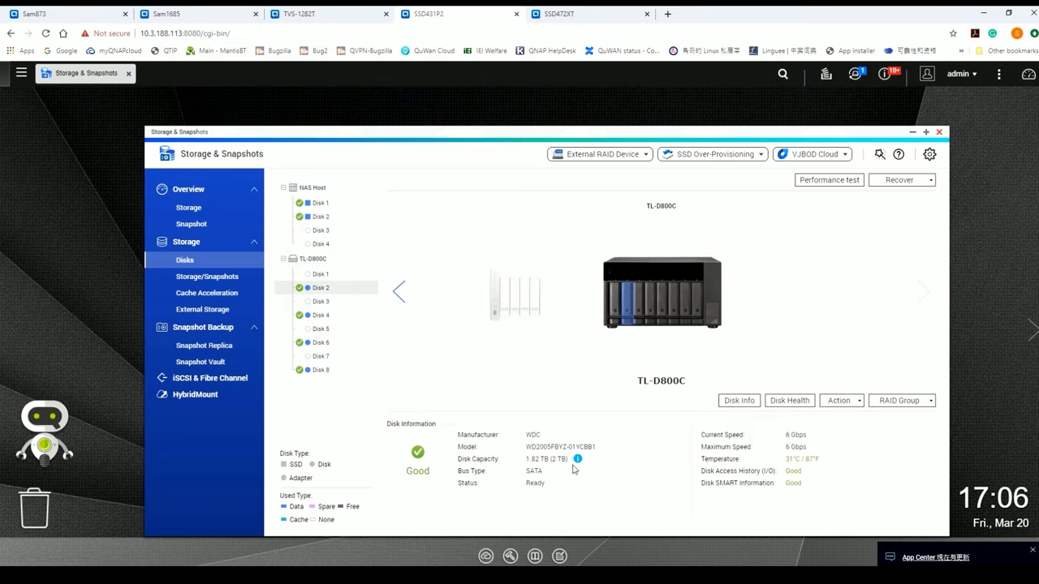
{"action": "left_click", "coordinate": [321, 315]}
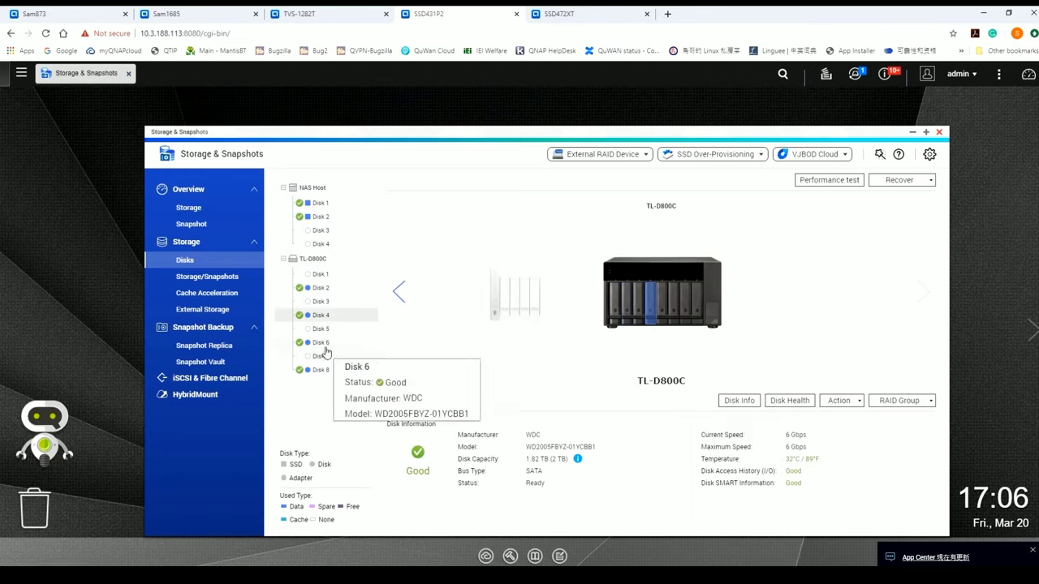
Inspect Disk 6 and Disk 8 in the TL-D800C enclosure and view the details of RAID Group 2
{"action": "left_click", "coordinate": [325, 346]}
{"action": "left_click", "coordinate": [321, 375]}
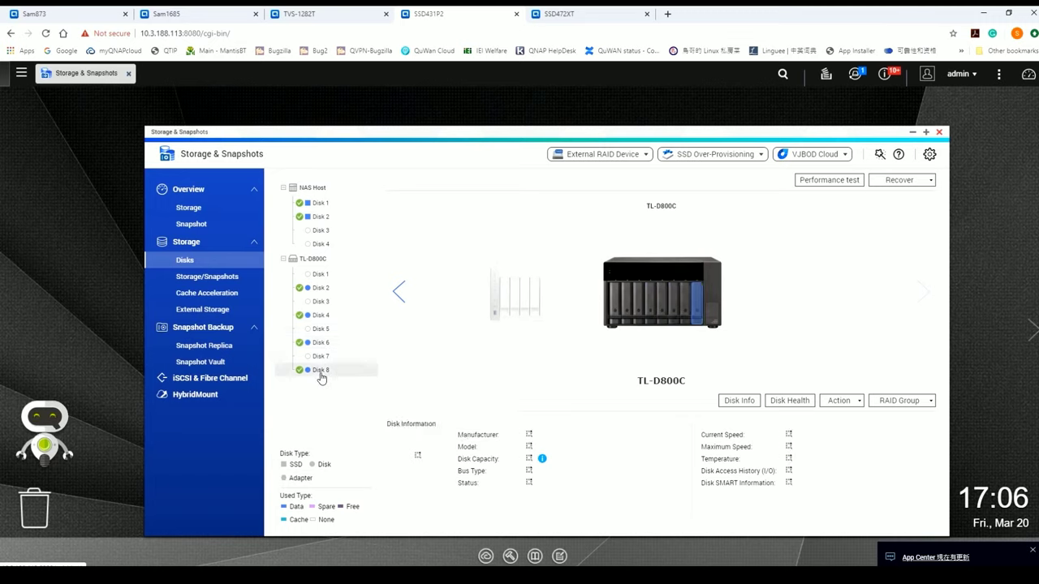
{"action": "left_click", "coordinate": [909, 404]}
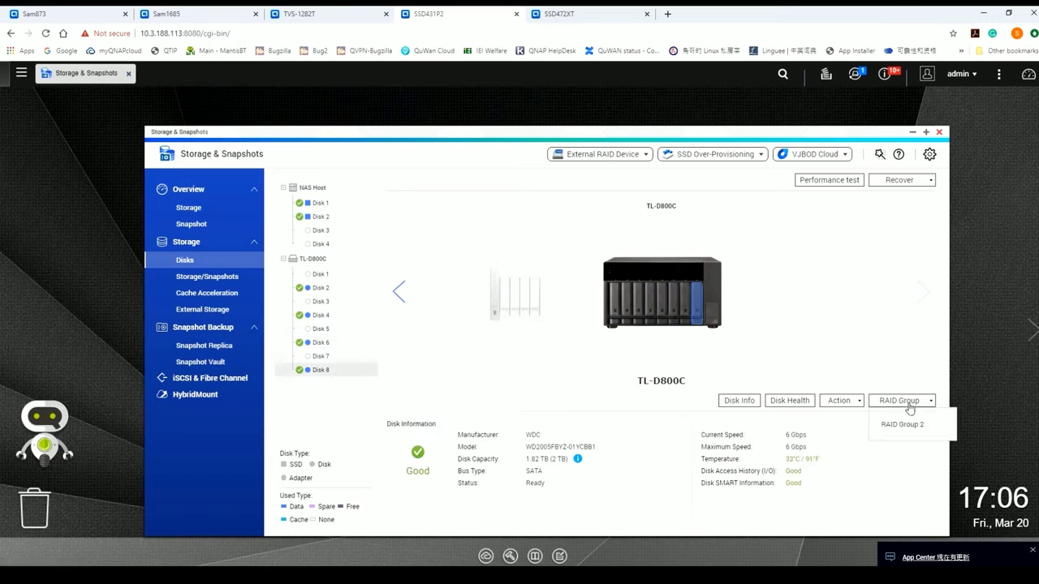
{"action": "left_click", "coordinate": [910, 426]}
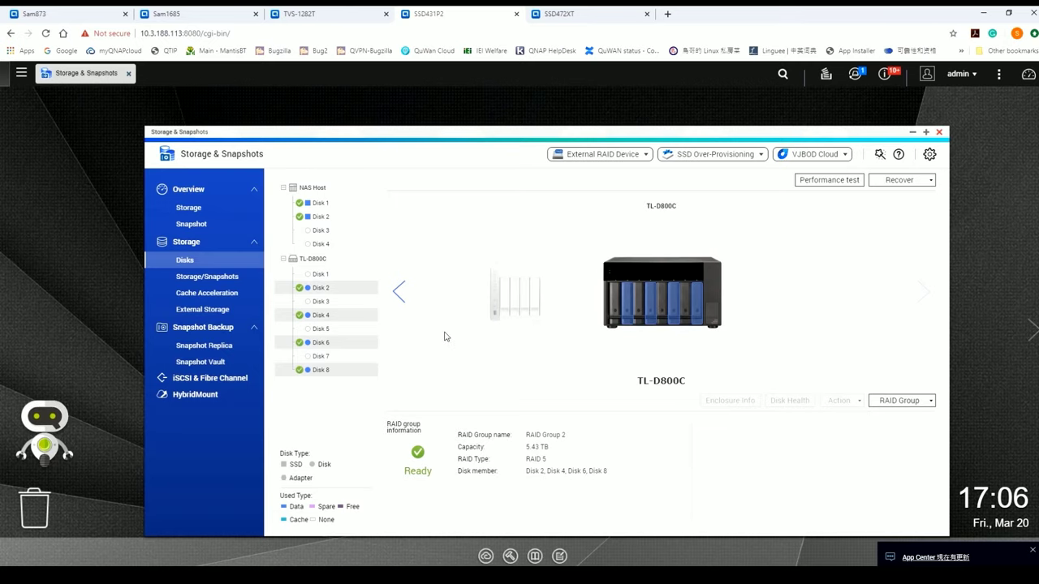
Review the volumes and LUN in Storage Pool 2 and look at the DataVol2 management details
{"action": "left_click", "coordinate": [222, 276]}
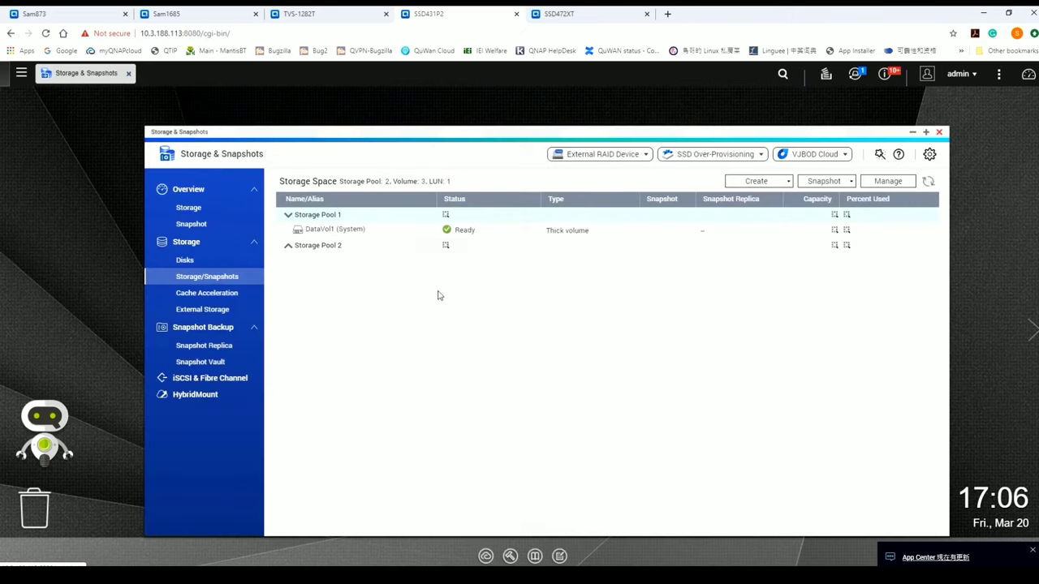
{"action": "left_click", "coordinate": [287, 248]}
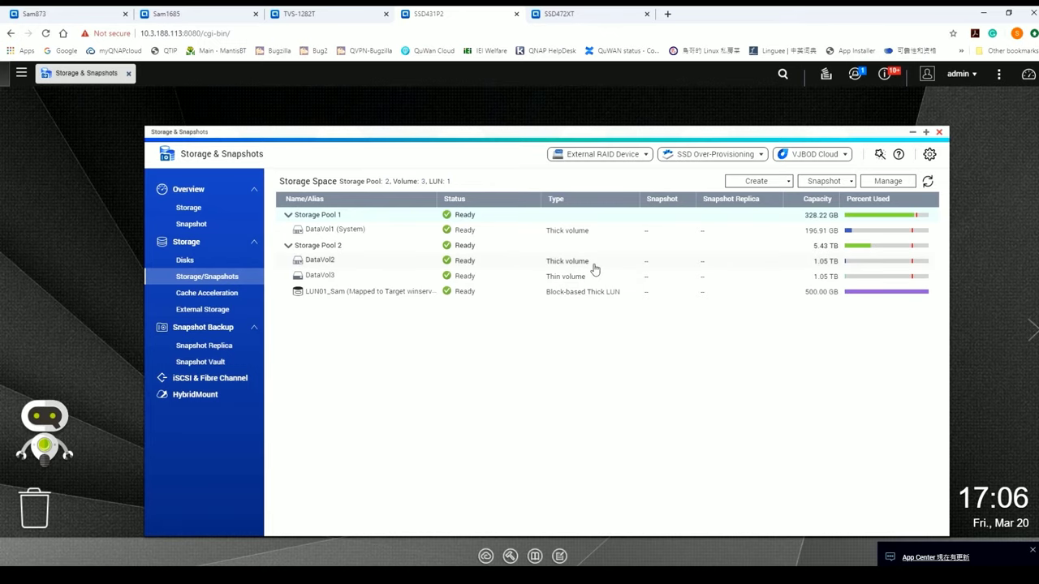
{"action": "double_click", "coordinate": [398, 266]}
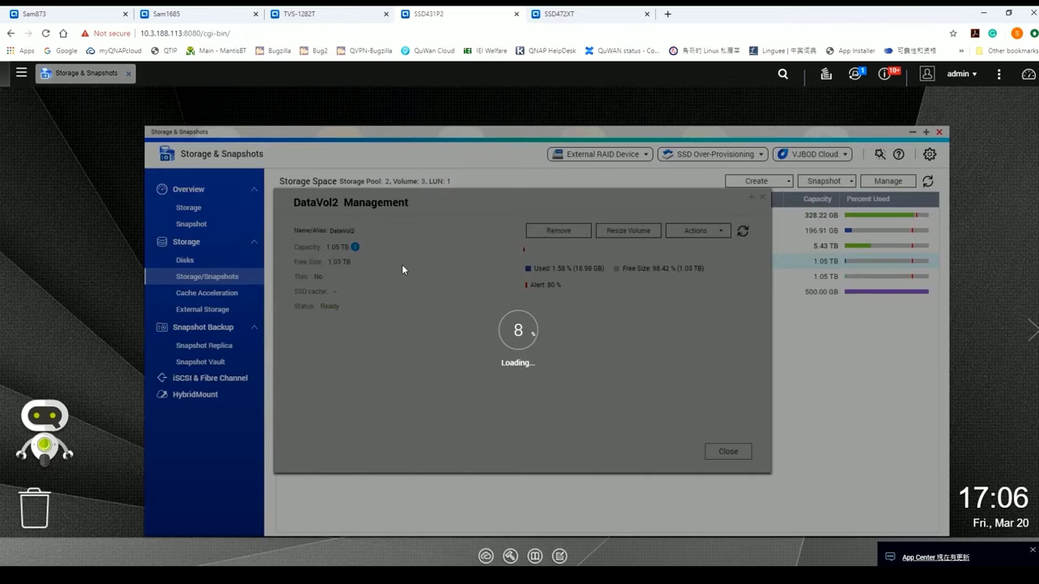
{"action": "left_click", "coordinate": [763, 199]}
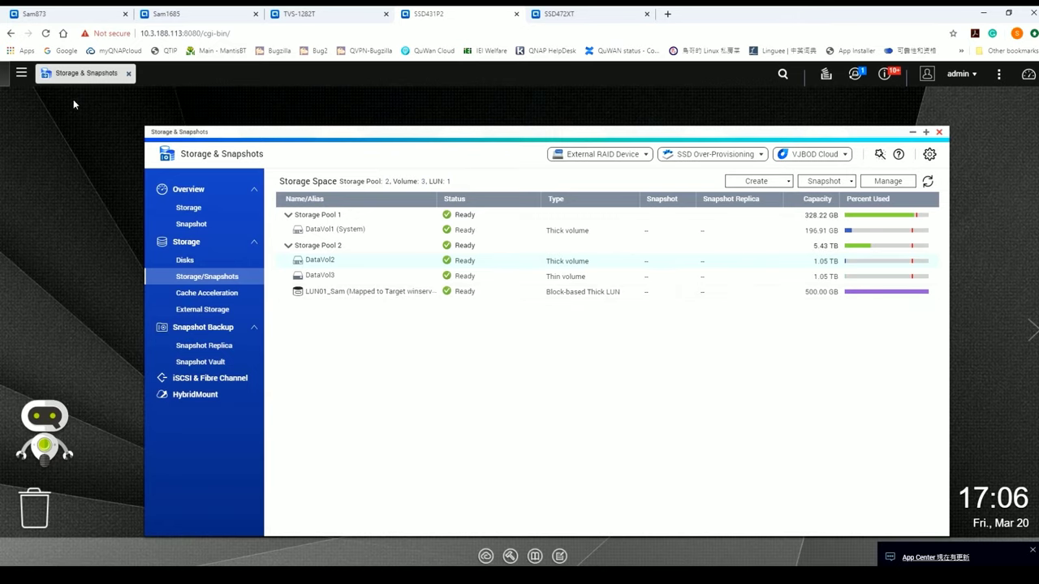
Browse the Photo and PM spec folders on DataVol3 in File Station and collapse the DataVol2 and DataVol3 trees
{"action": "left_click", "coordinate": [22, 74]}
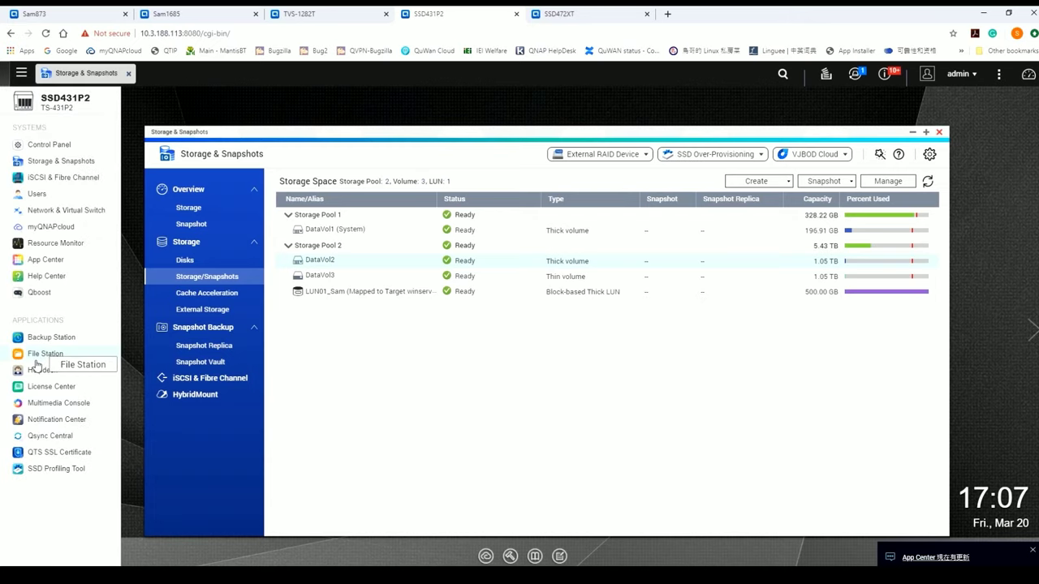
{"action": "left_click", "coordinate": [38, 354]}
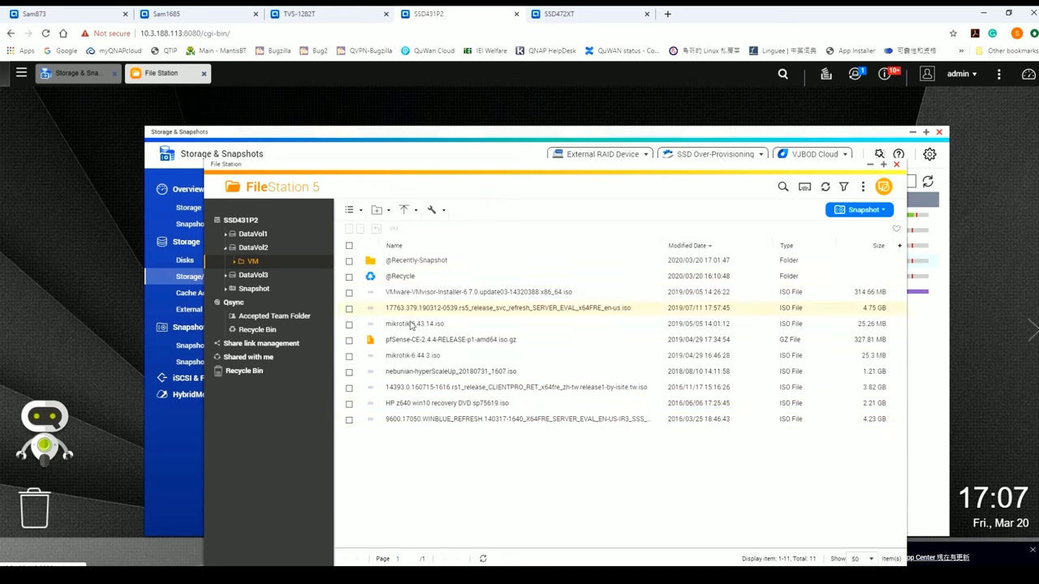
{"action": "left_click", "coordinate": [267, 277]}
{"action": "left_click", "coordinate": [271, 290]}
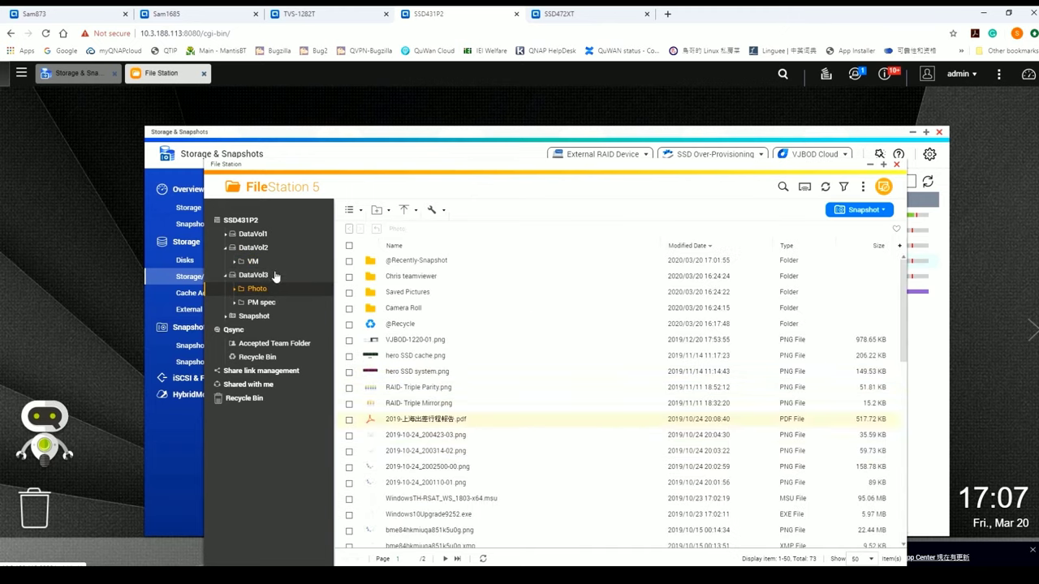
{"action": "scroll", "coordinate": [460, 403], "scroll_direction": "down", "scroll_amount": 6}
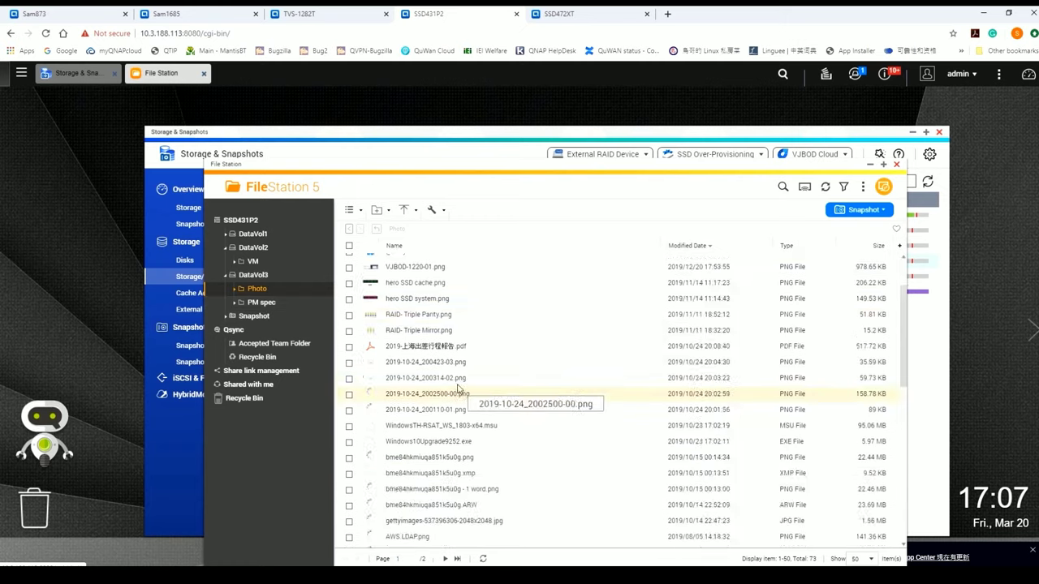
{"action": "left_click", "coordinate": [262, 303]}
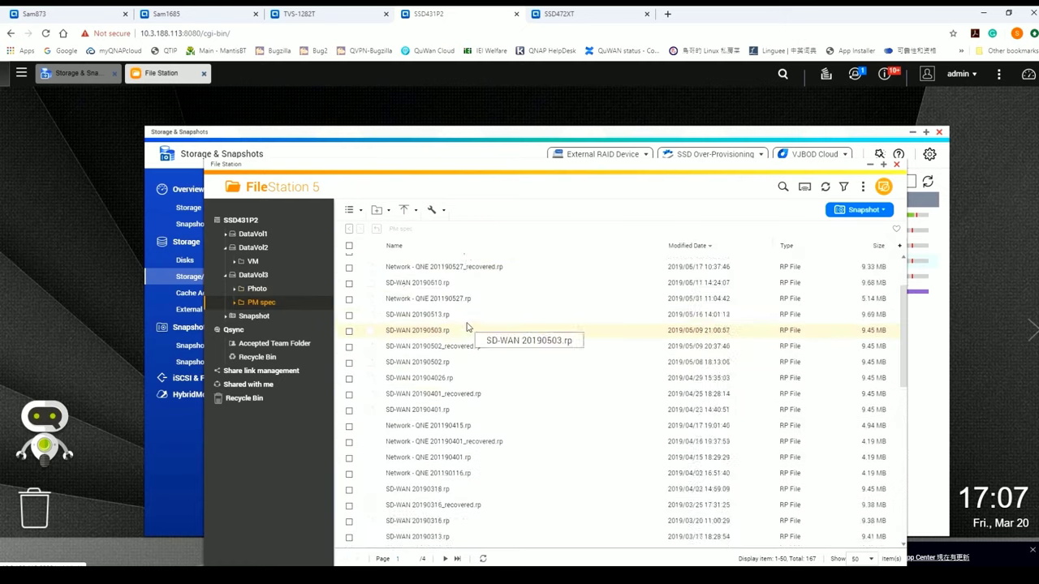
{"action": "scroll", "coordinate": [507, 450], "scroll_direction": "down", "scroll_amount": 4}
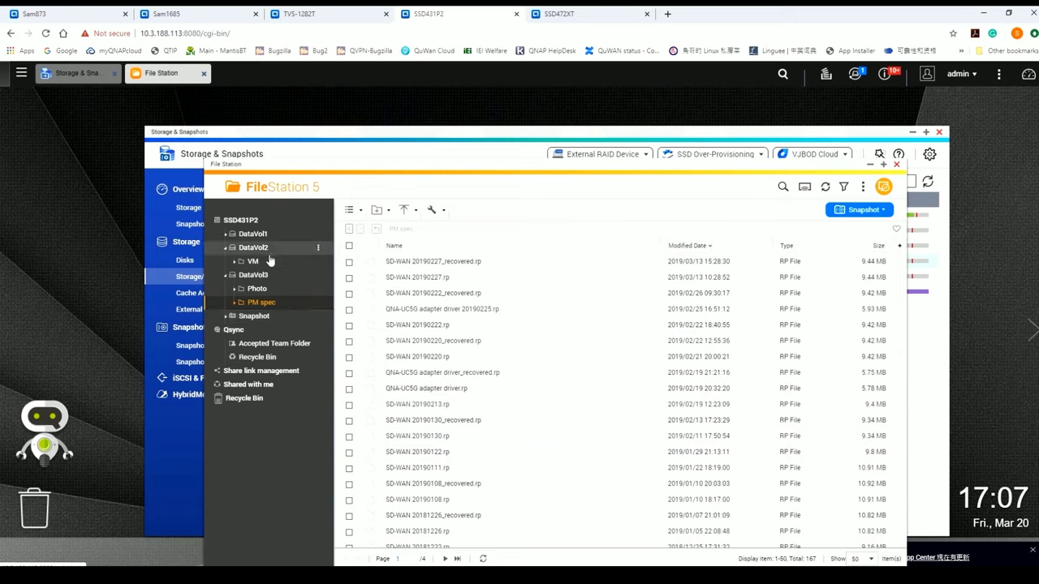
{"action": "left_click", "coordinate": [265, 250]}
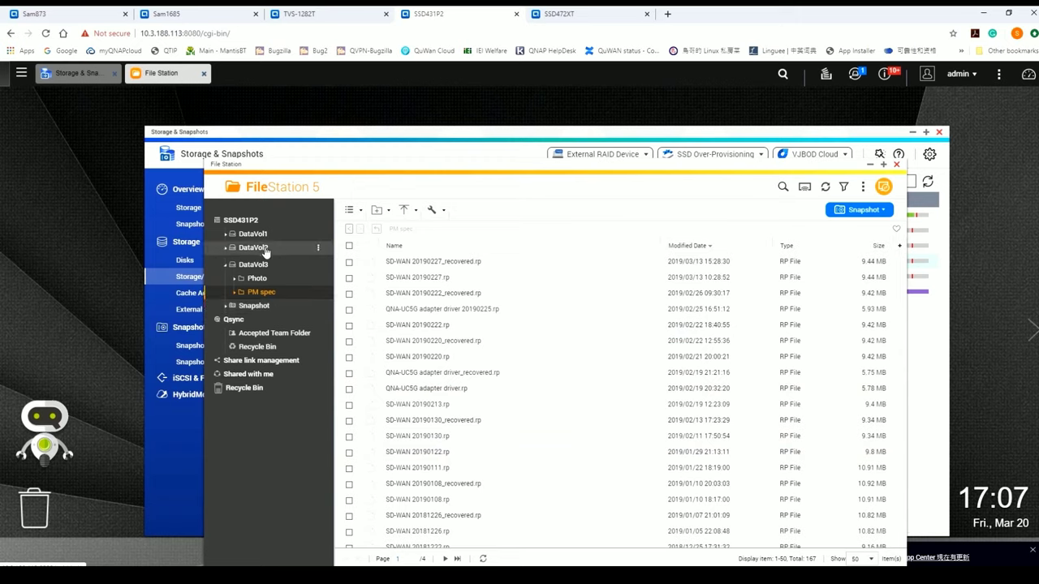
{"action": "left_click", "coordinate": [228, 263]}
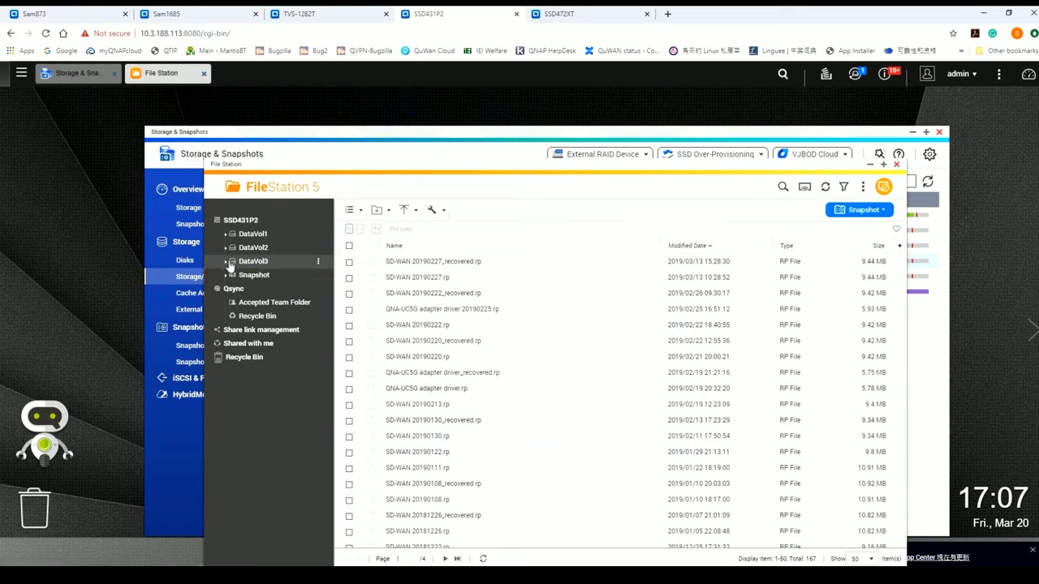
Bring Storage & Snapshots forward, check the disks of the SSD472XT NAS and return to the SSD431P2 NAS
{"action": "left_click", "coordinate": [175, 451]}
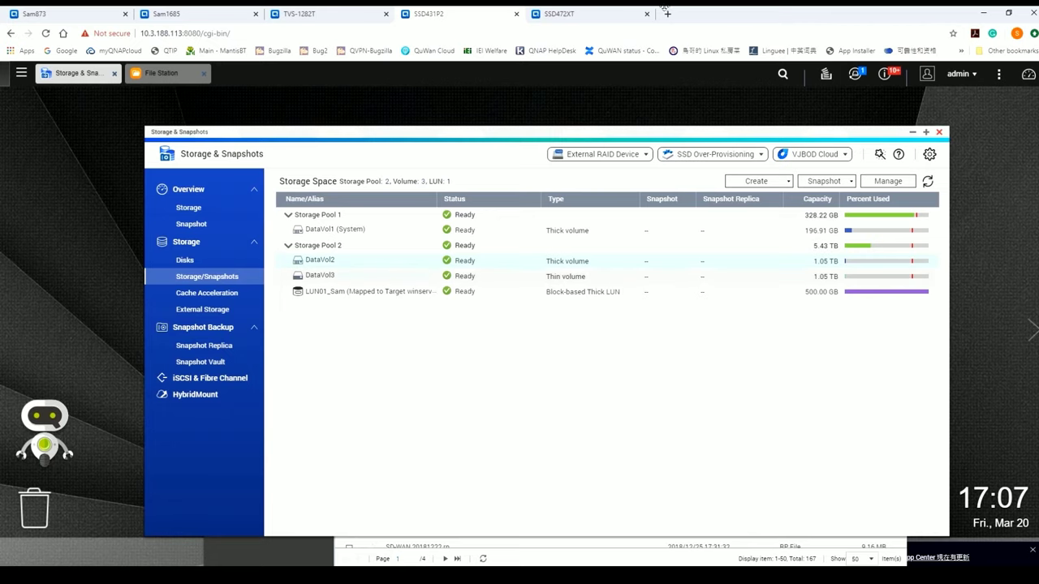
{"action": "left_click", "coordinate": [578, 13]}
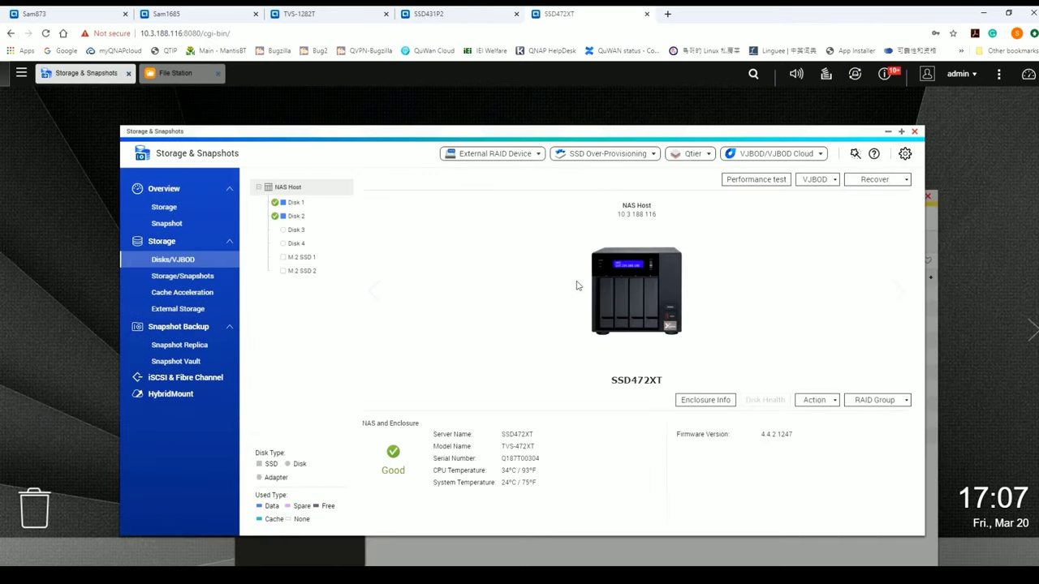
{"action": "left_click", "coordinate": [488, 9]}
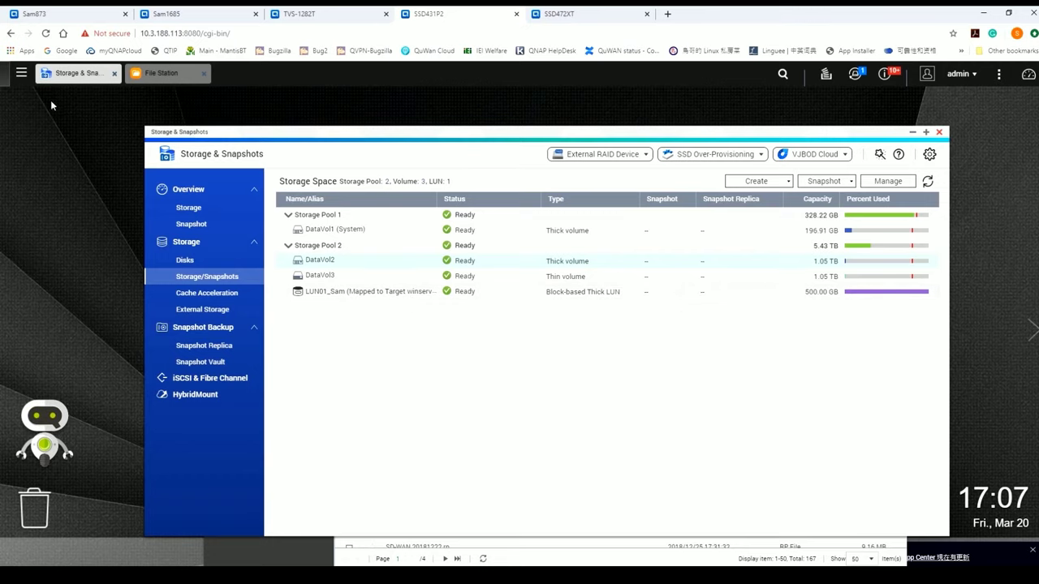
Disable the block-based LUN from Storage Pool 2 in iSCSI & Fibre Channel and accept disconnecting all connections
{"action": "left_click", "coordinate": [21, 73]}
{"action": "left_click", "coordinate": [41, 177]}
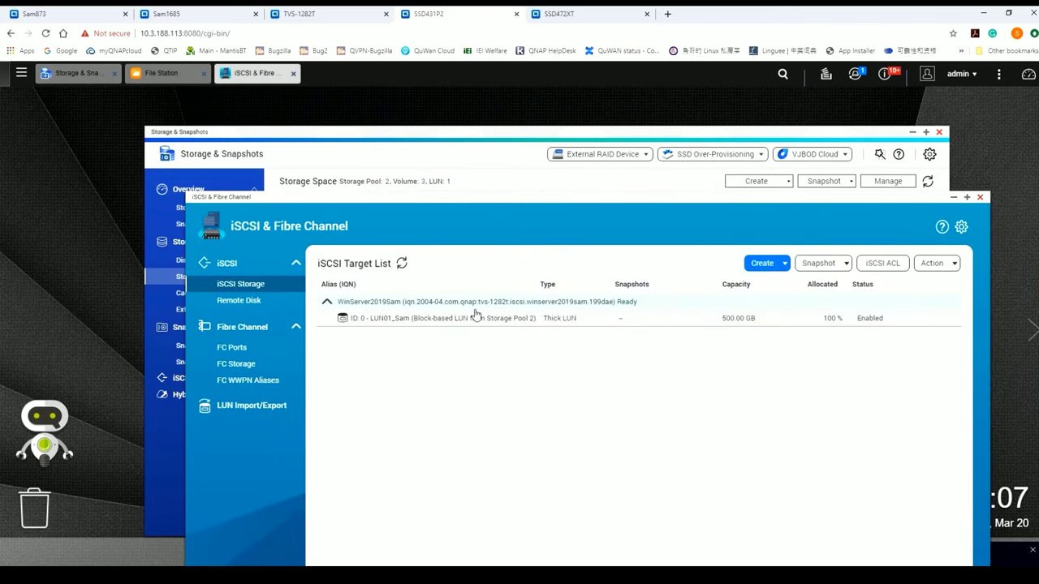
{"action": "right_click", "coordinate": [476, 321]}
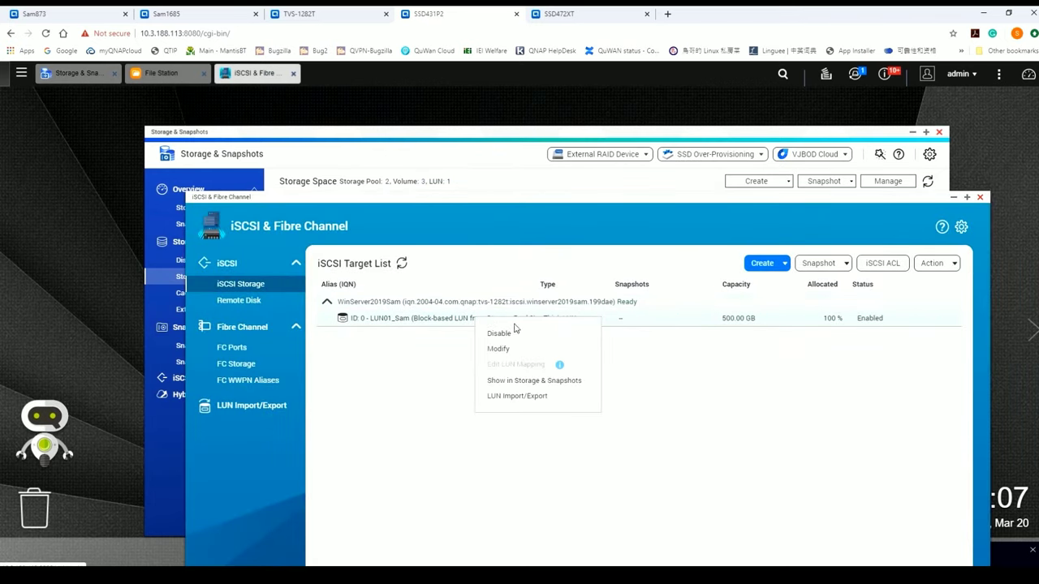
{"action": "left_click", "coordinate": [499, 333]}
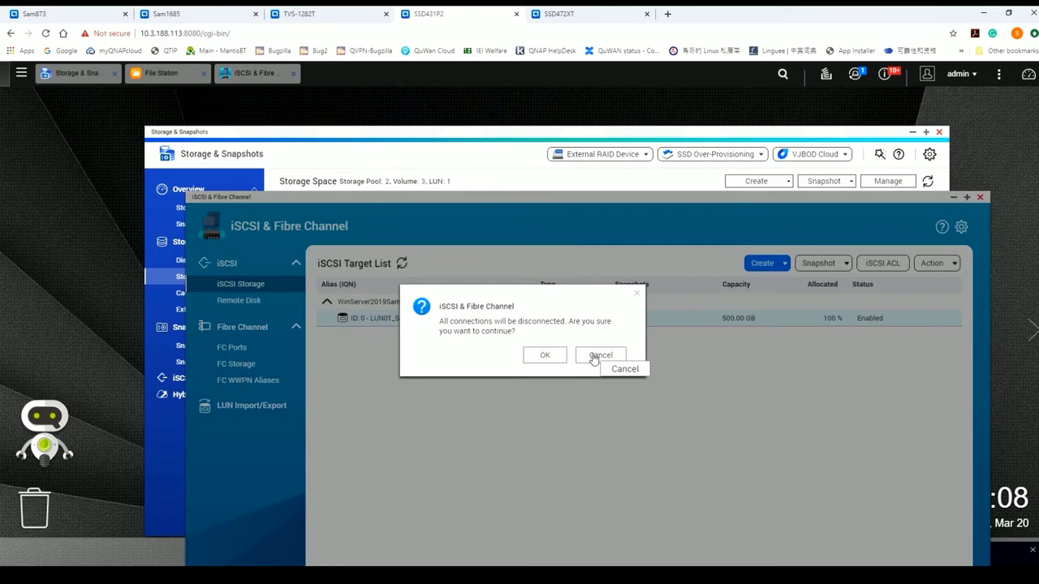
{"action": "left_click", "coordinate": [553, 361]}
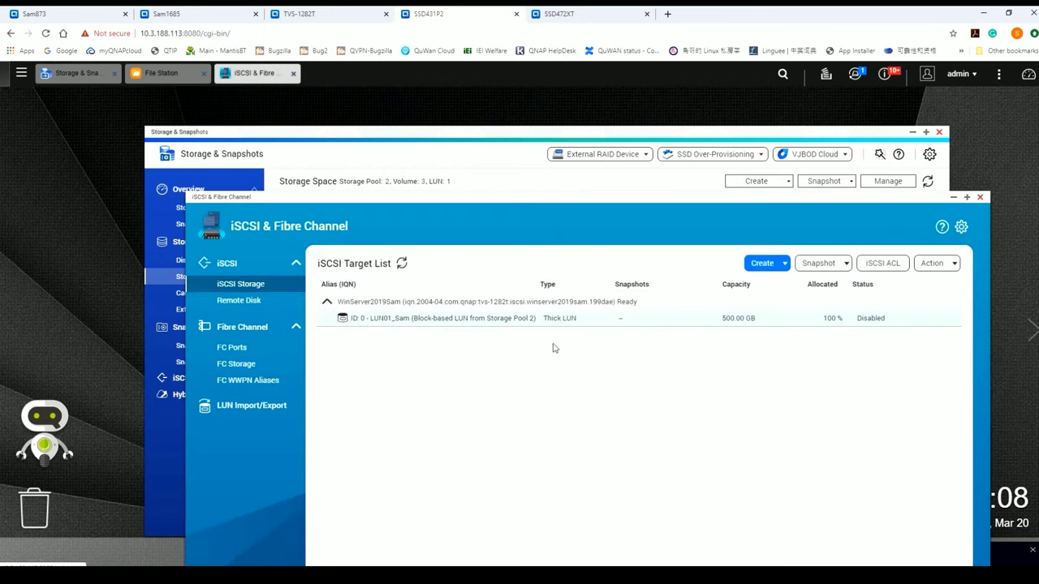
Deactivate the iSCSI target that holds the disabled LUN
{"action": "right_click", "coordinate": [515, 306]}
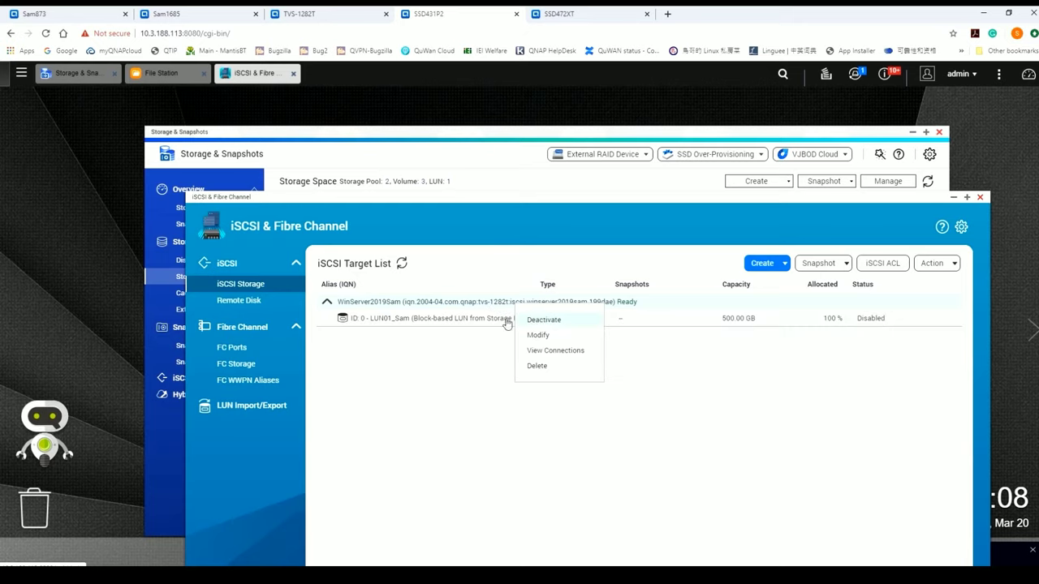
{"action": "left_click", "coordinate": [469, 318]}
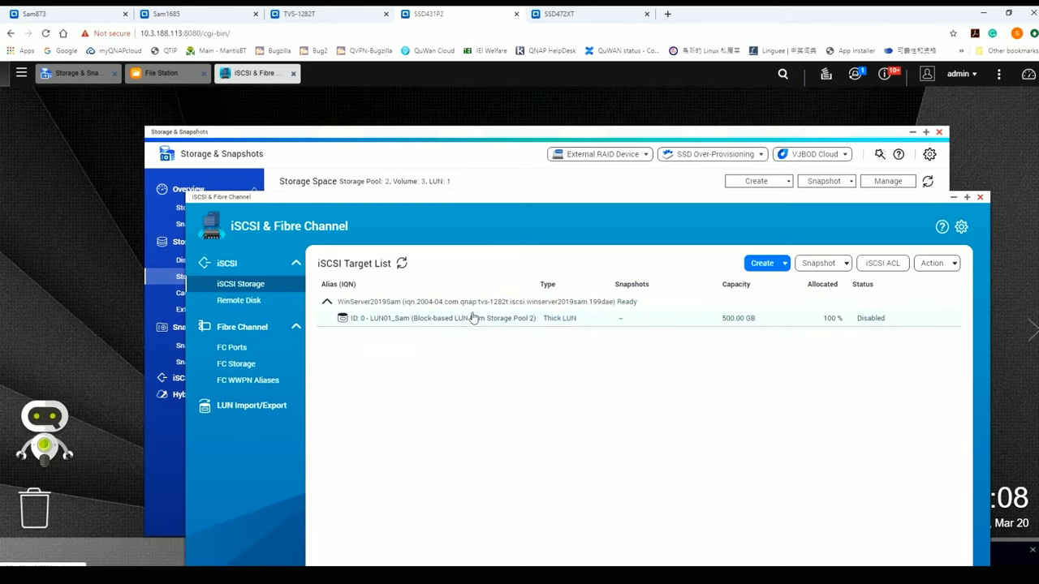
{"action": "right_click", "coordinate": [478, 302]}
{"action": "left_click", "coordinate": [515, 318]}
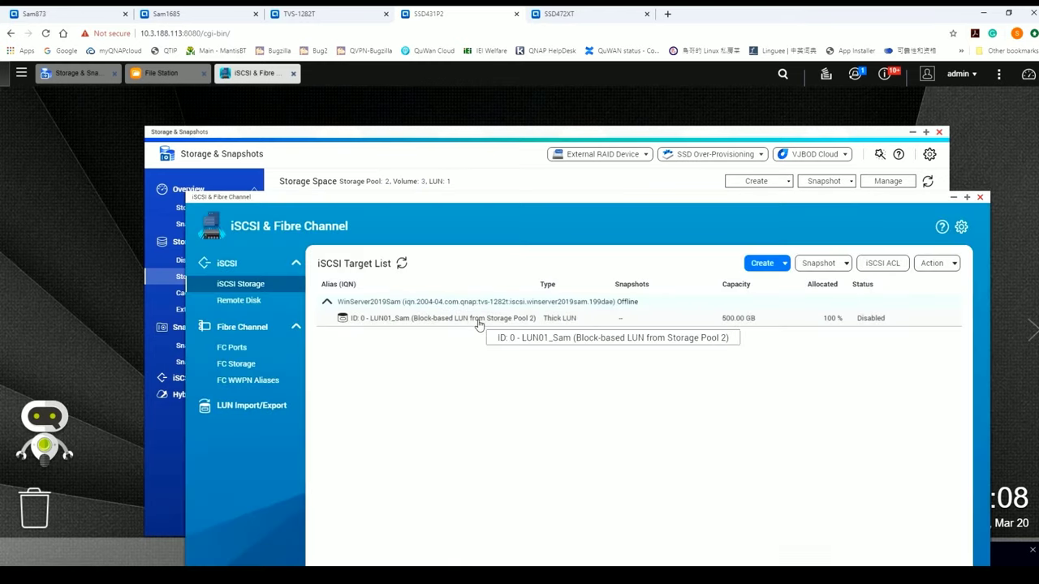
Edit the disabled LUN's mapping to unmap it from its current iSCSI target
{"action": "right_click", "coordinate": [479, 323]}
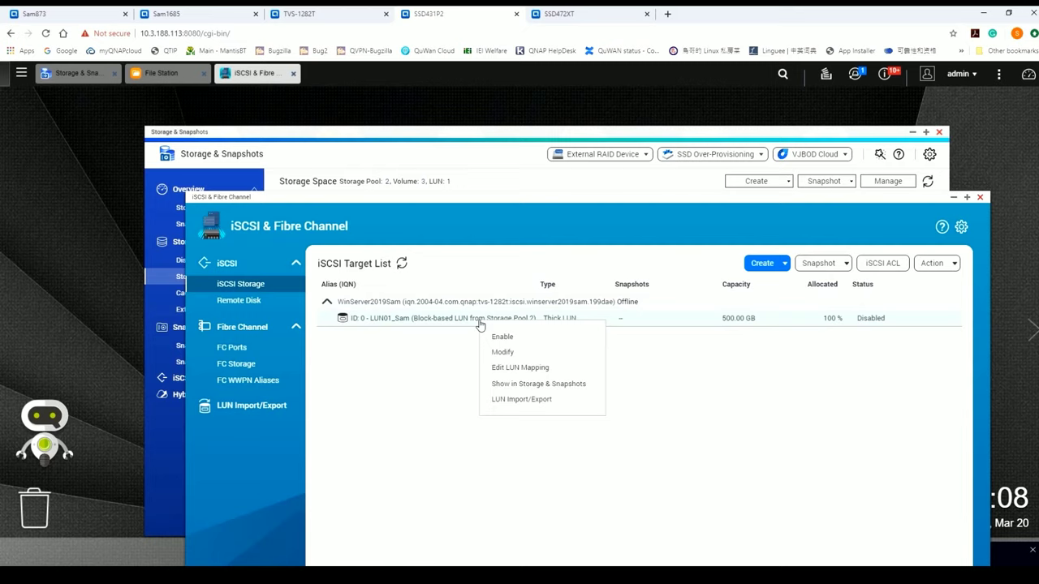
{"action": "left_click", "coordinate": [526, 367]}
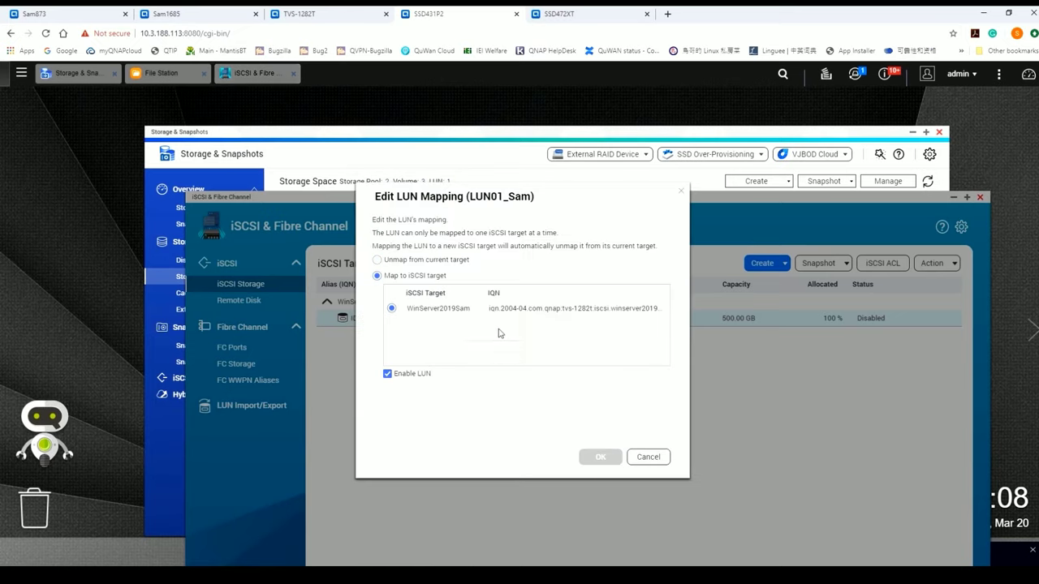
{"action": "left_click", "coordinate": [424, 261]}
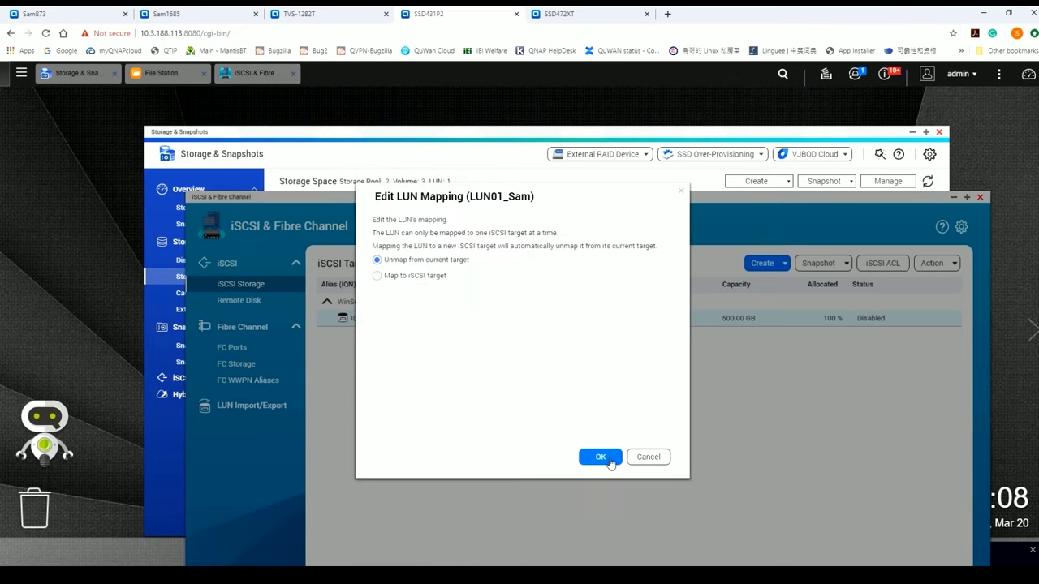
{"action": "left_click", "coordinate": [600, 457]}
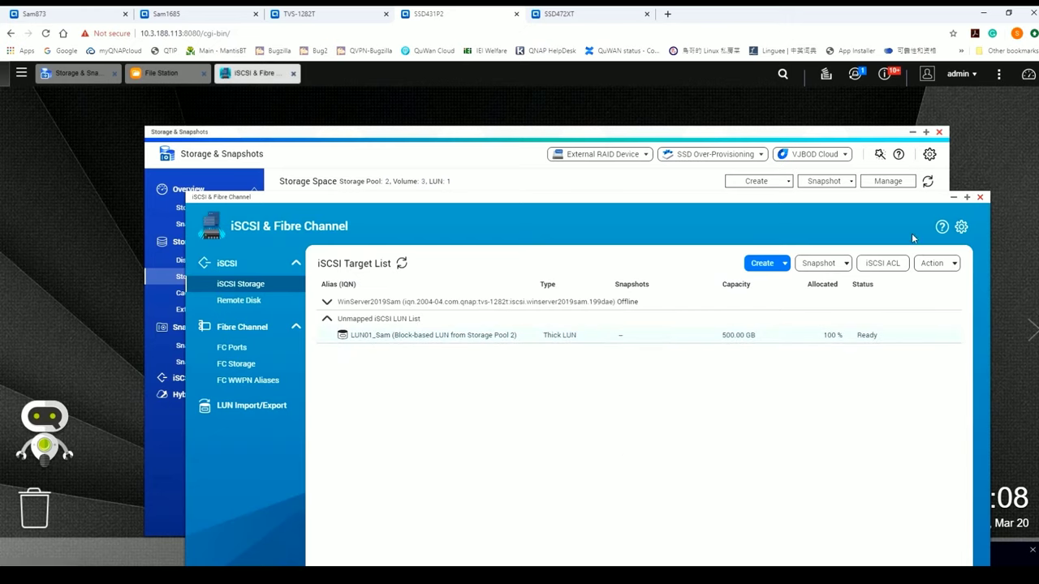
Close iSCSI & Fibre Channel and refresh the storage space list in Storage & Snapshots
{"action": "left_click", "coordinate": [981, 199]}
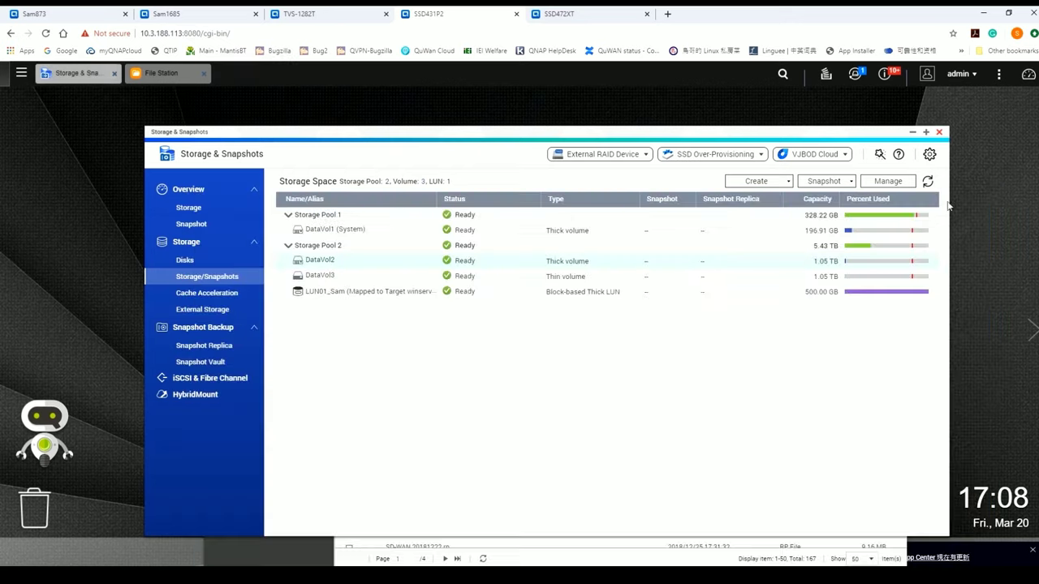
{"action": "left_click", "coordinate": [199, 276]}
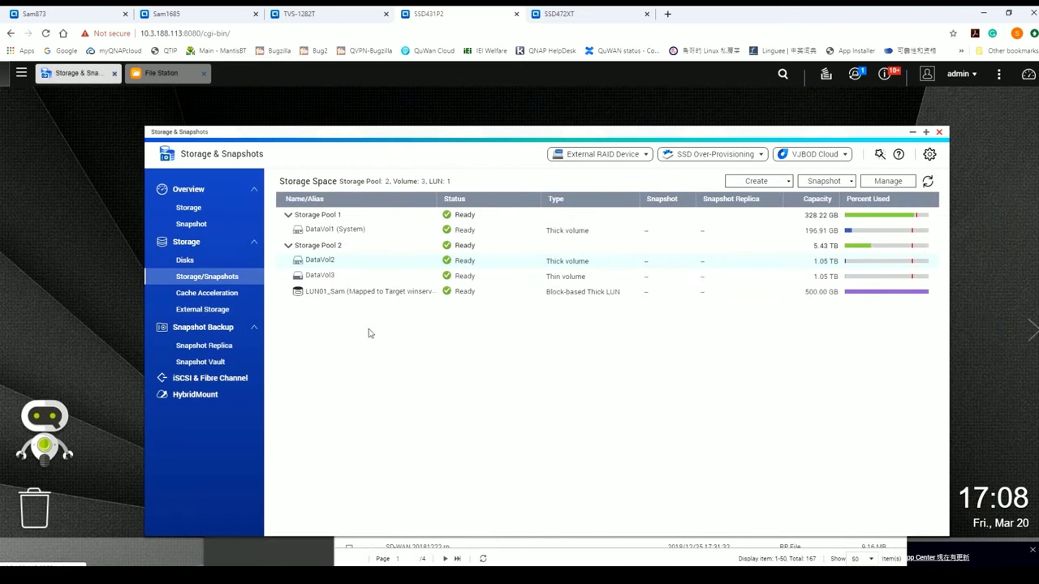
{"action": "left_click", "coordinate": [928, 182]}
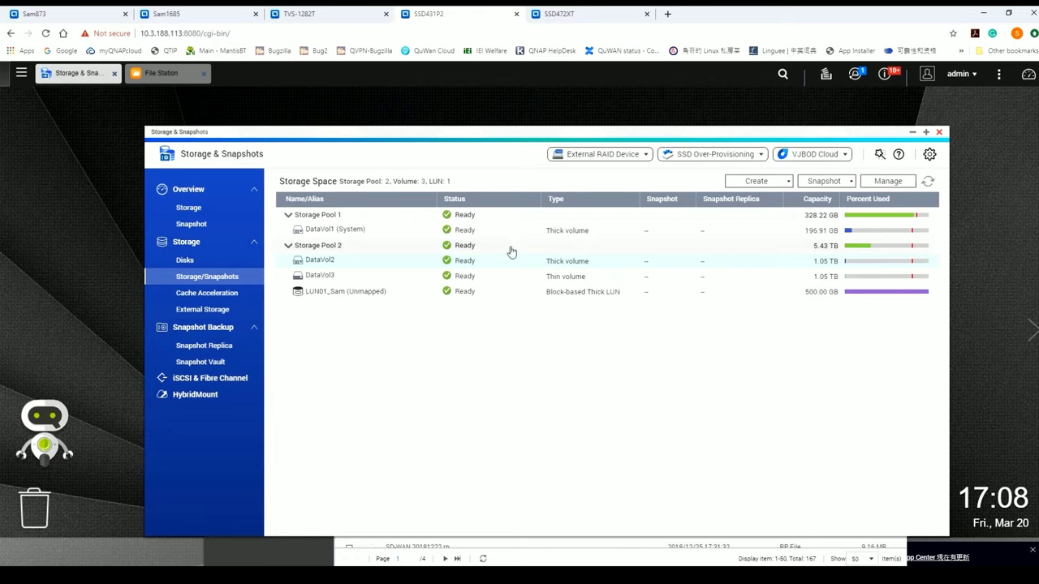
Select the TL-D800C enclosure in the disk view and examine its available actions and its Safely Detach option among the external devices
{"action": "left_click", "coordinate": [199, 264]}
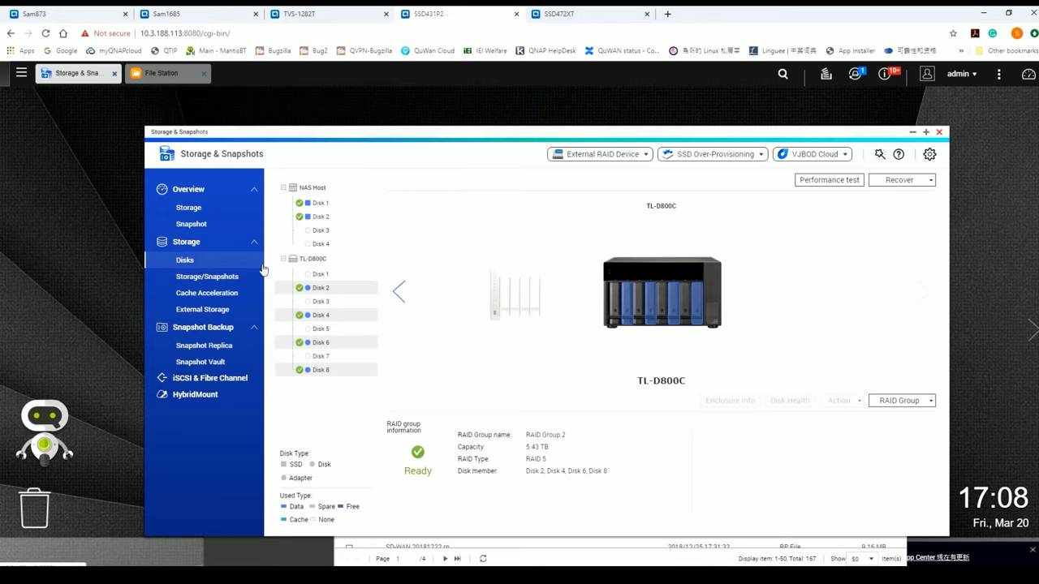
{"action": "left_click", "coordinate": [313, 261]}
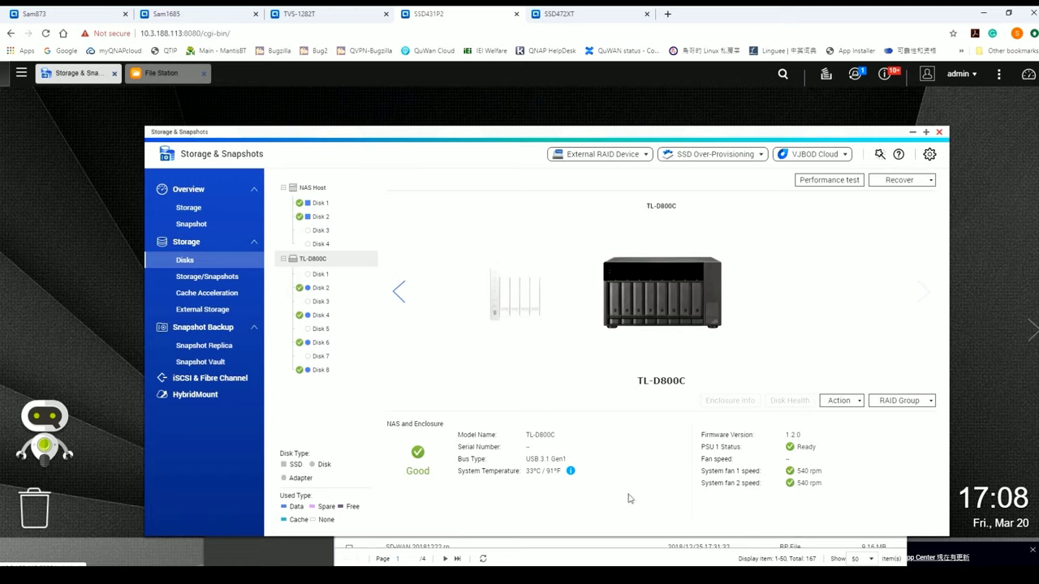
{"action": "left_click", "coordinate": [846, 403]}
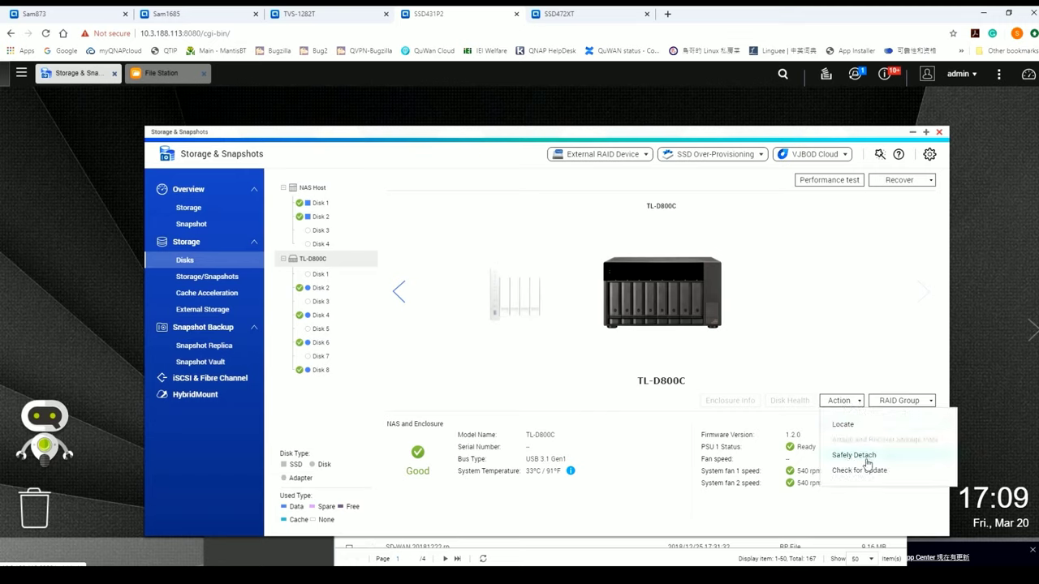
{"action": "left_click", "coordinate": [849, 290]}
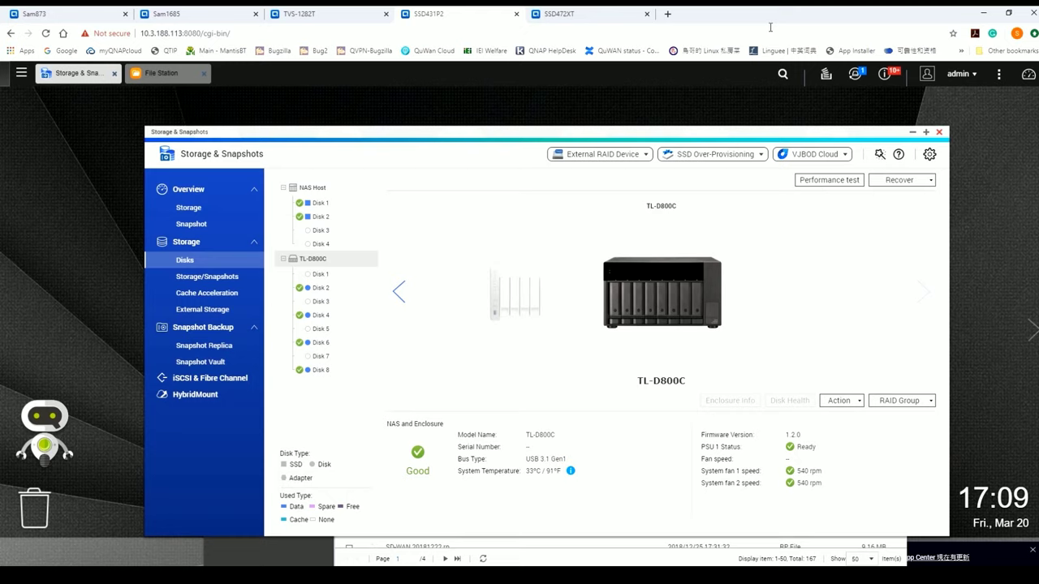
{"action": "left_click", "coordinate": [855, 76]}
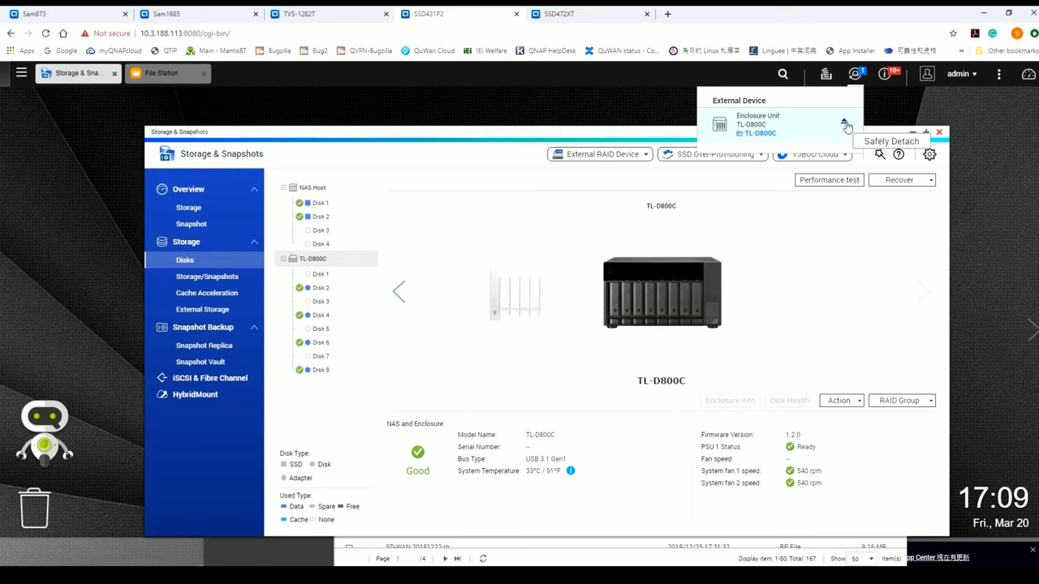
{"action": "left_click", "coordinate": [850, 220]}
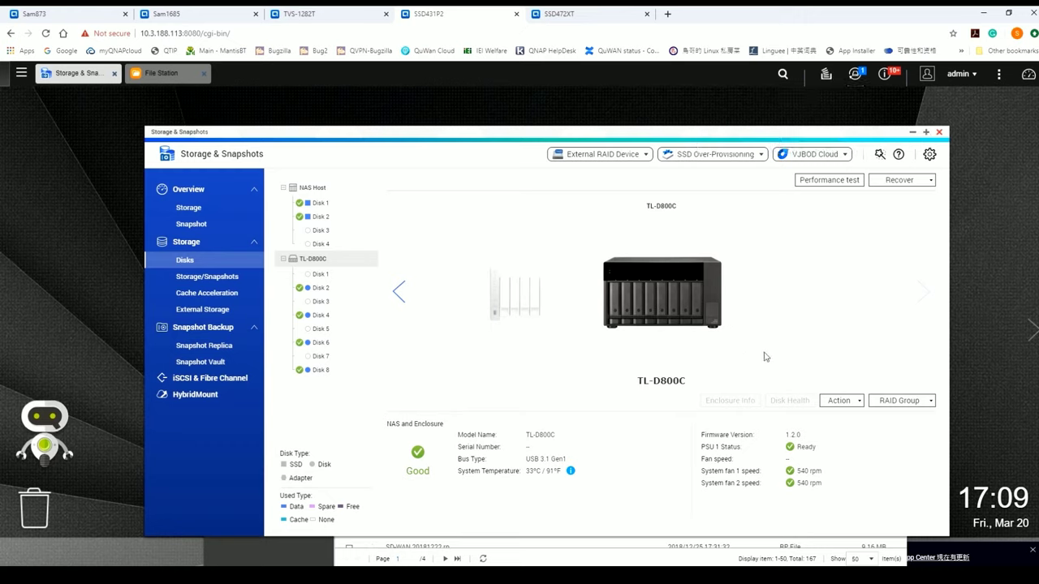
Safely detach the TL-D800C enclosure from the NAS, together with Storage Pool 2, its volumes and its LUN
{"action": "left_click", "coordinate": [841, 401]}
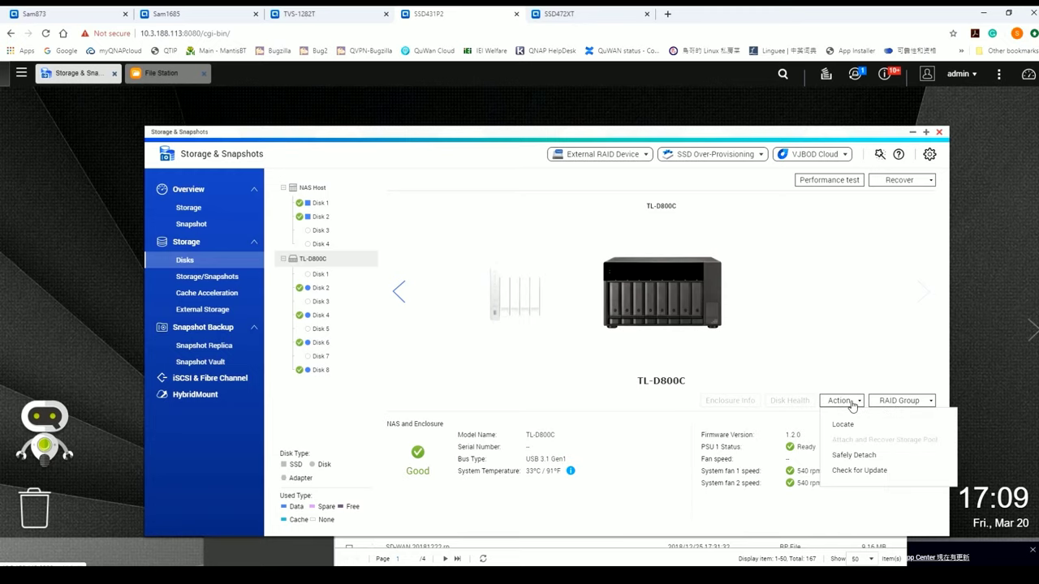
{"action": "left_click", "coordinate": [856, 455]}
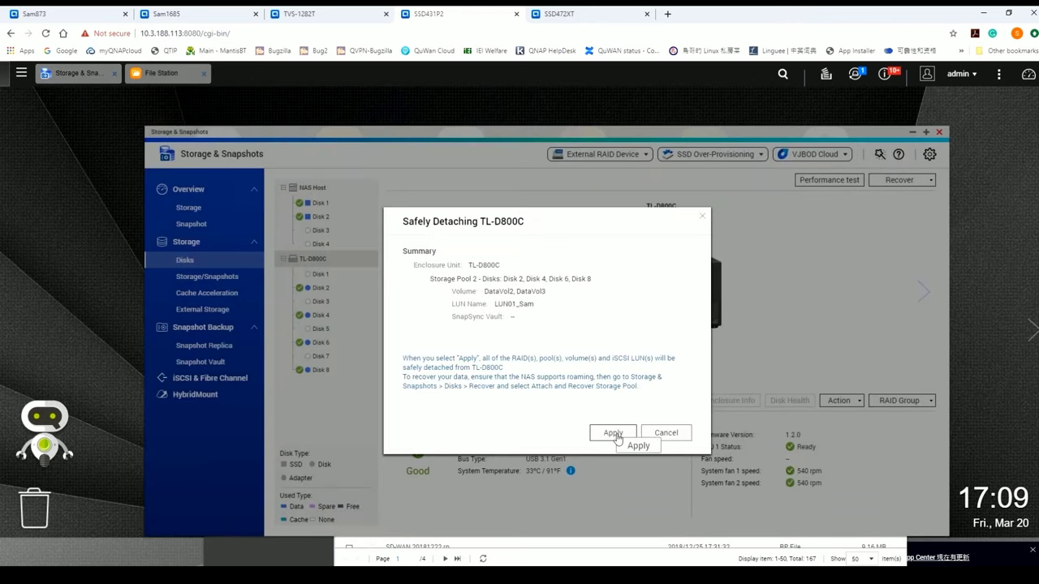
{"action": "left_click", "coordinate": [614, 434]}
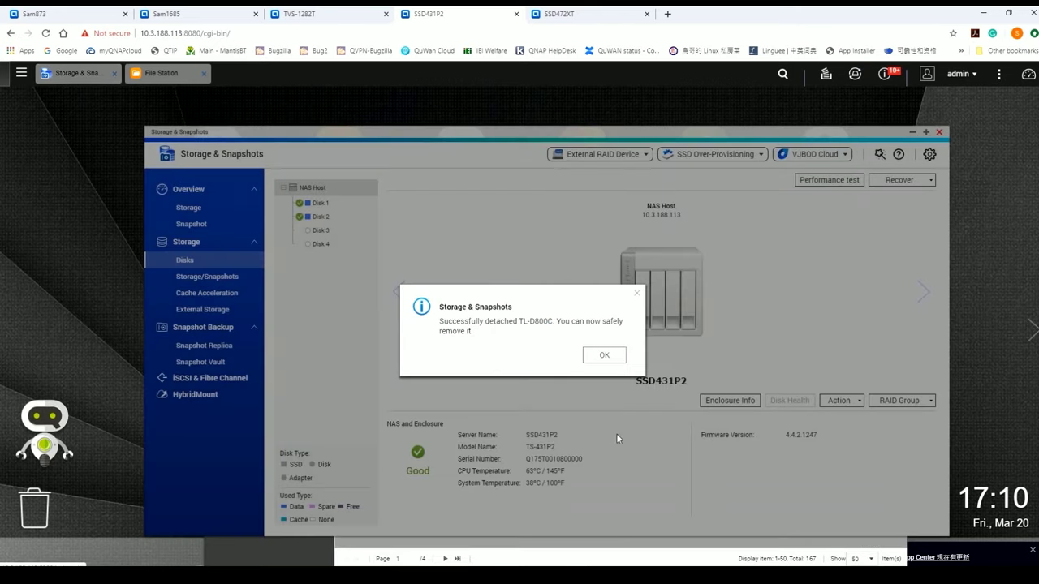
{"action": "left_click", "coordinate": [620, 359]}
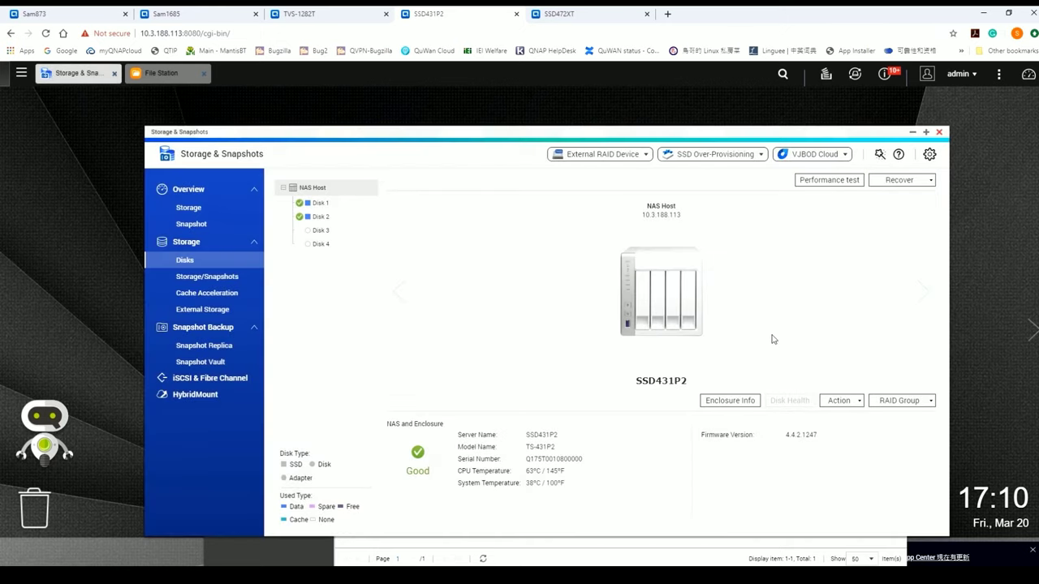